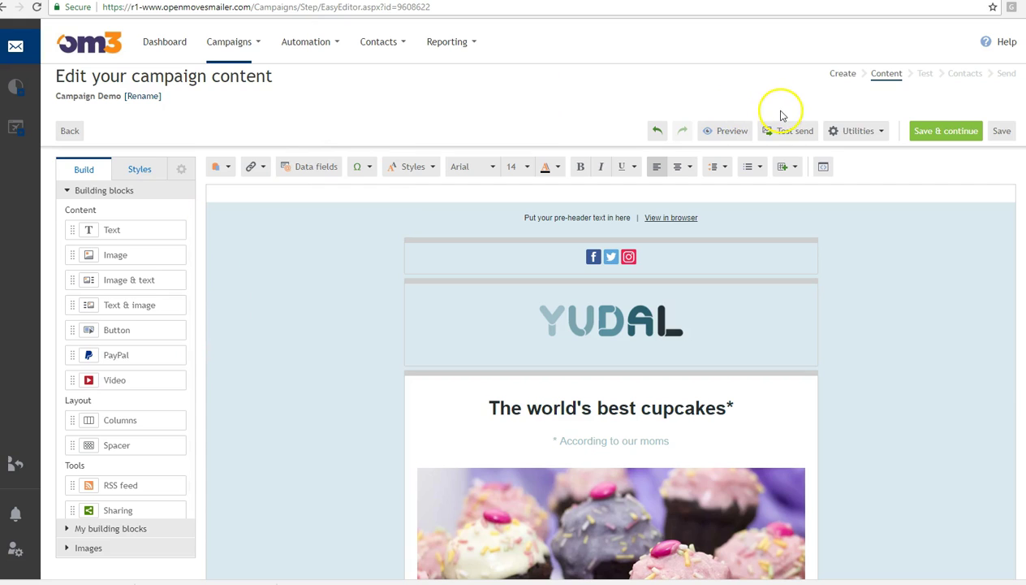
# - Rearrange blocks in the template and switch between the open email windows
pyautogui.click(754, 73)
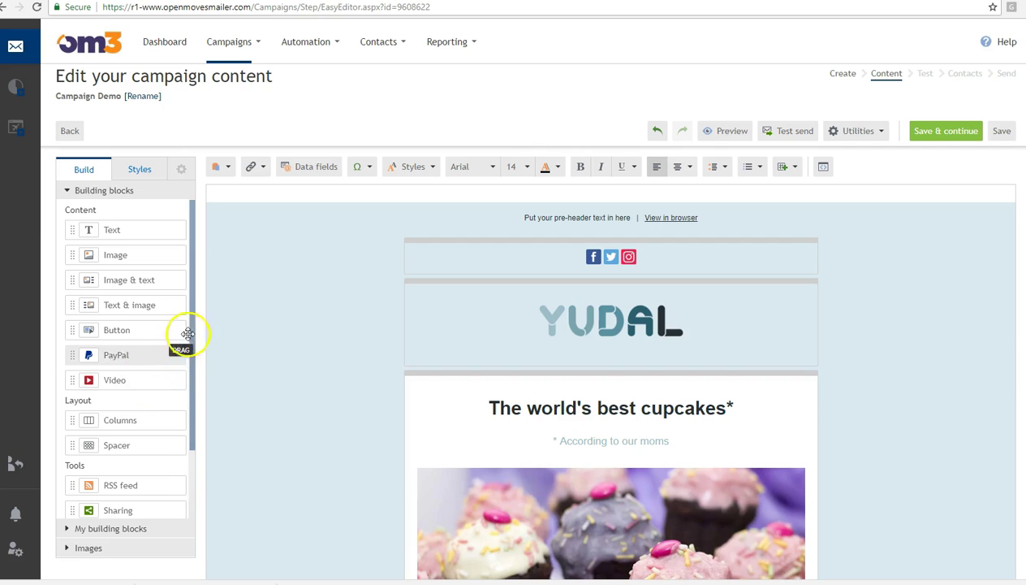
pyautogui.moveTo(190, 323); pyautogui.dragTo(183, 426)
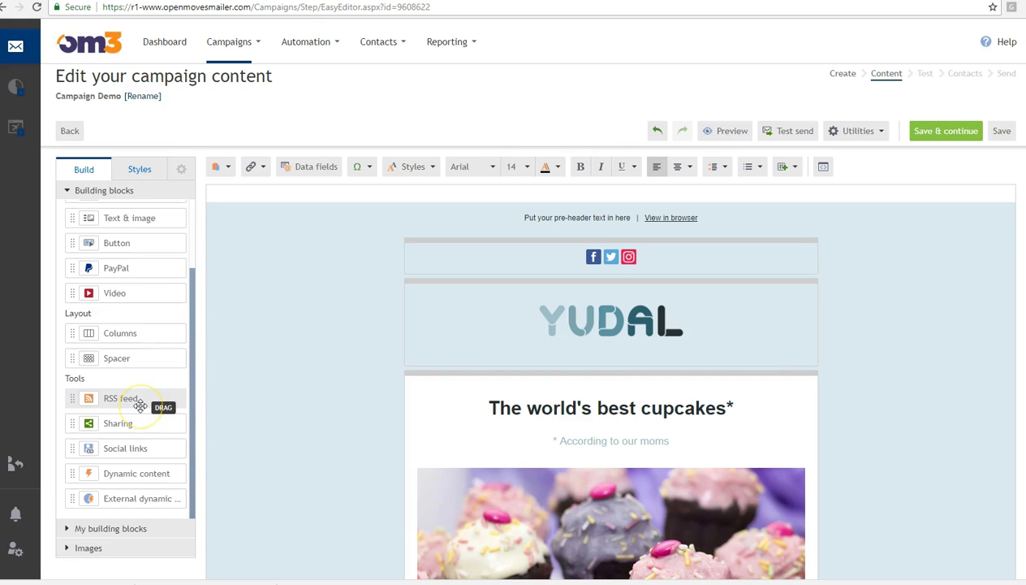
pyautogui.moveTo(190, 385); pyautogui.dragTo(184, 296)
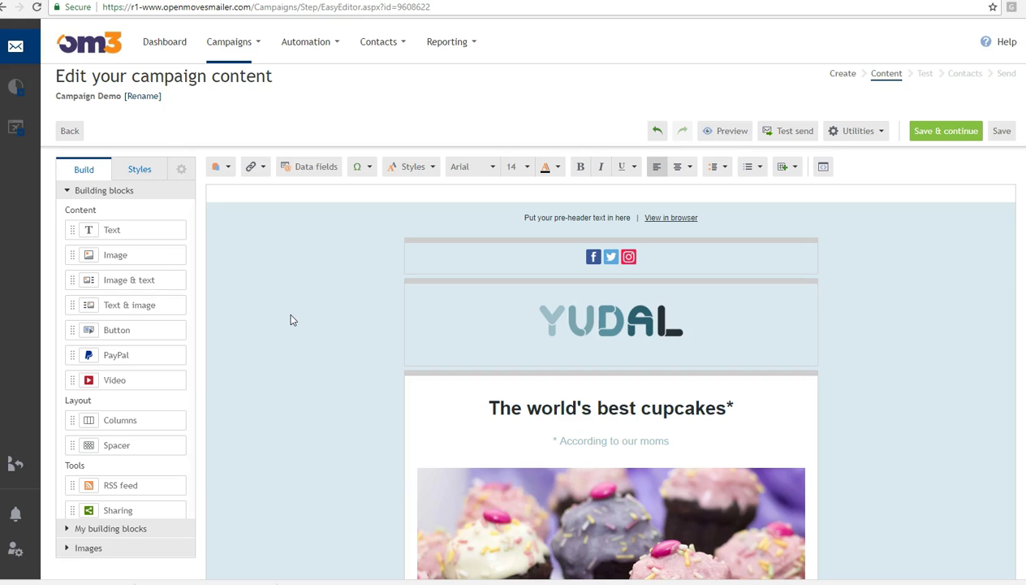
pyautogui.hotkey('alt', 'Tab')
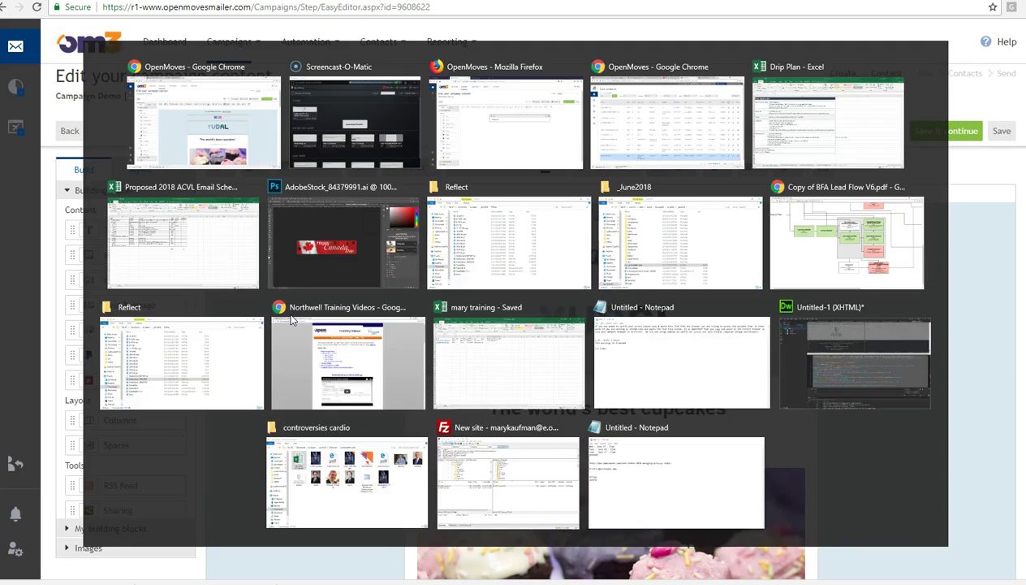
pyautogui.hotkey('alt', 'Tab')
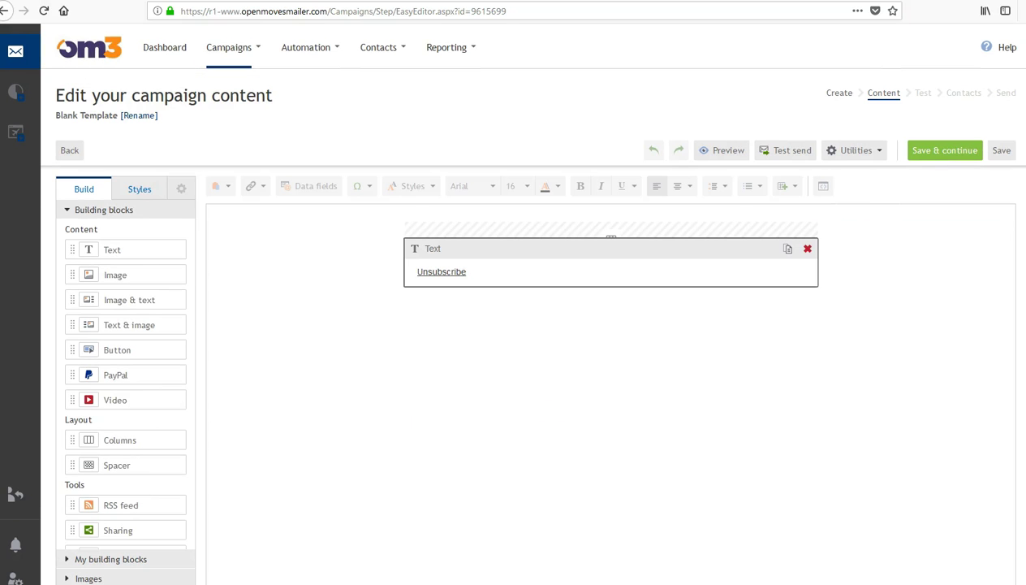
pyautogui.click(447, 433)
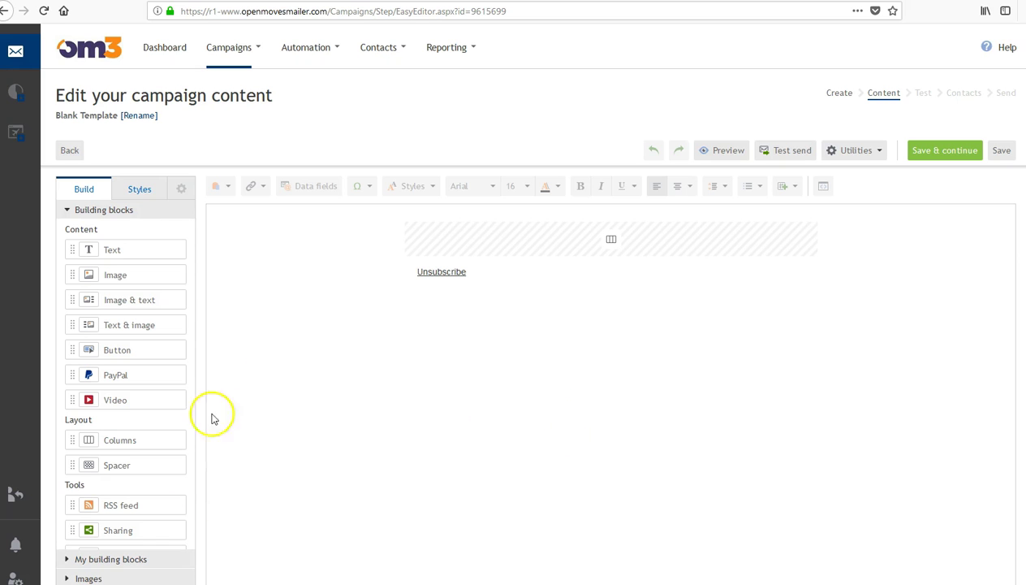
# - Add a Columns row, set it to 1 column, and drop a Text block into it
pyautogui.moveTo(192, 298); pyautogui.dragTo(501, 243)
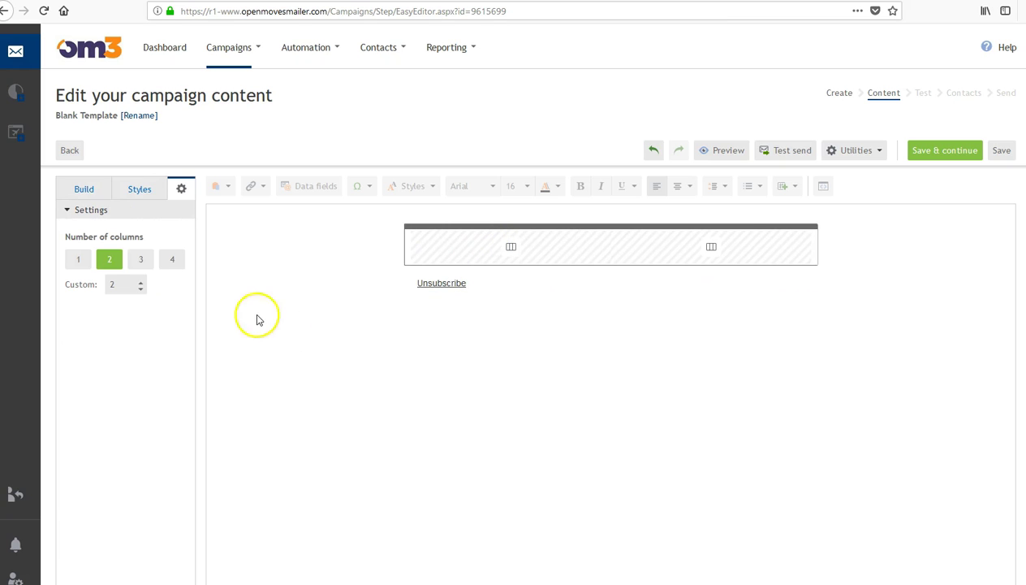
pyautogui.click(78, 262)
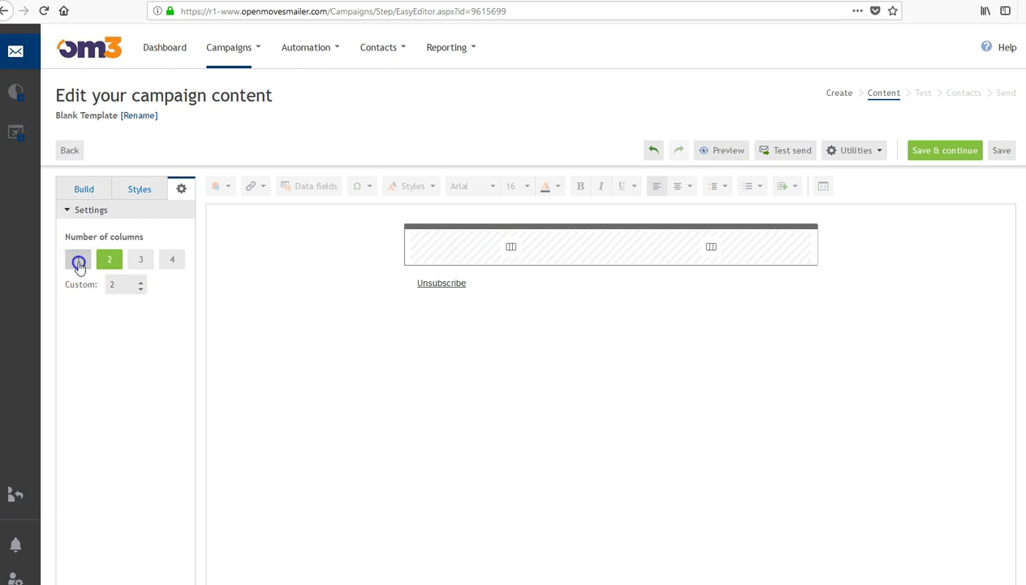
pyautogui.click(84, 187)
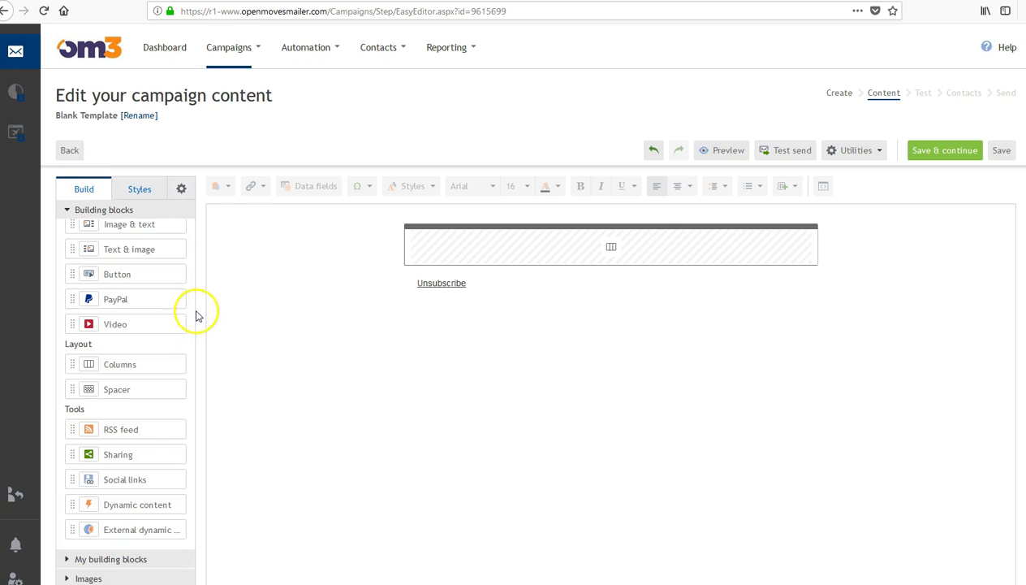
pyautogui.scroll(2, 196, 314)
pyautogui.moveTo(122, 248); pyautogui.dragTo(493, 241)
pyautogui.moveTo(92, 275); pyautogui.dragTo(555, 266)
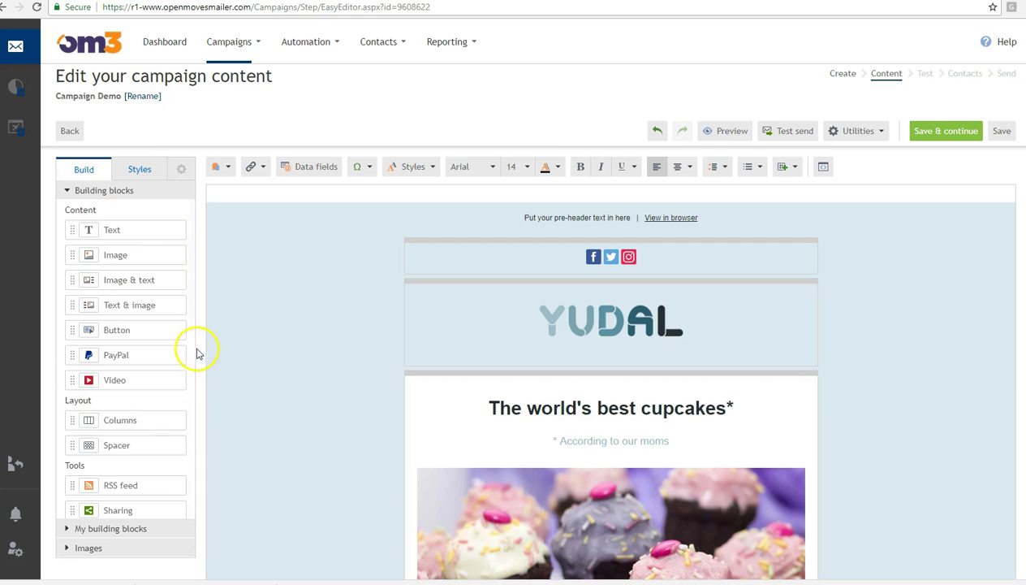
# - Select part of the pre-header text, then select the piping techniques video block
pyautogui.moveTo(192, 348); pyautogui.dragTo(193, 288)
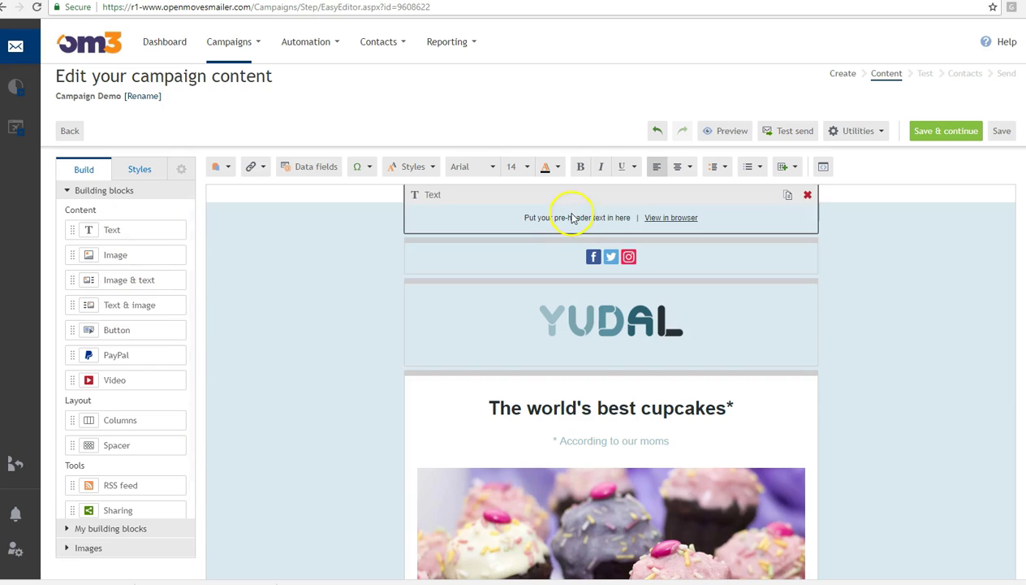
pyautogui.moveTo(548, 218); pyautogui.dragTo(585, 217)
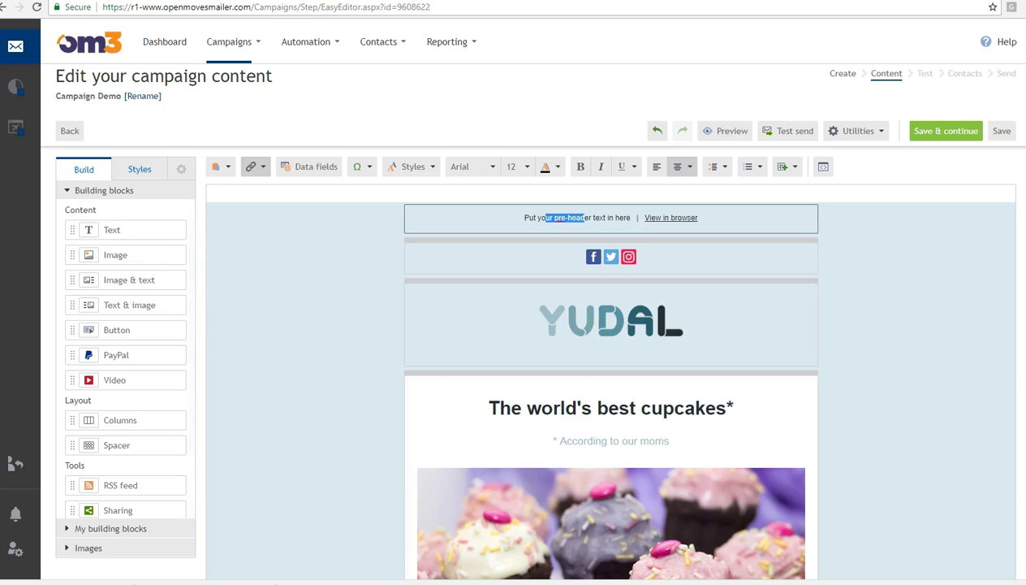
pyautogui.scroll(-8, 611, 365)
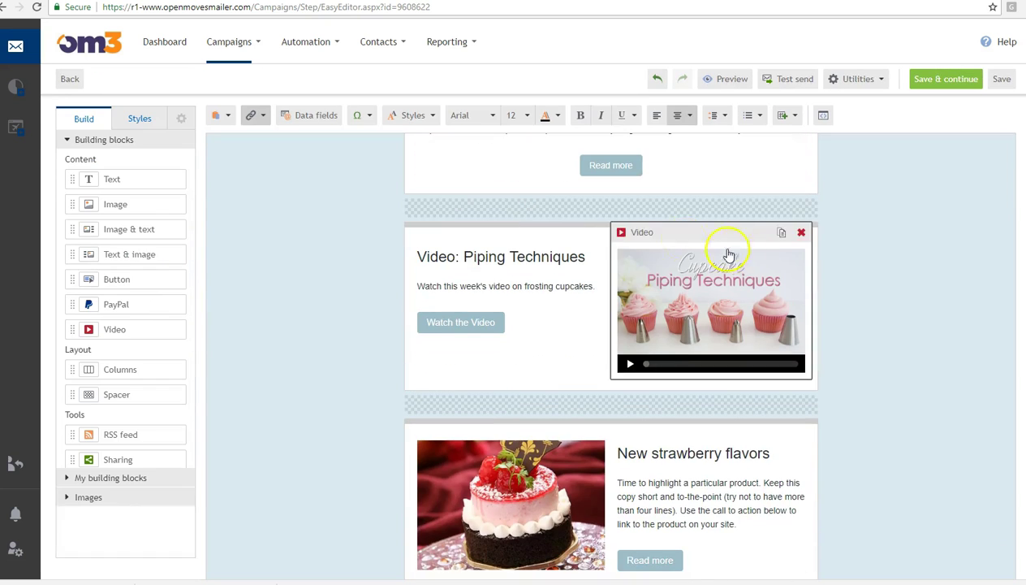
pyautogui.click(712, 288)
pyautogui.scroll(-2, 614, 349)
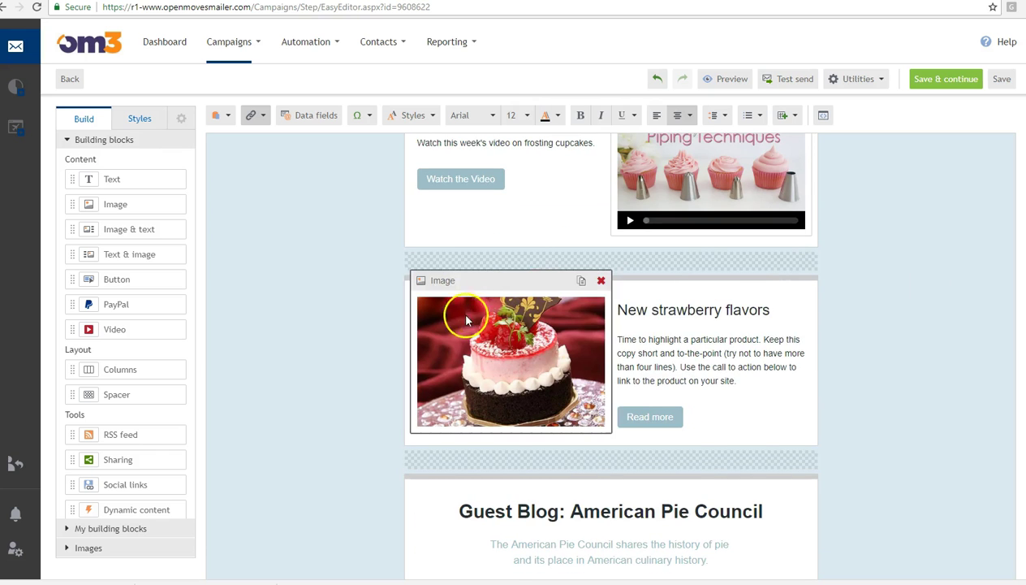
# - Add and remove an Image & text section, then insert an empty two-column row above New strawberry flavors
pyautogui.moveTo(122, 229); pyautogui.dragTo(500, 275)
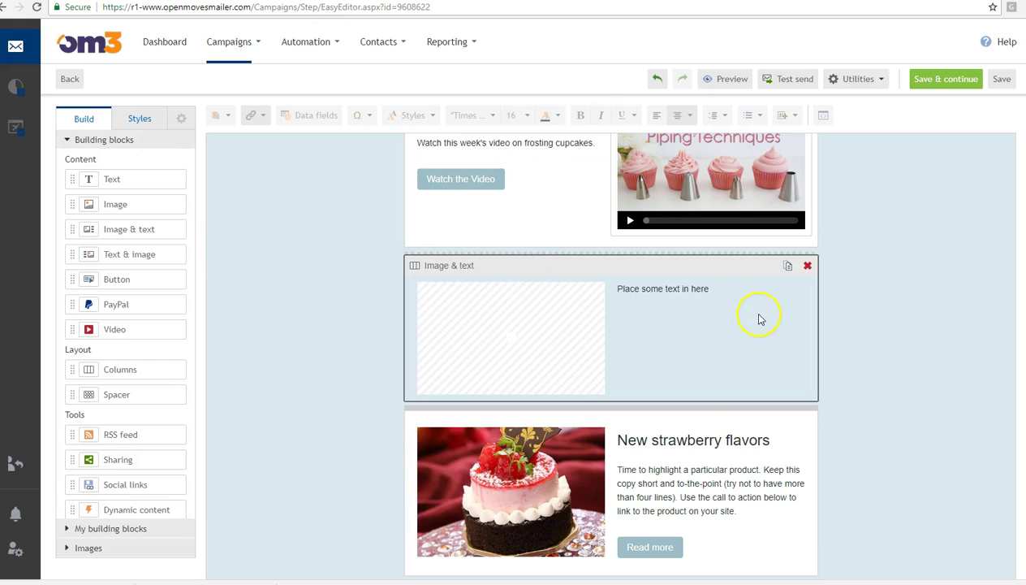
pyautogui.click(808, 267)
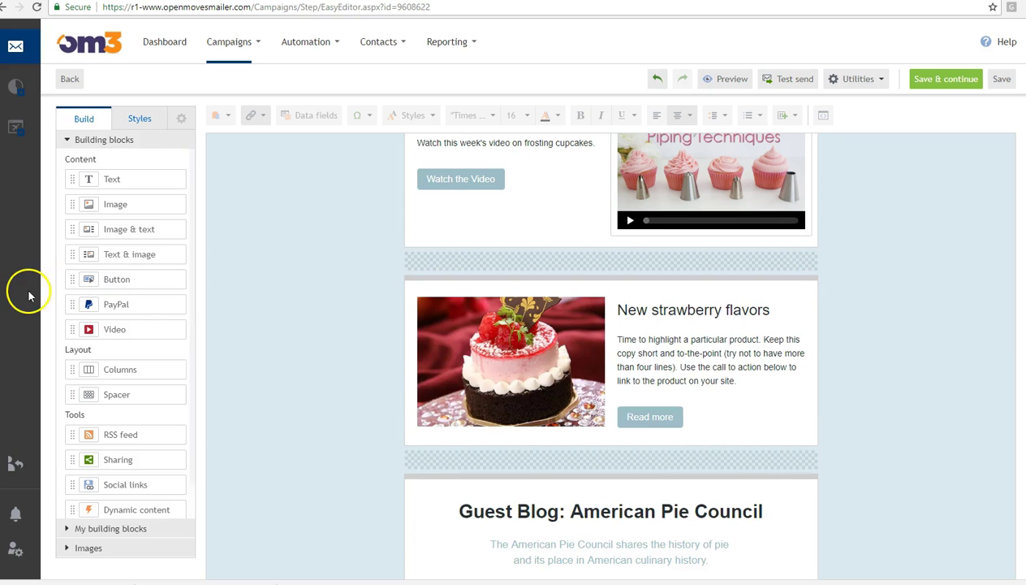
pyautogui.moveTo(125, 384); pyautogui.dragTo(553, 282)
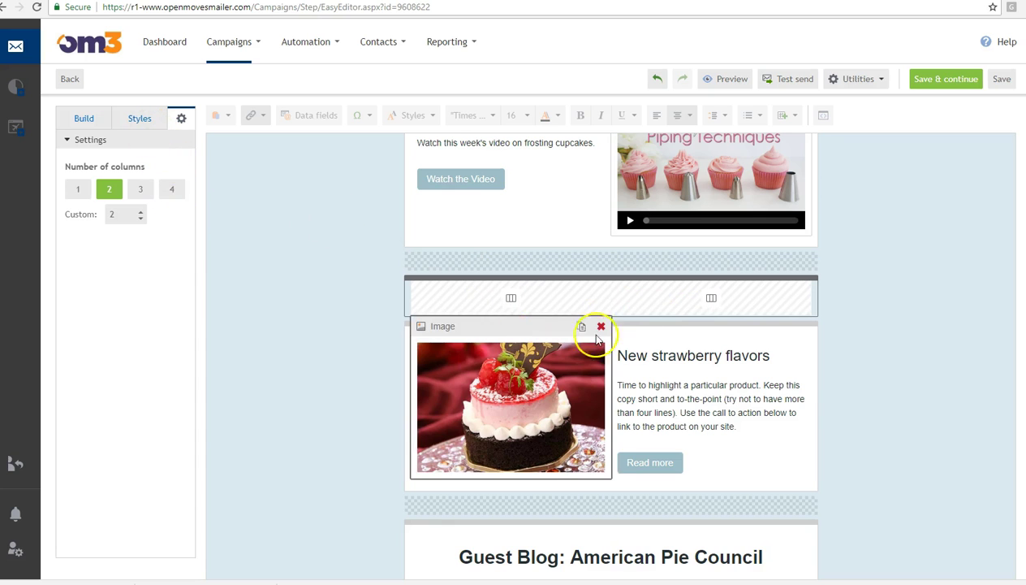
# - Add a Button block below Watch the Video and select its placeholder text
pyautogui.click(82, 117)
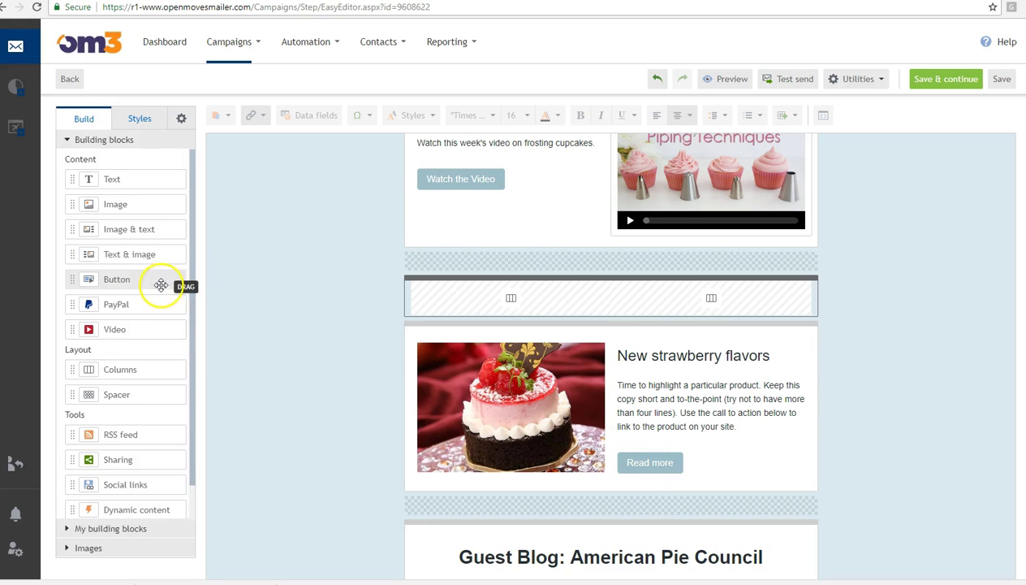
pyautogui.moveTo(113, 281); pyautogui.dragTo(452, 207)
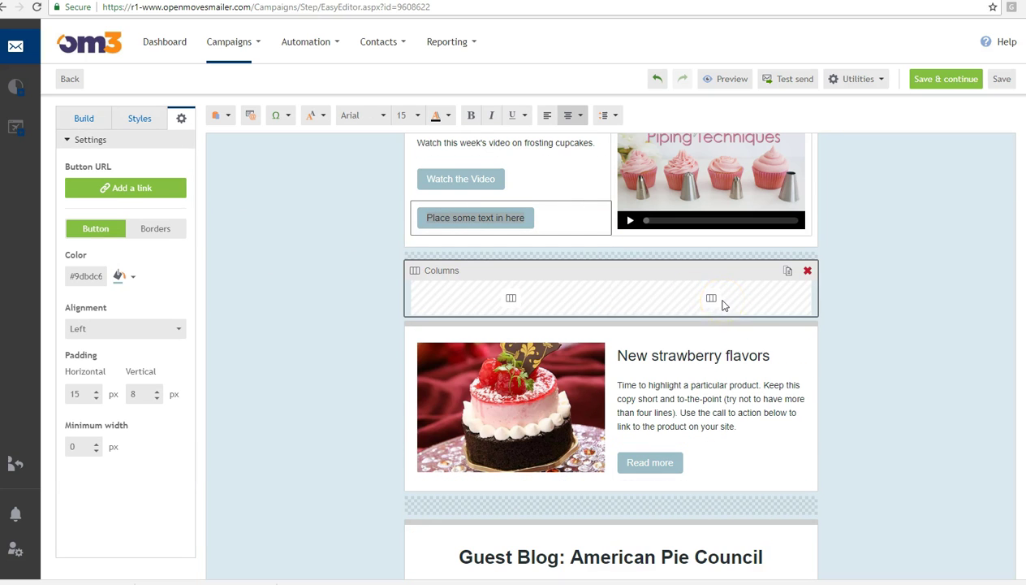
pyautogui.tripleClick(453, 217)
pyautogui.click(116, 188)
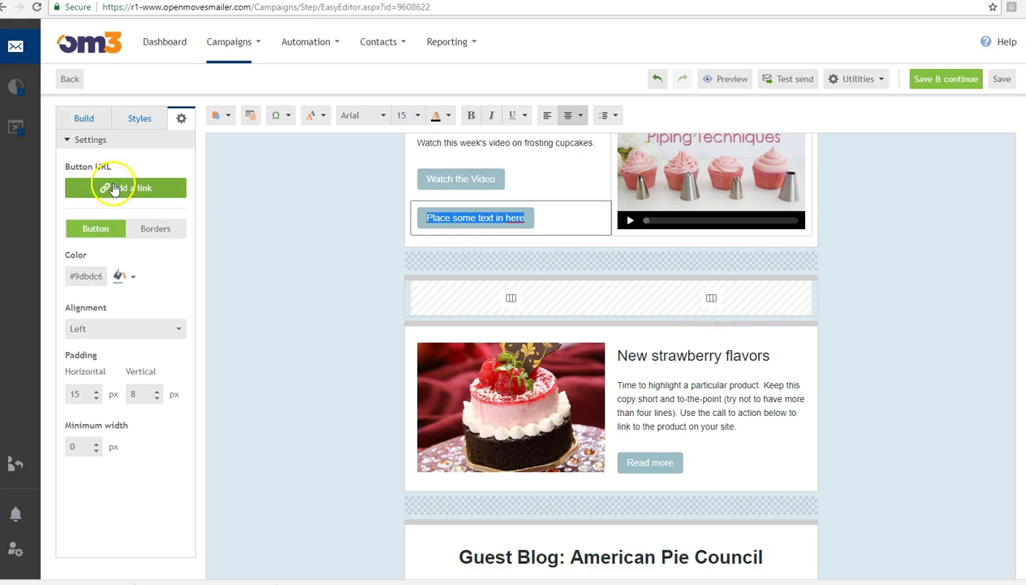
# - Try the button colour and center alignment, leaving the colour unchanged and the button left-aligned
pyautogui.click(133, 276)
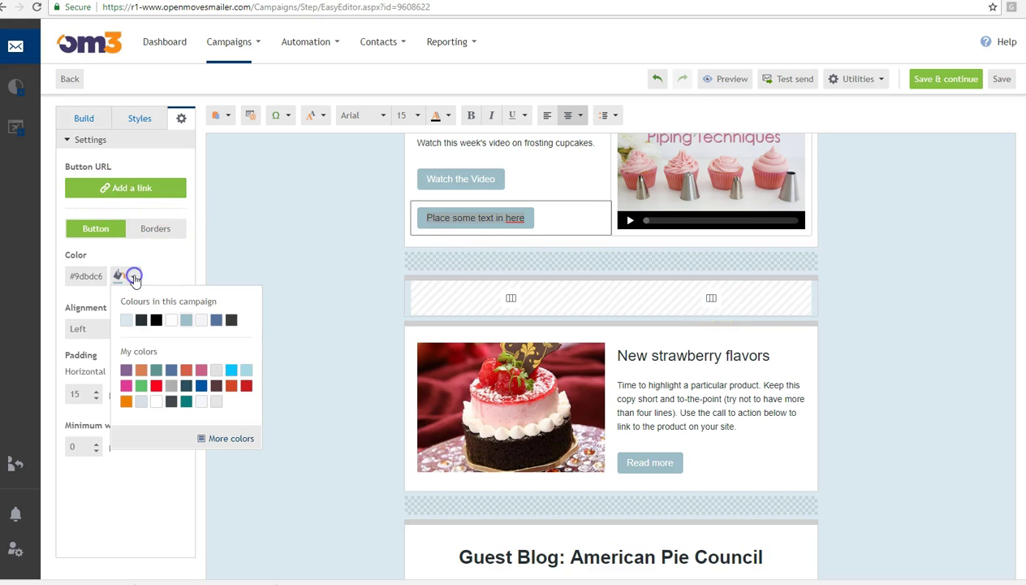
pyautogui.click(169, 273)
pyautogui.click(169, 273)
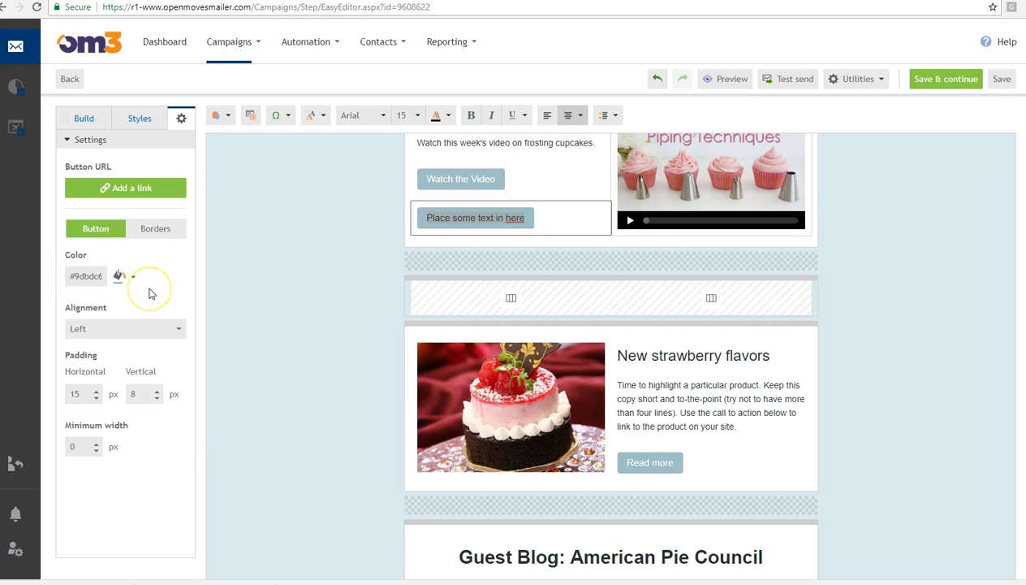
pyautogui.click(142, 337)
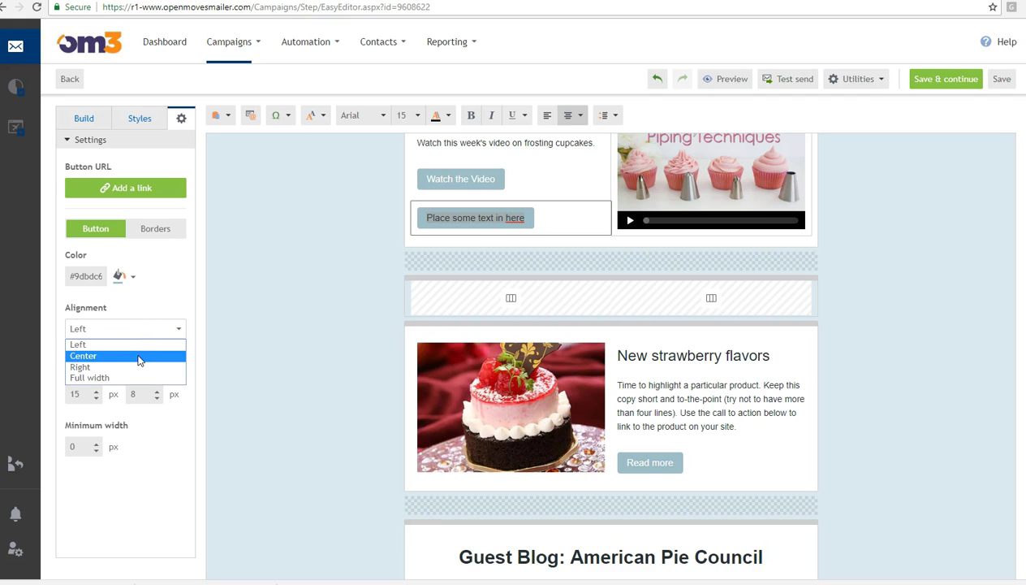
pyautogui.click(140, 357)
pyautogui.click(149, 328)
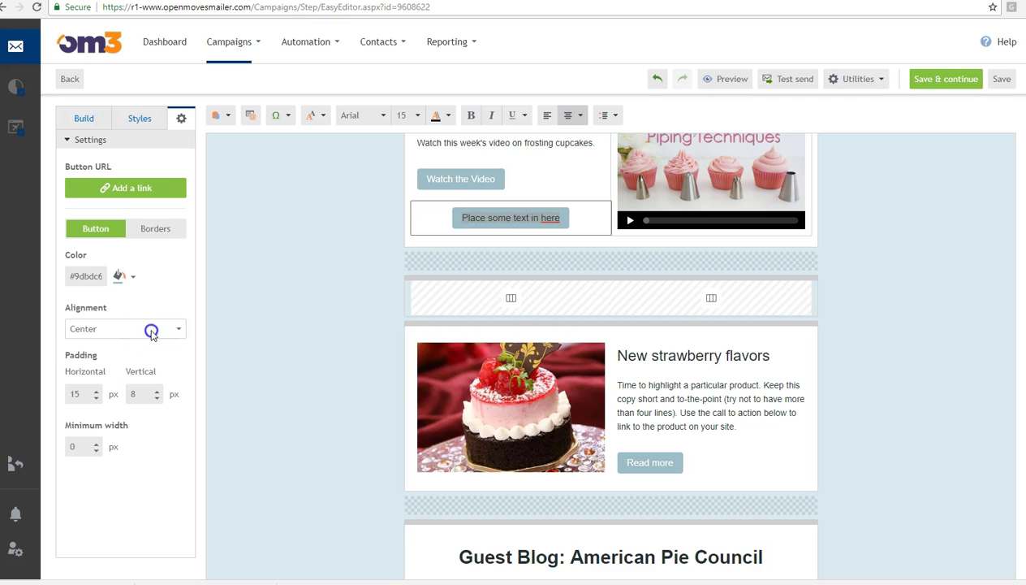
pyautogui.click(149, 345)
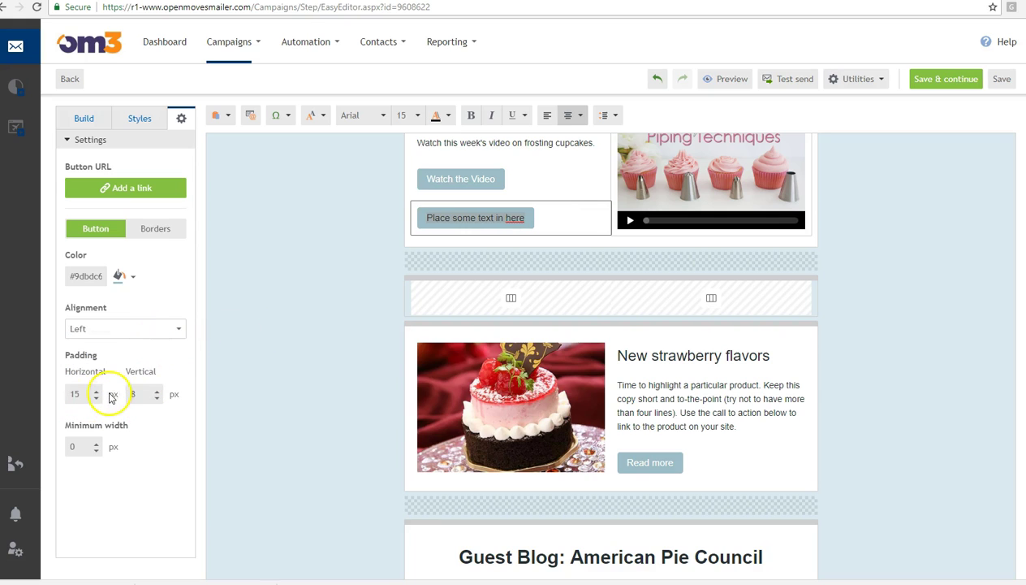
# - Try vertical padding 7 and 25, settle on 8 px, and deselect the button
pyautogui.click(146, 393)
pyautogui.doubleClick(133, 393)
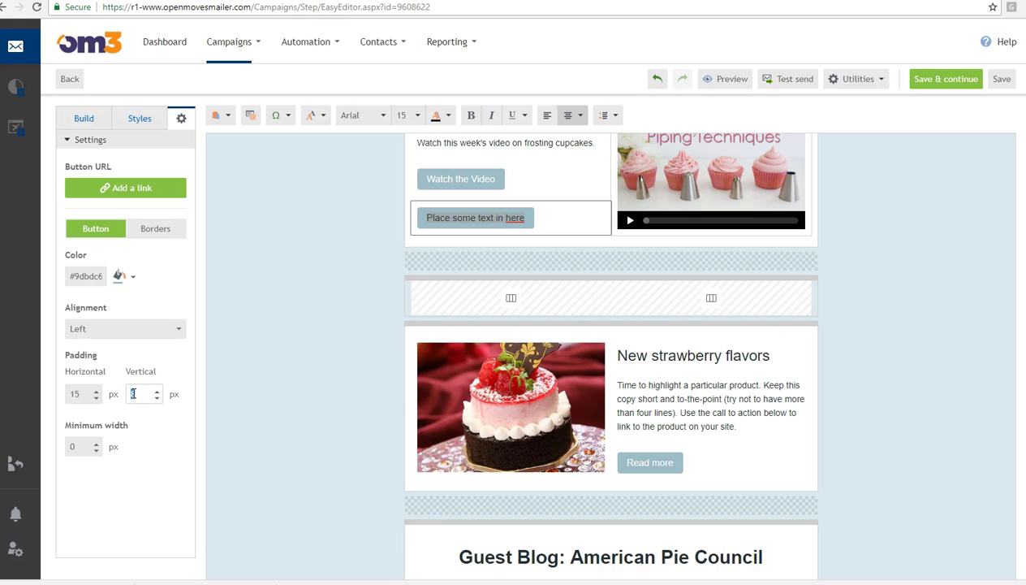
pyautogui.write('7')
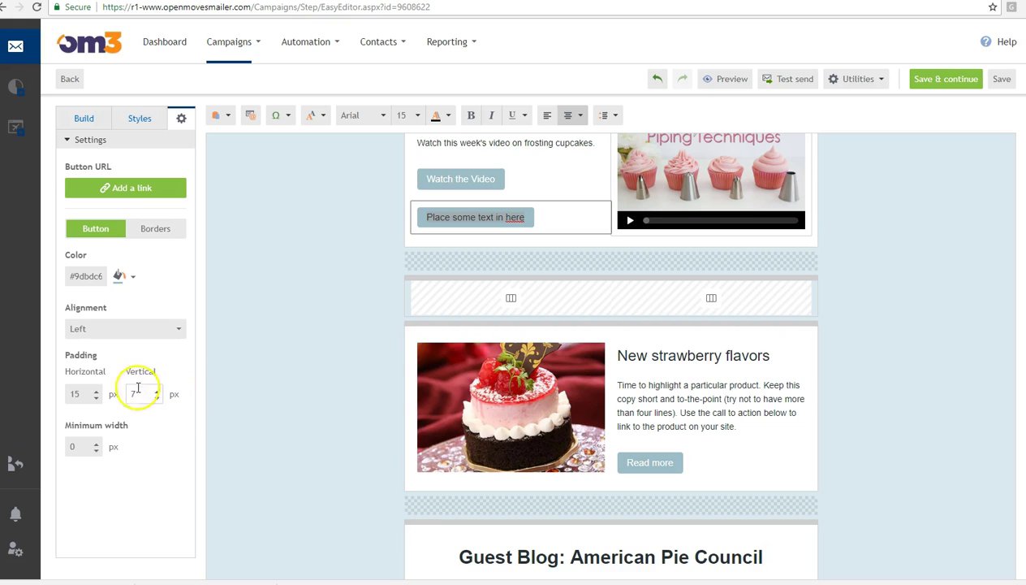
pyautogui.doubleClick(122, 394)
pyautogui.write('25')
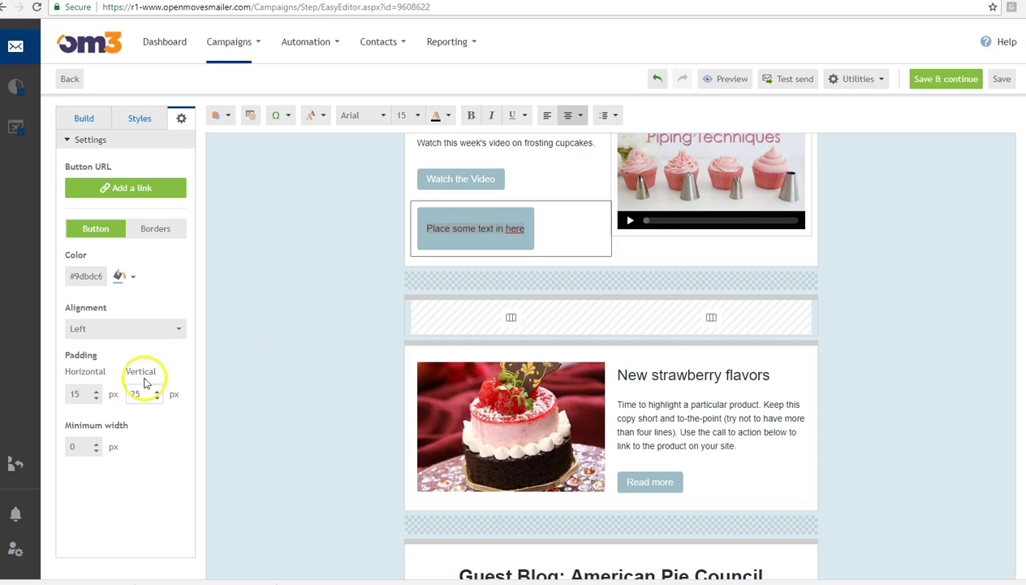
pyautogui.click(479, 228)
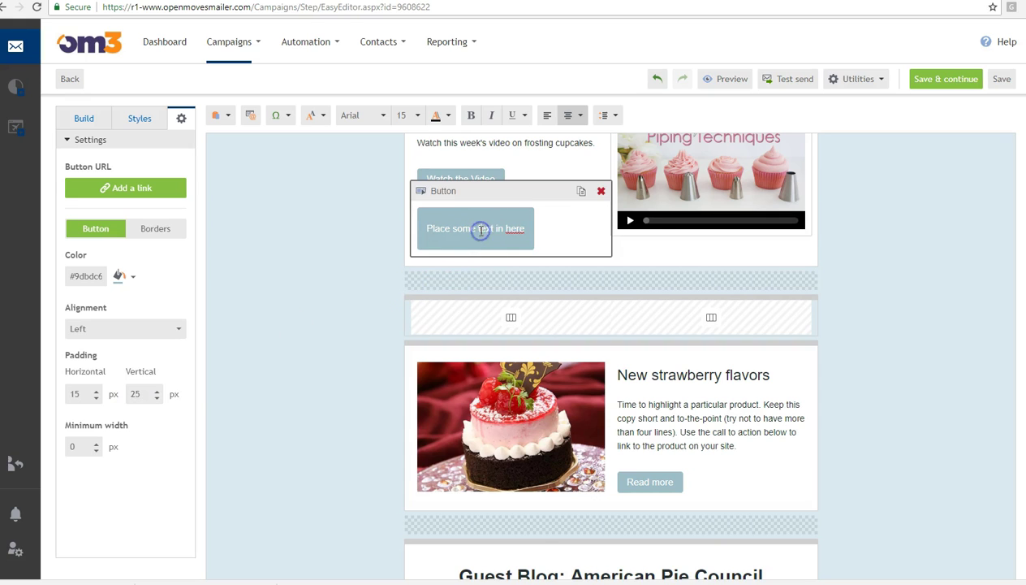
pyautogui.moveTo(139, 397); pyautogui.dragTo(122, 396)
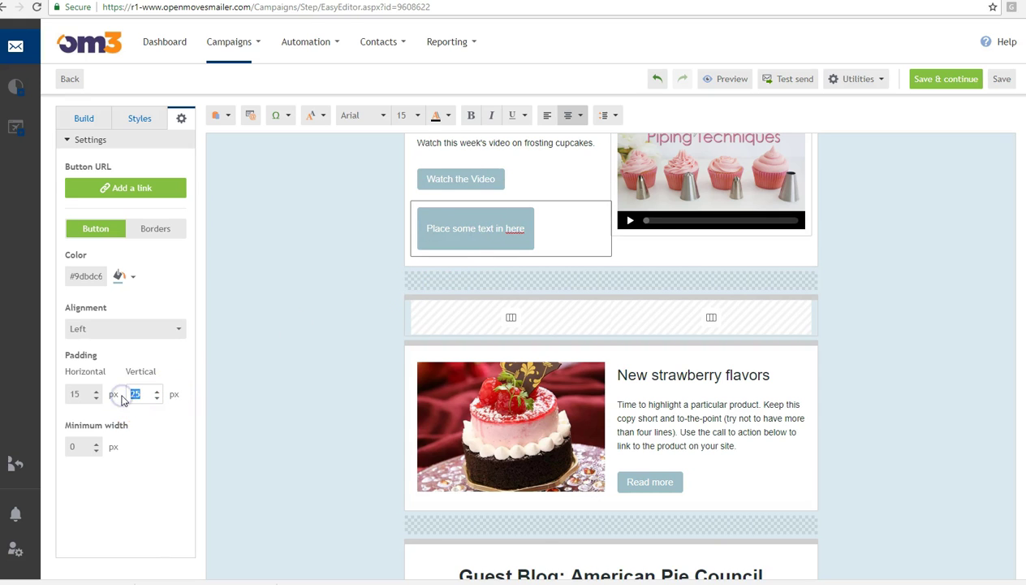
pyautogui.write('8')
pyautogui.click(182, 486)
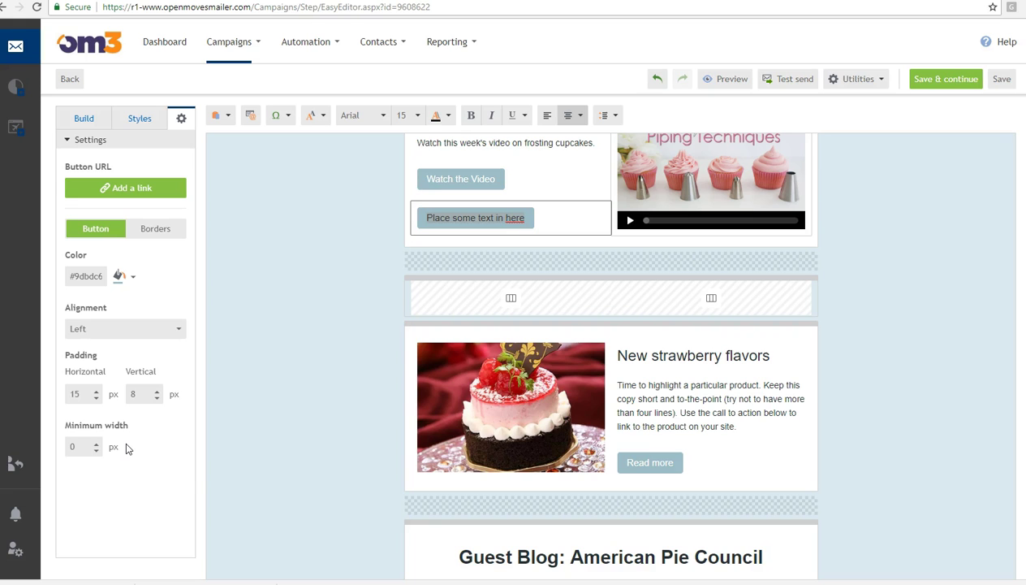
pyautogui.click(903, 389)
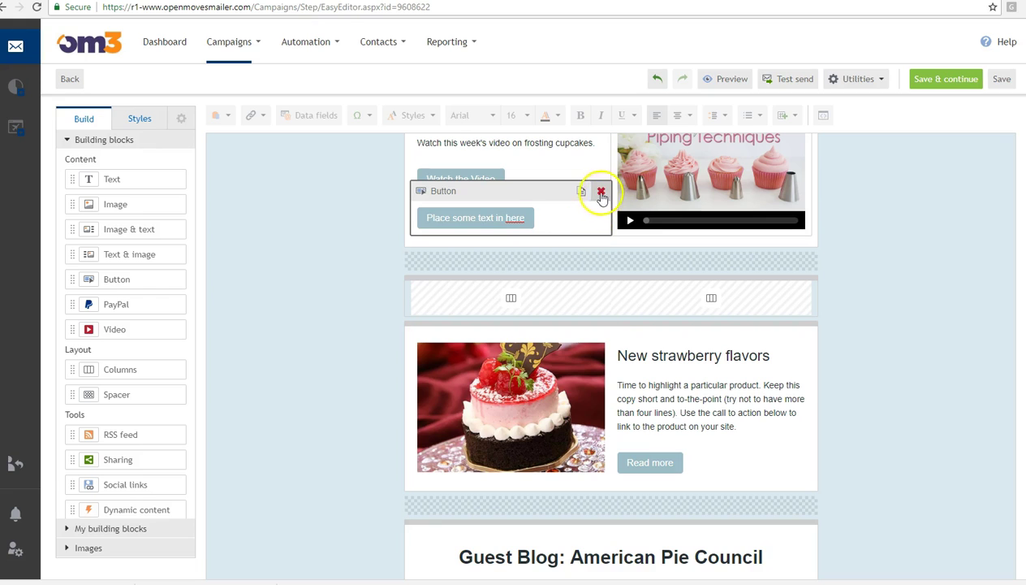
# - Delete the placeholder button, then duplicate the empty columns row and remove the copy
pyautogui.click(601, 192)
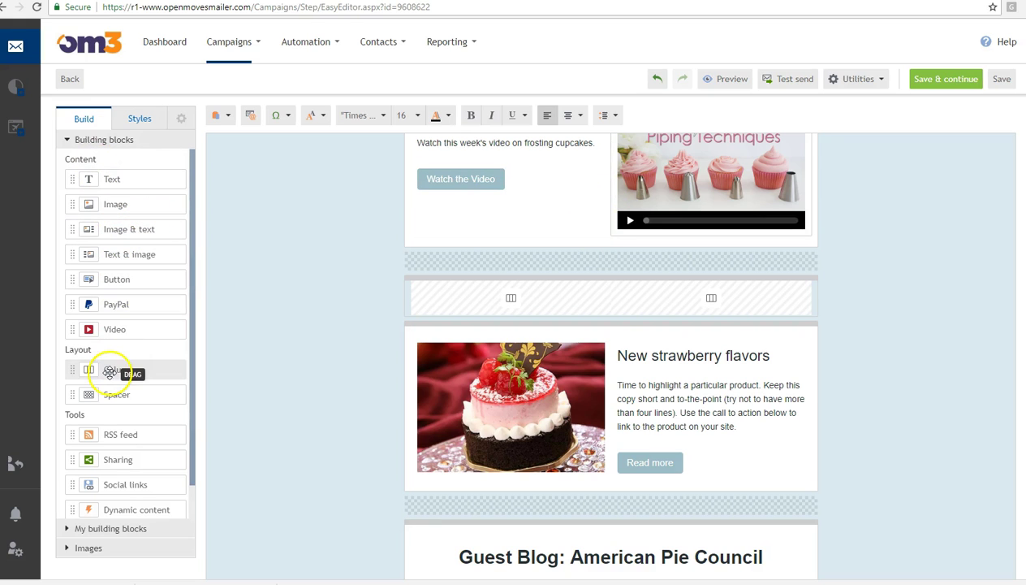
pyautogui.moveTo(790, 305)
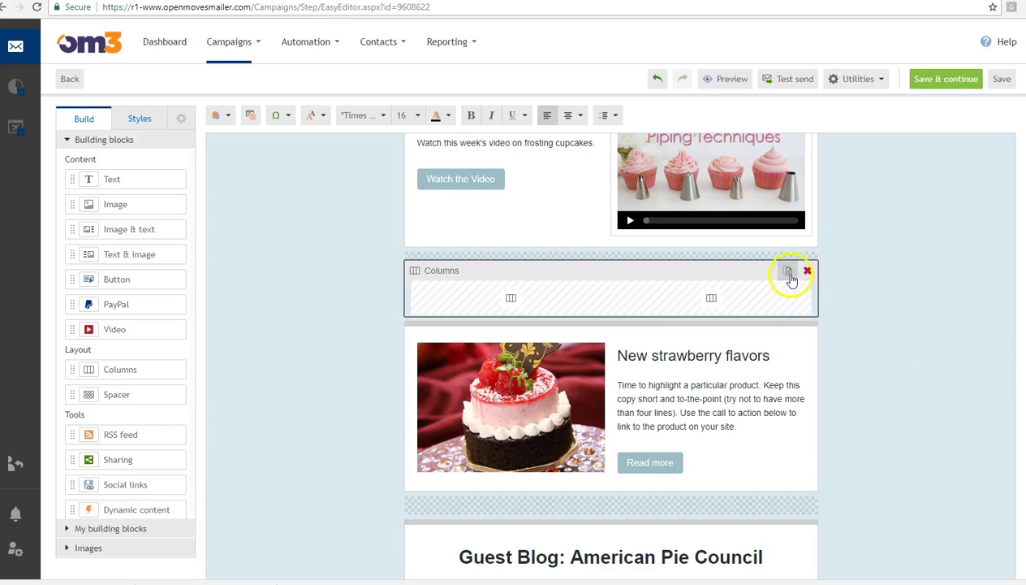
pyautogui.click(788, 274)
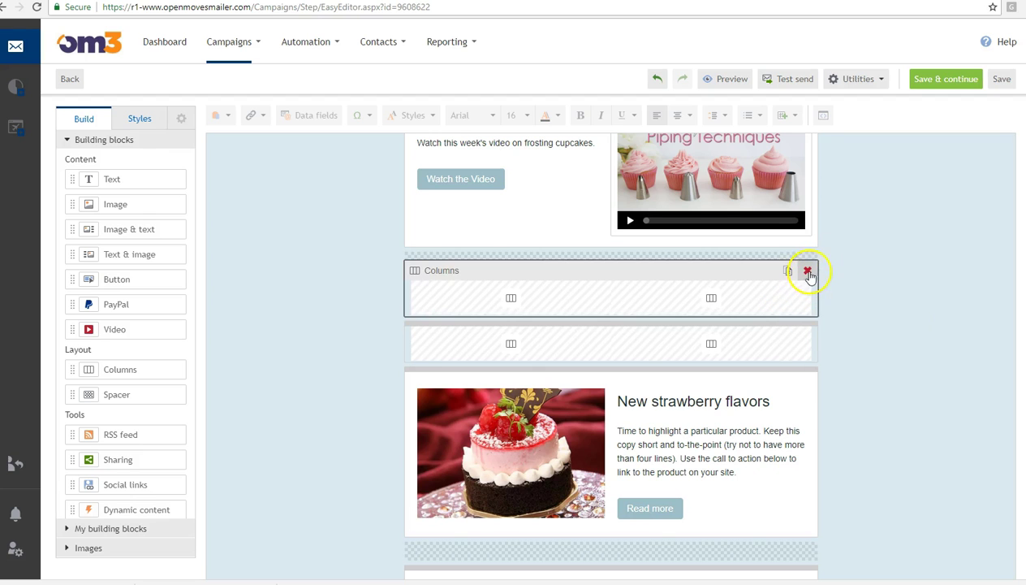
pyautogui.click(807, 271)
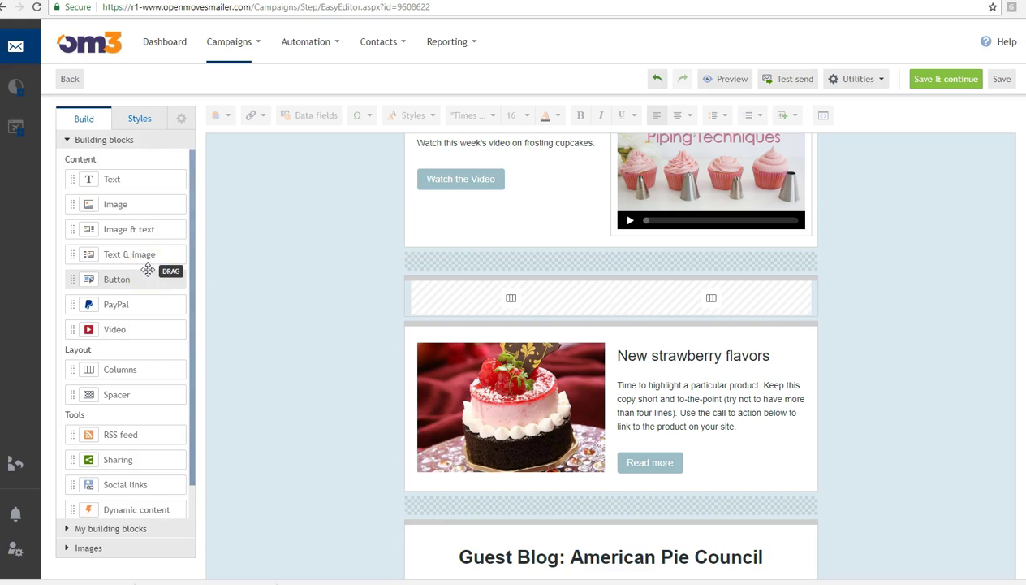
# - Move the empty columns row below the strawberry section, delete it, and select Watch the Video
pyautogui.moveTo(513, 272); pyautogui.dragTo(602, 209)
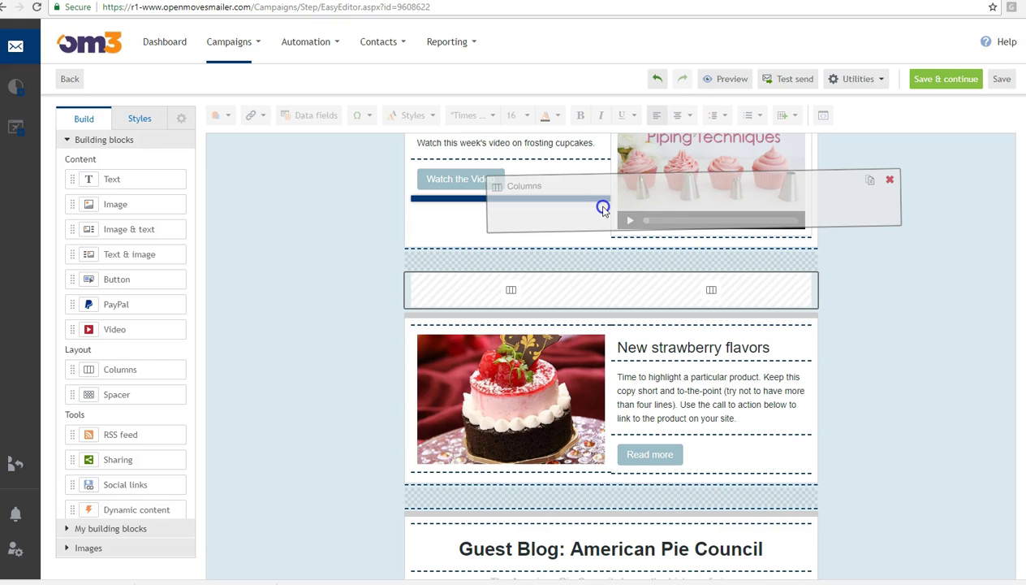
pyautogui.moveTo(603, 209); pyautogui.dragTo(664, 496)
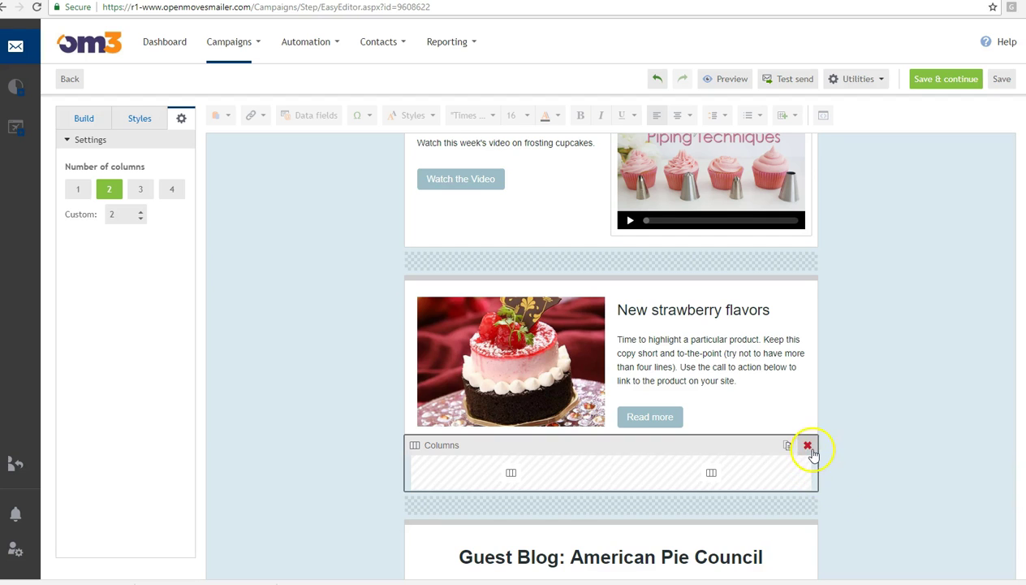
pyautogui.click(807, 445)
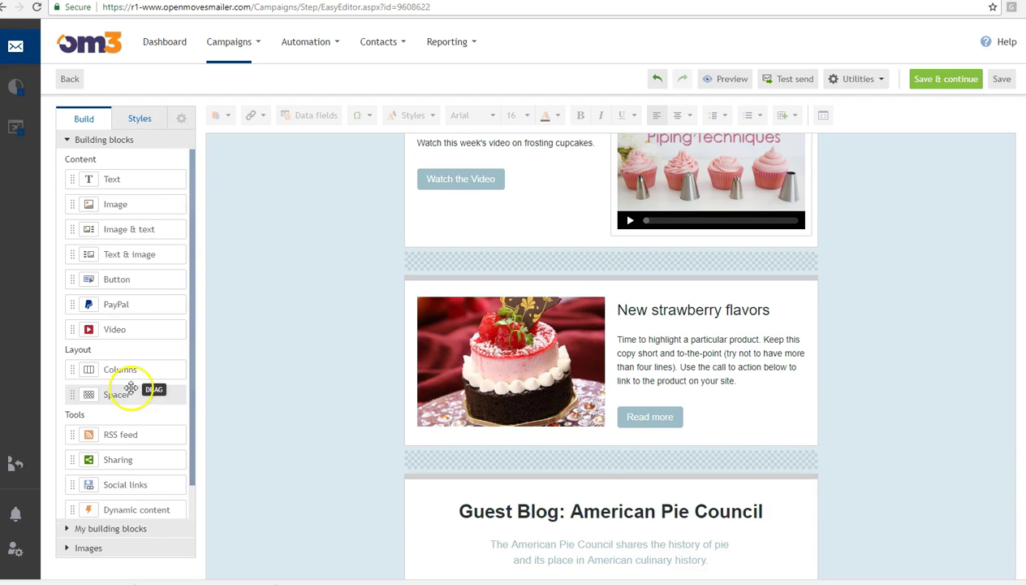
pyautogui.click(479, 178)
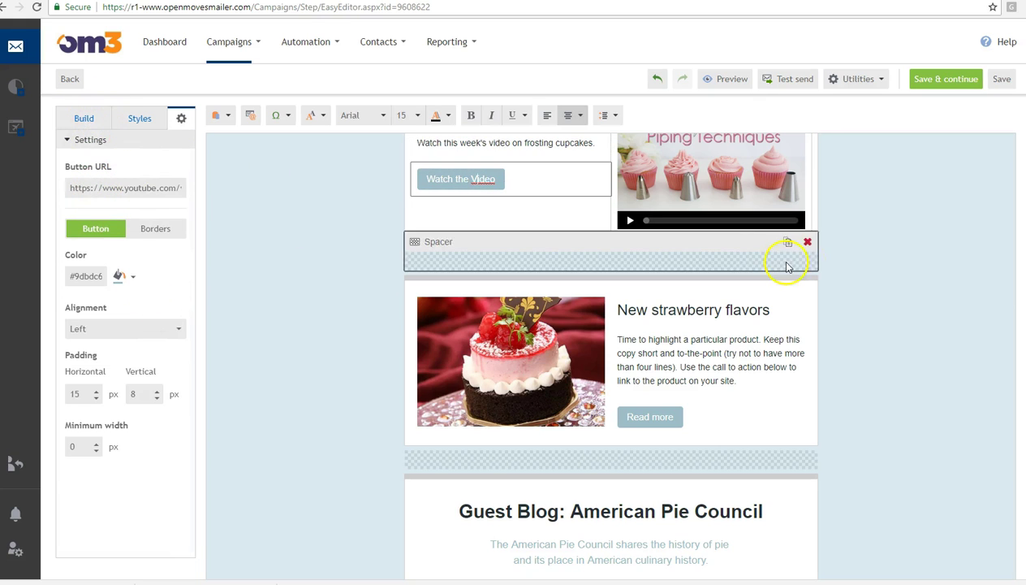
pyautogui.scroll(3, 424, 406)
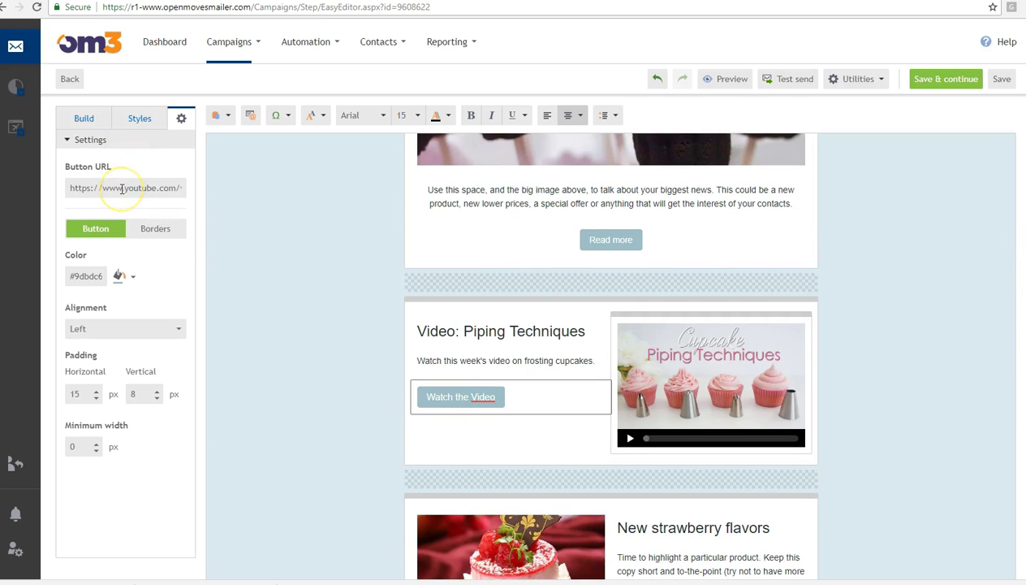
# - Inspect the Watch the Video button's YouTube URL, link groups and tracking link name, then close
pyautogui.click(122, 188)
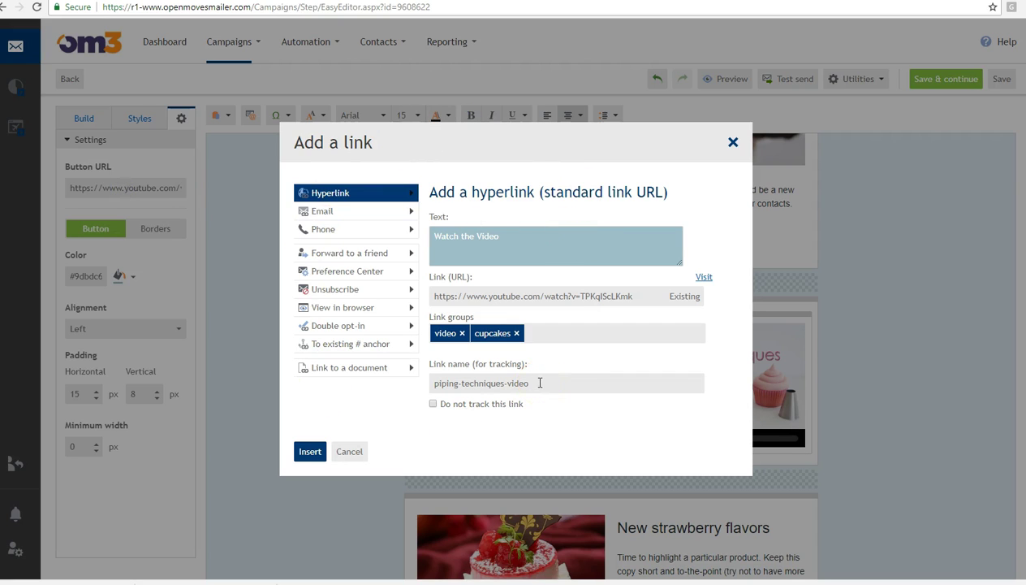
pyautogui.moveTo(643, 296); pyautogui.dragTo(406, 290)
pyautogui.click(569, 271)
pyautogui.click(454, 315)
pyautogui.click(652, 296)
pyautogui.click(531, 383)
pyautogui.click(359, 453)
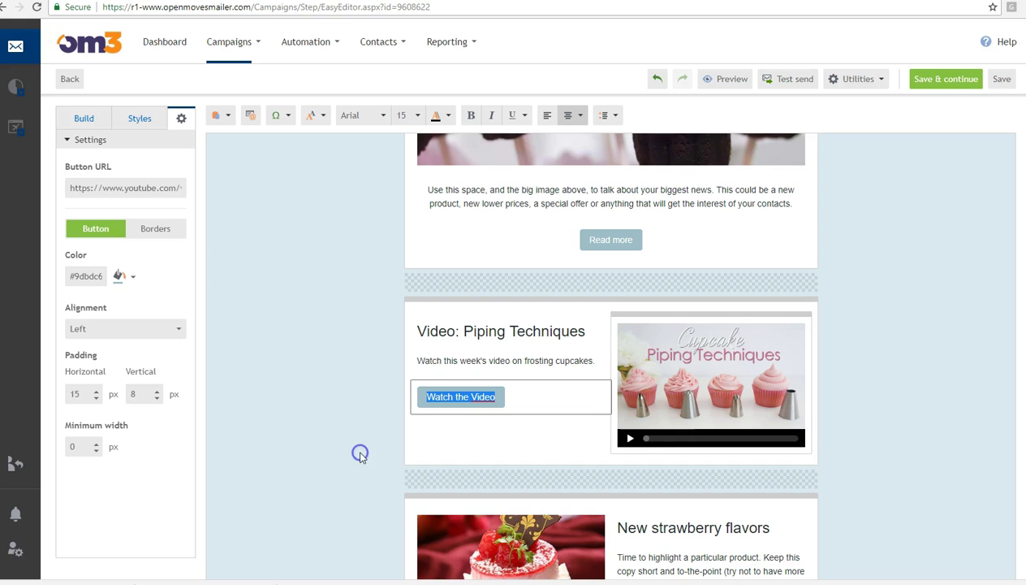
# - Reselect the button, return to the building blocks, and scroll down to Cookies for Summer
pyautogui.click(895, 364)
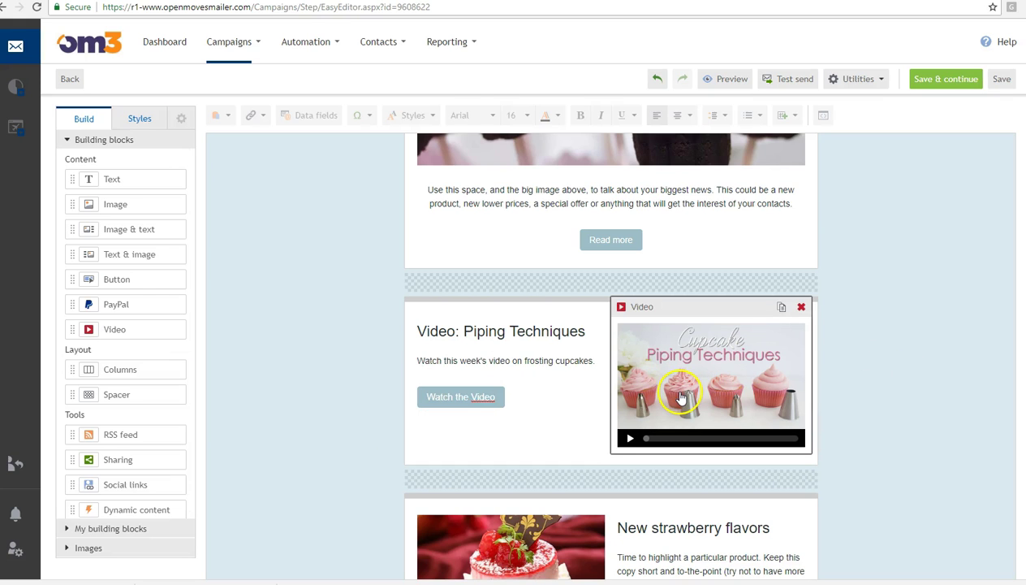
pyautogui.click(463, 395)
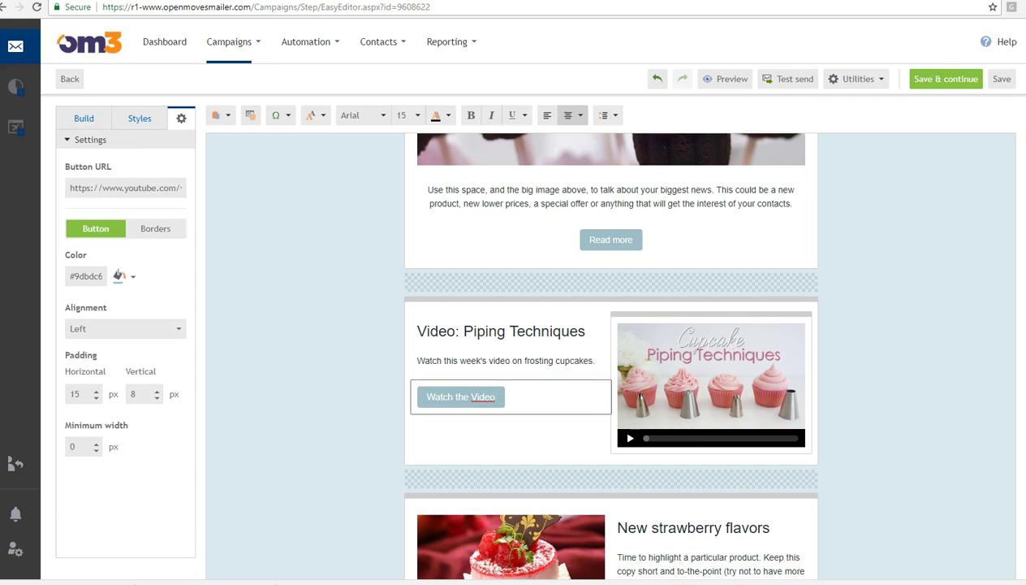
pyautogui.click(87, 118)
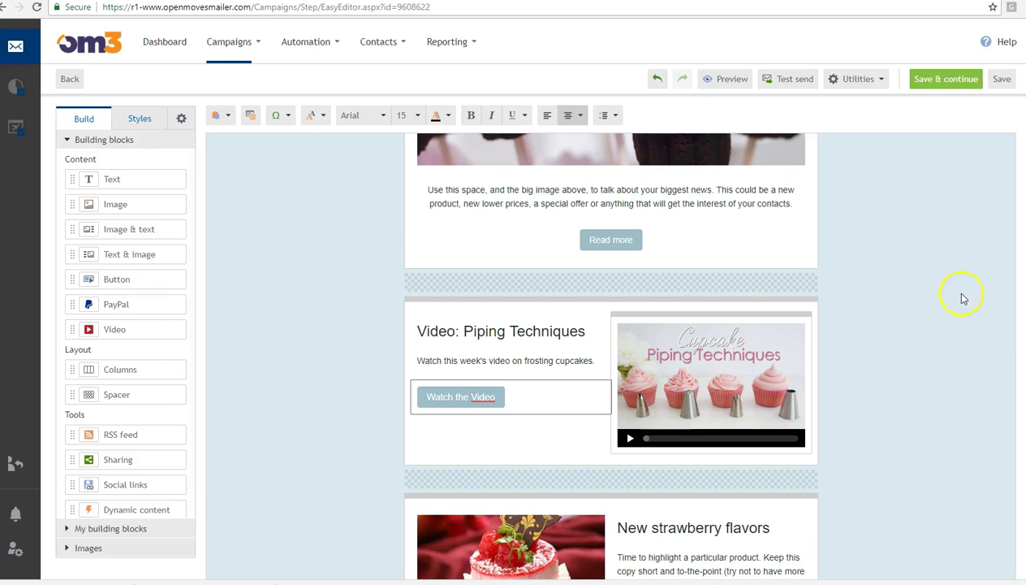
pyautogui.scroll(-2, 954, 296)
pyautogui.scroll(-8, 610, 357)
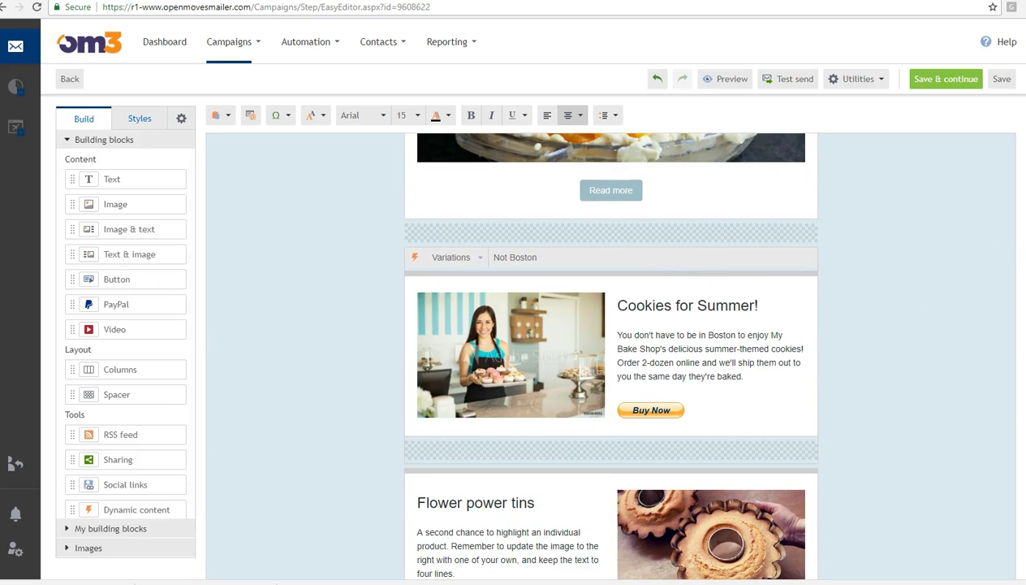
# - Change the Cookies for Summer PayPal Buy Now price from 0 GBP to 25 USD
pyautogui.click(674, 412)
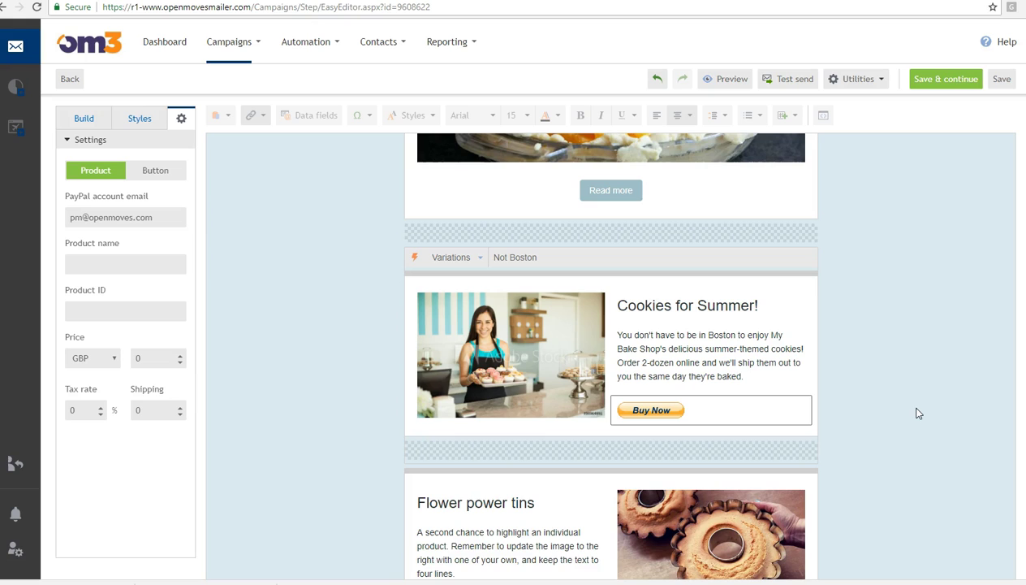
pyautogui.click(656, 413)
pyautogui.click(101, 355)
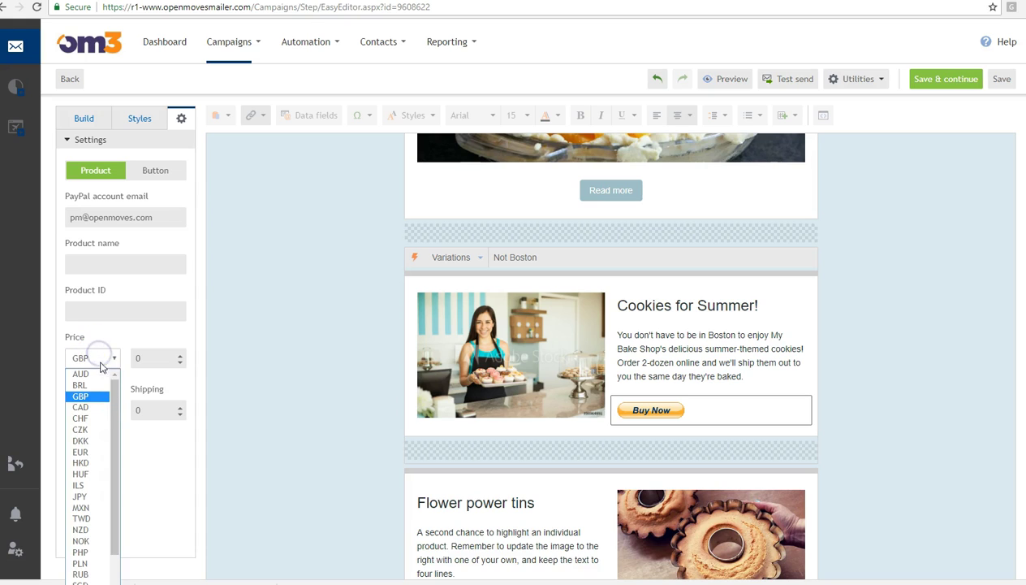
pyautogui.scroll(-1, 103, 520)
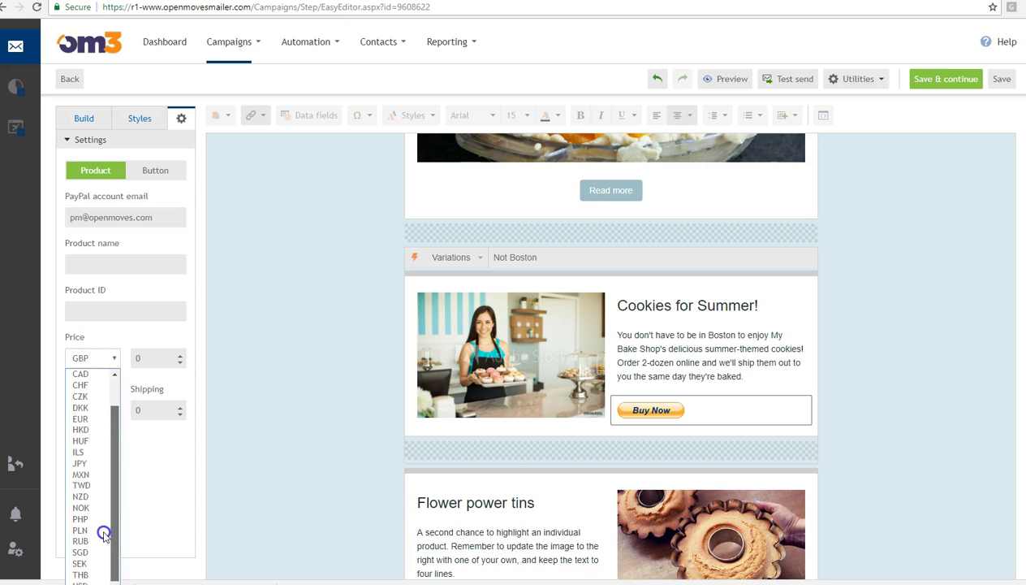
pyautogui.click(86, 578)
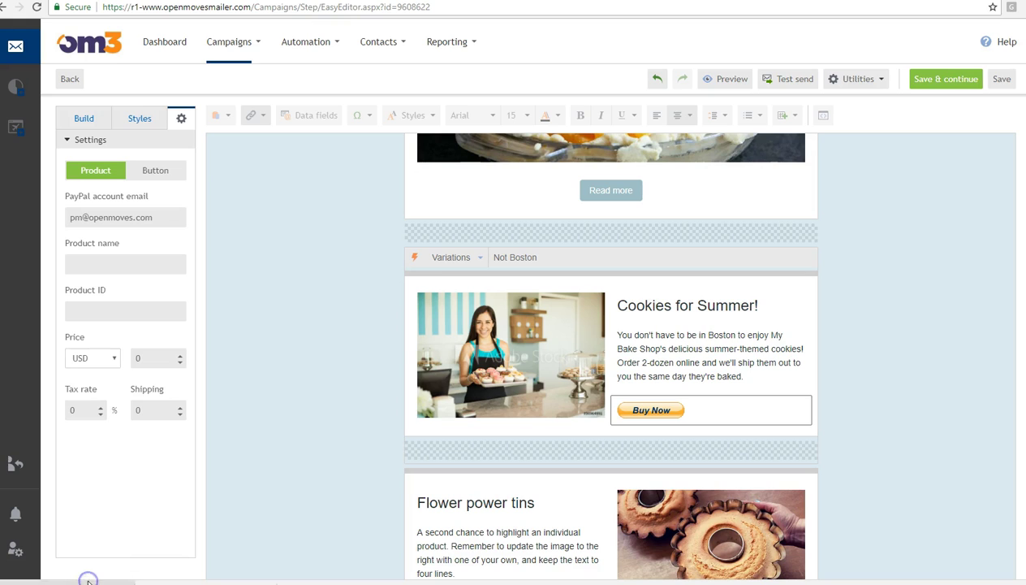
pyautogui.doubleClick(148, 360)
pyautogui.write('25')
pyautogui.click(153, 501)
pyautogui.click(158, 403)
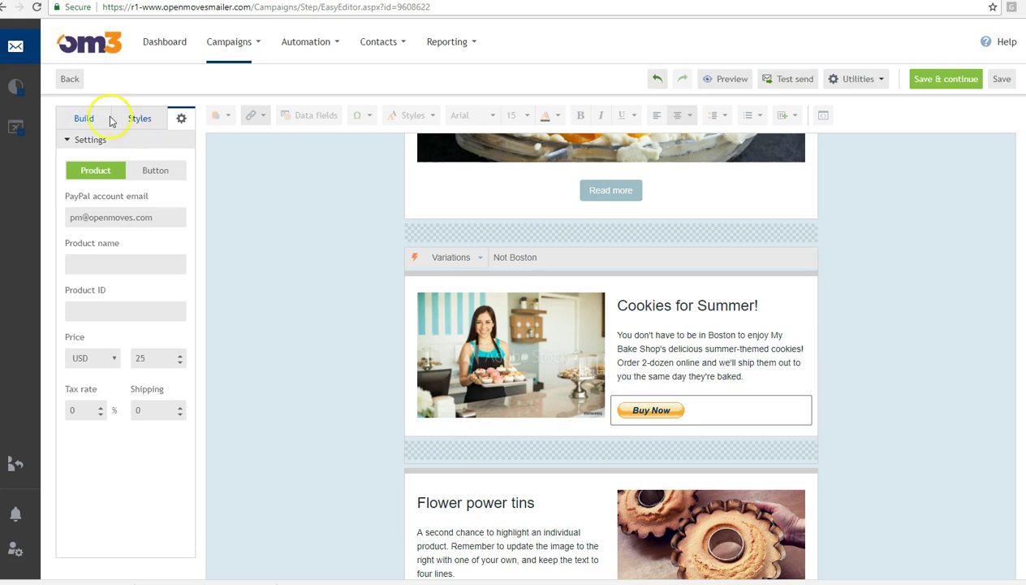
pyautogui.click(89, 119)
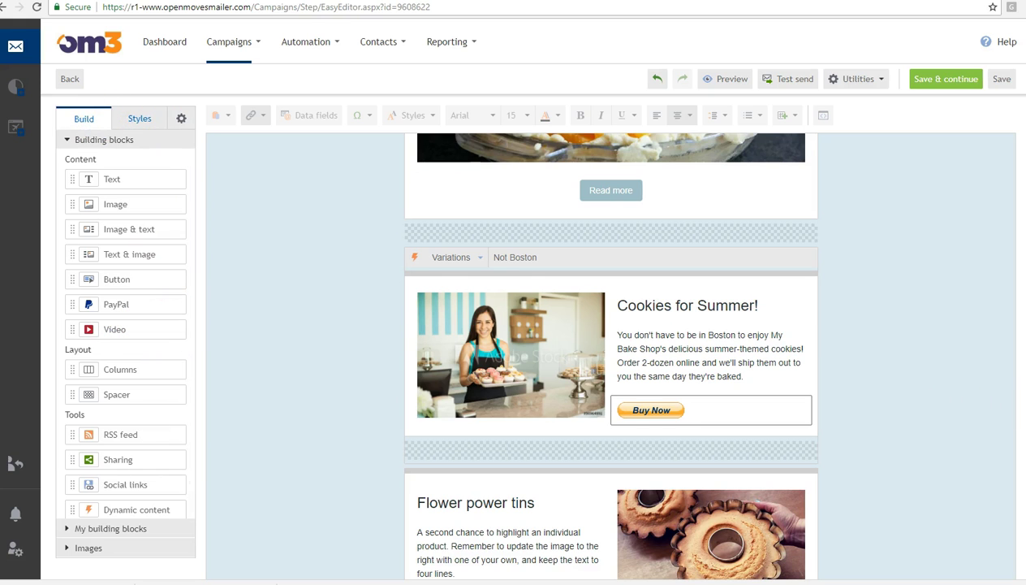
pyautogui.scroll(-10, 1001, 401)
pyautogui.scroll(3, 1001, 401)
# - Add and delete an empty video placeholder, then select the existing video's YouTube address
pyautogui.scroll(2, 610, 352)
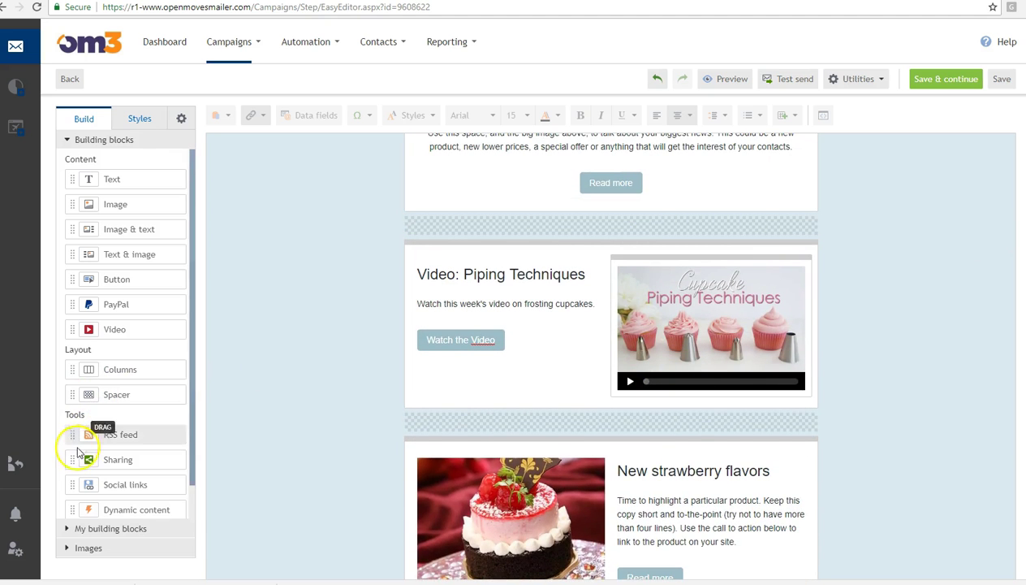
pyautogui.moveTo(128, 329); pyautogui.dragTo(708, 257)
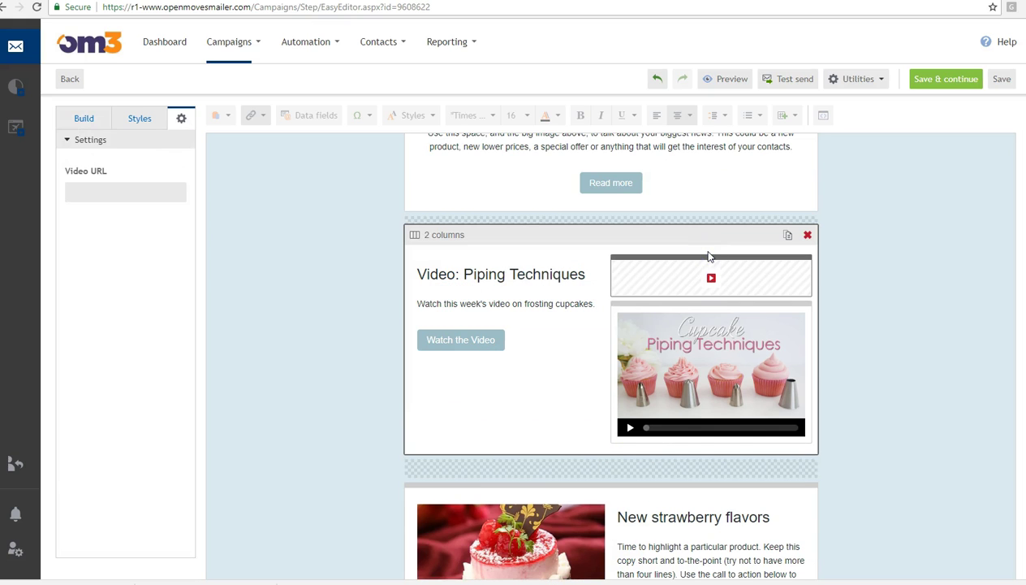
pyautogui.click(708, 274)
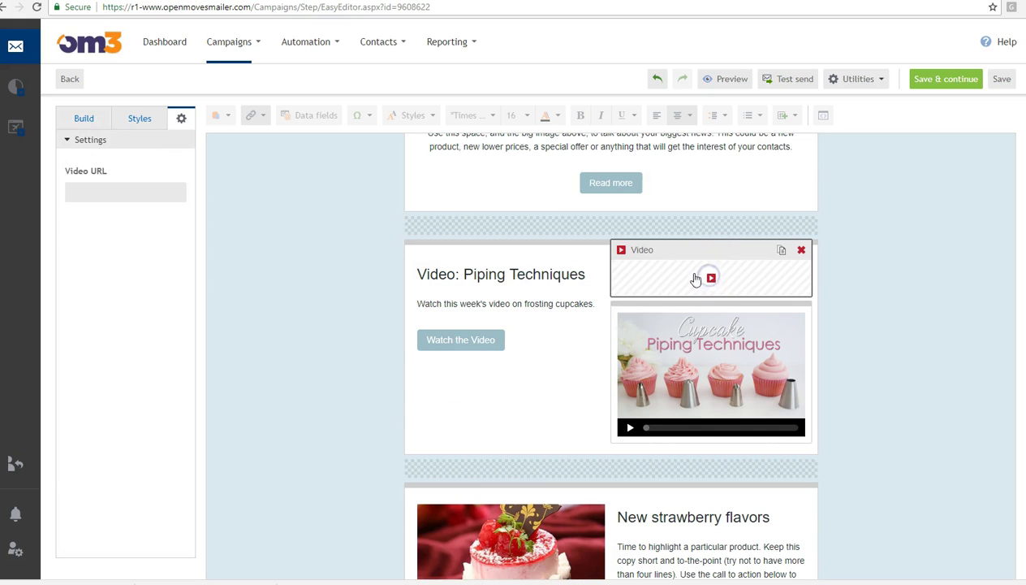
pyautogui.click(94, 185)
pyautogui.click(94, 191)
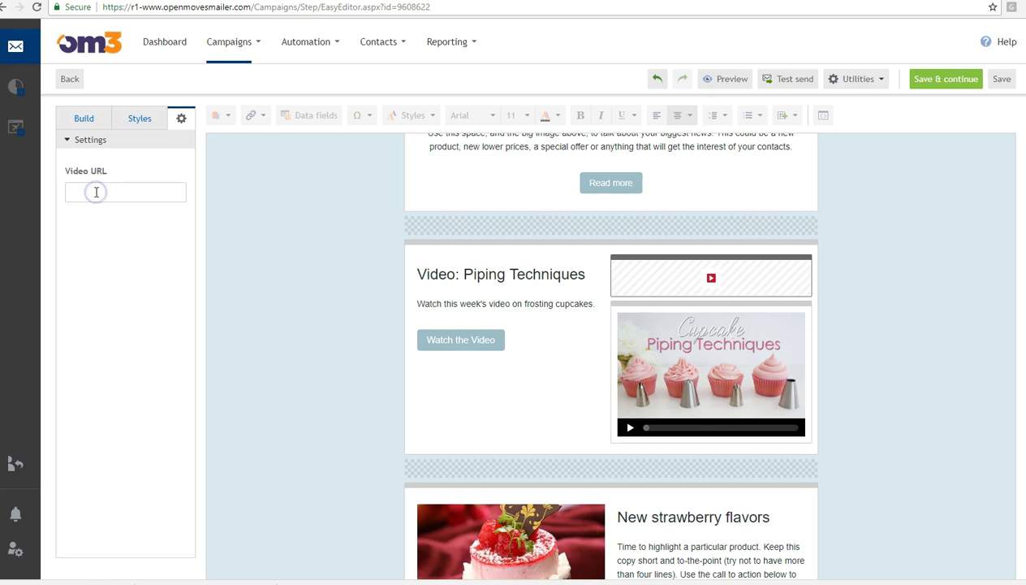
pyautogui.click(800, 251)
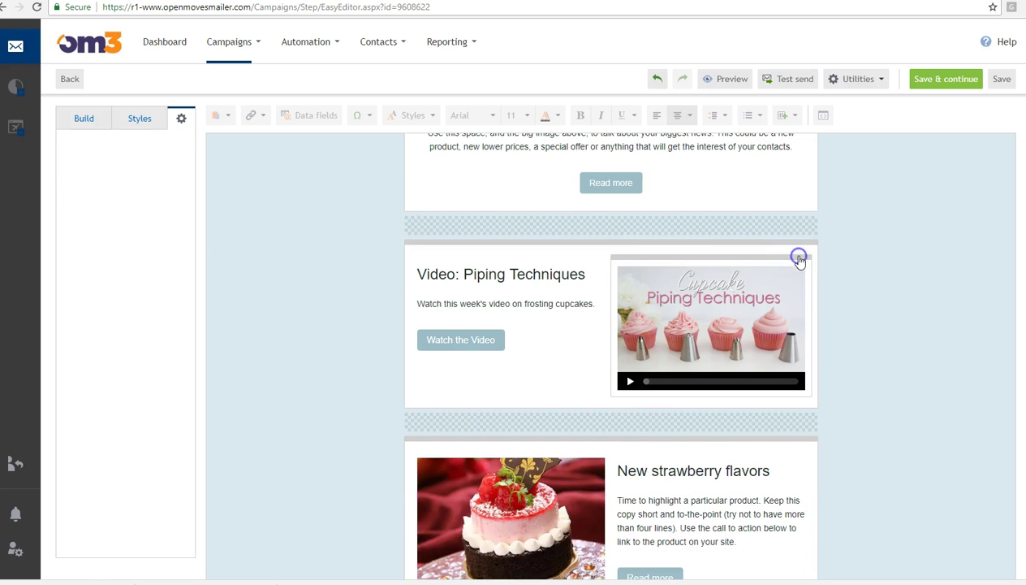
pyautogui.click(714, 309)
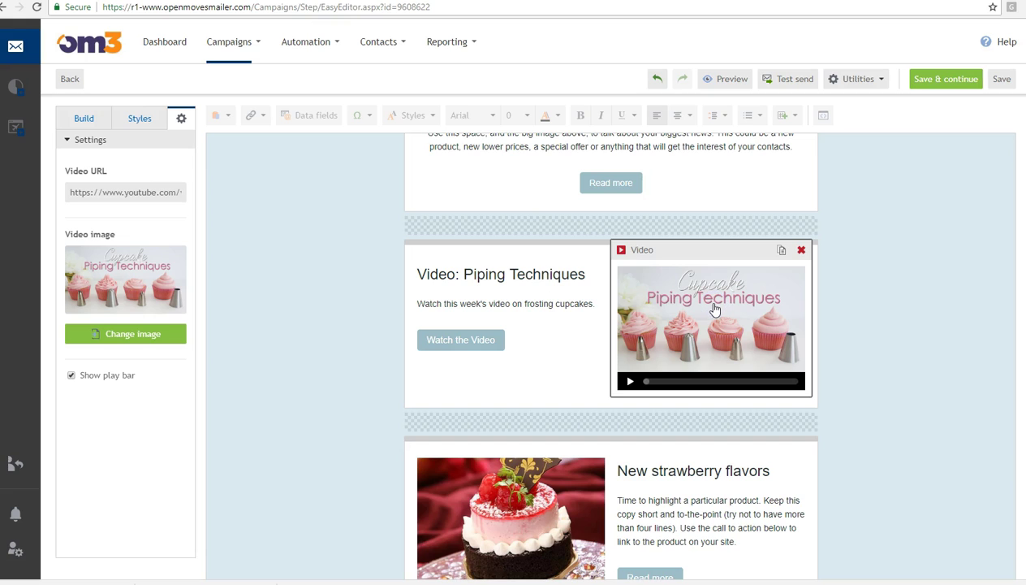
pyautogui.click(85, 193)
pyautogui.moveTo(65, 191); pyautogui.dragTo(314, 194)
pyautogui.hotkey('ctrl', 'c')
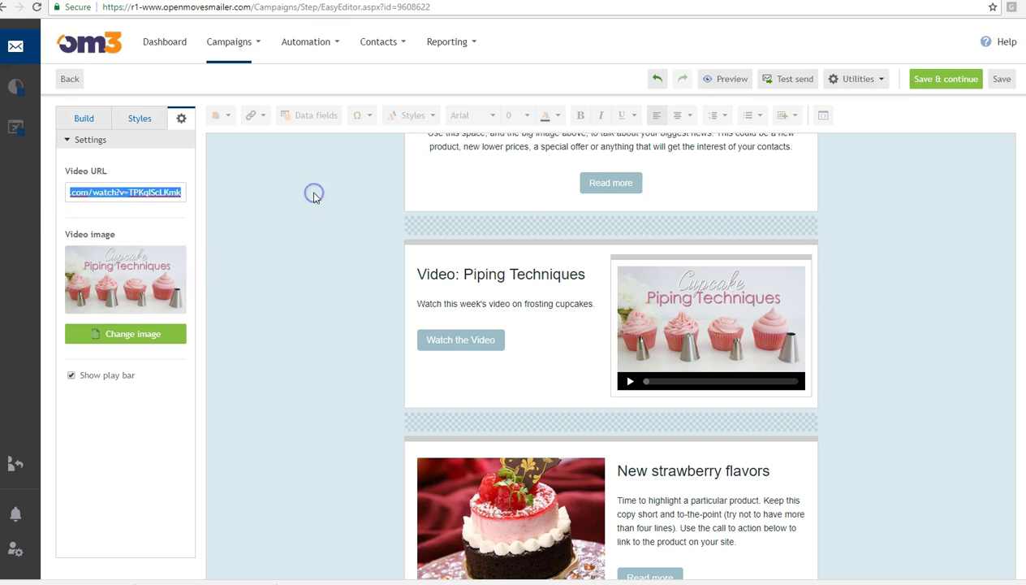
pyautogui.click(318, 252)
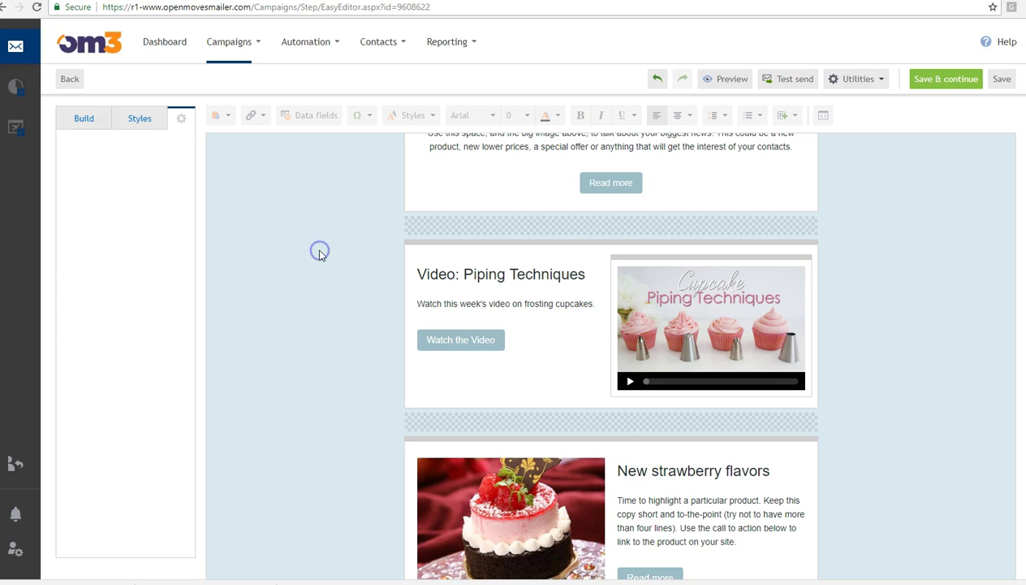
# - Add a video block with the pasted piping YouTube link, then delete that extra video block
pyautogui.moveTo(112, 328); pyautogui.dragTo(725, 251)
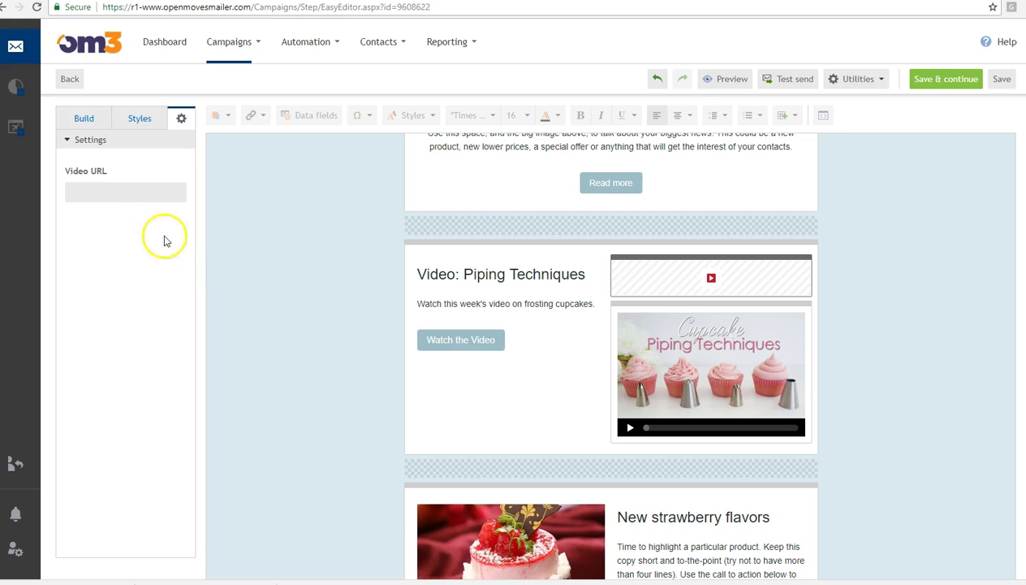
pyautogui.click(127, 192)
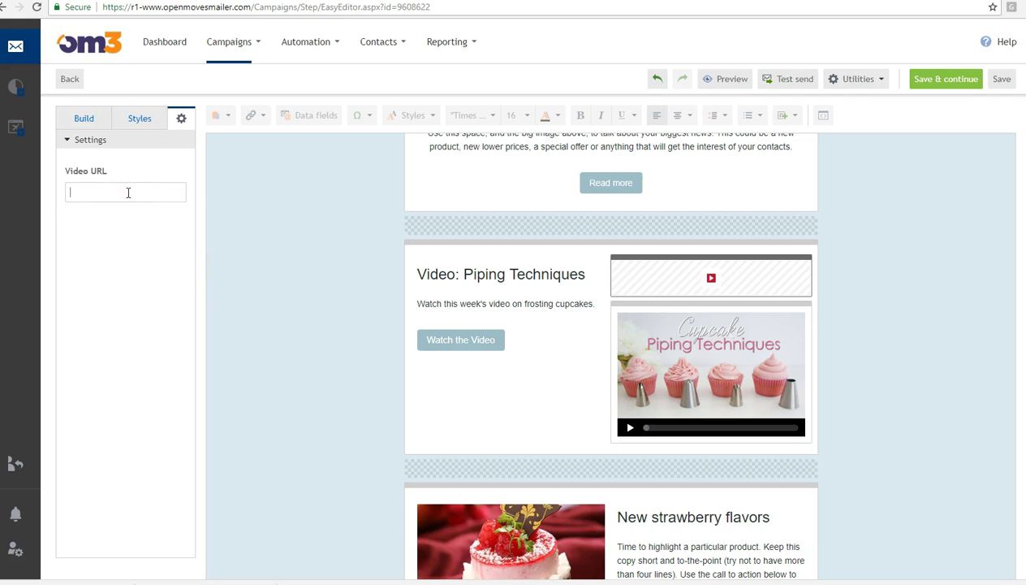
pyautogui.hotkey('ctrl', 'v')
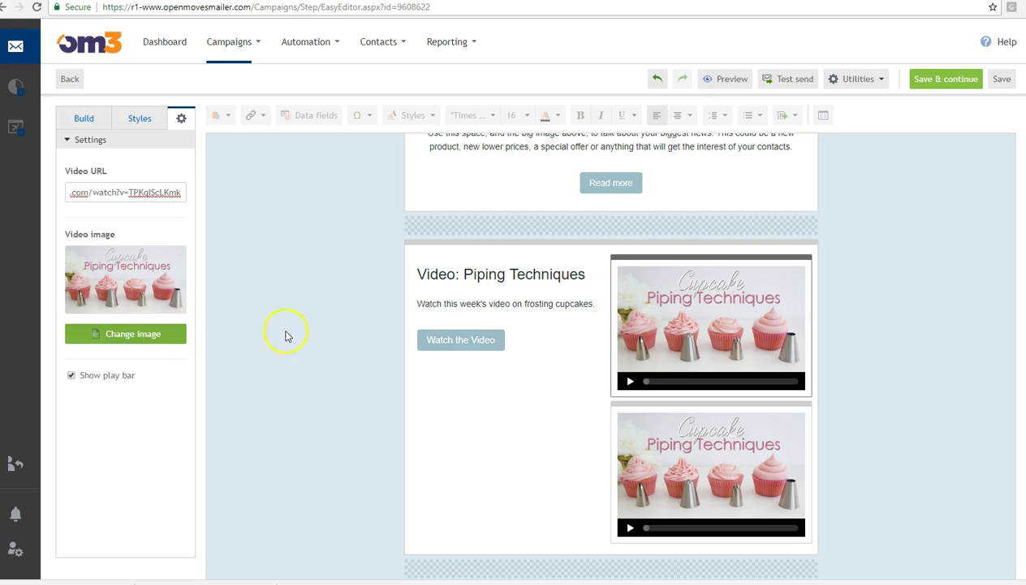
pyautogui.click(803, 257)
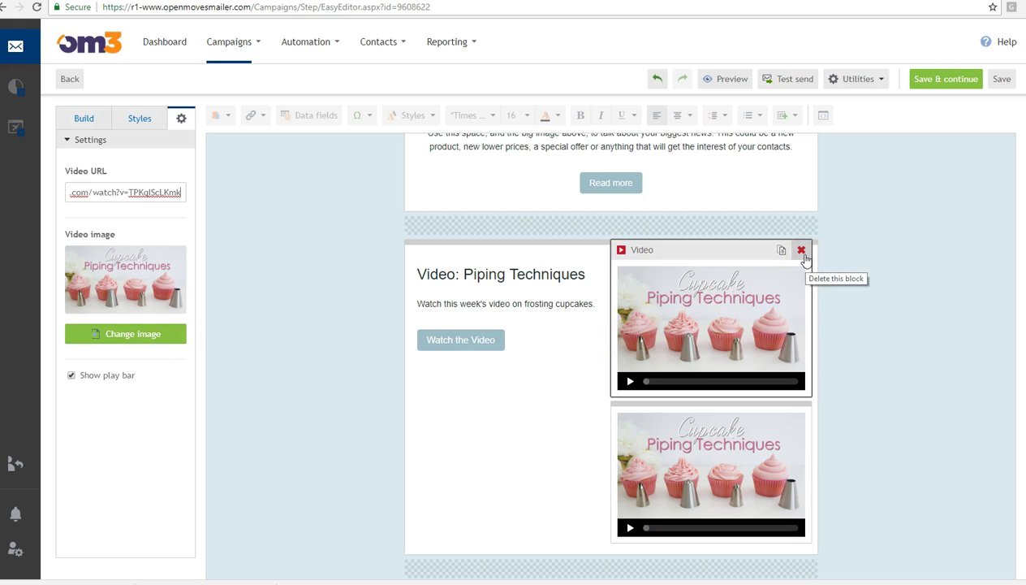
pyautogui.click(802, 252)
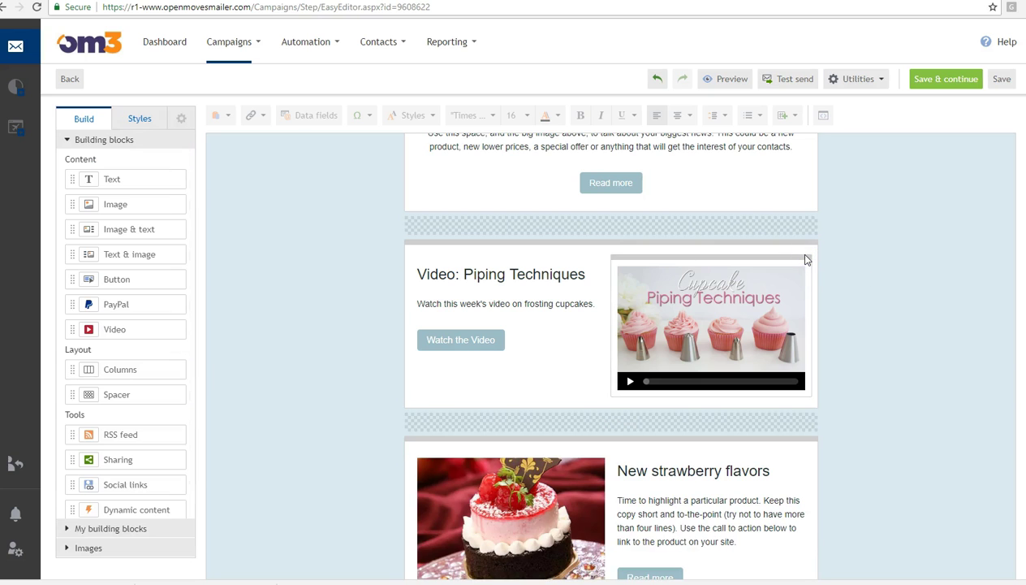
pyautogui.click(455, 339)
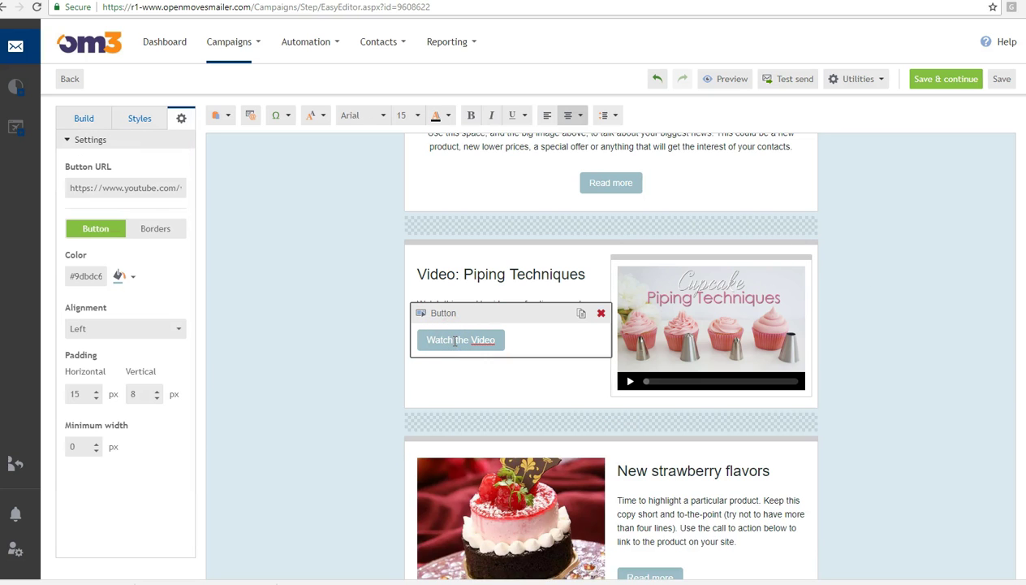
pyautogui.click(1002, 463)
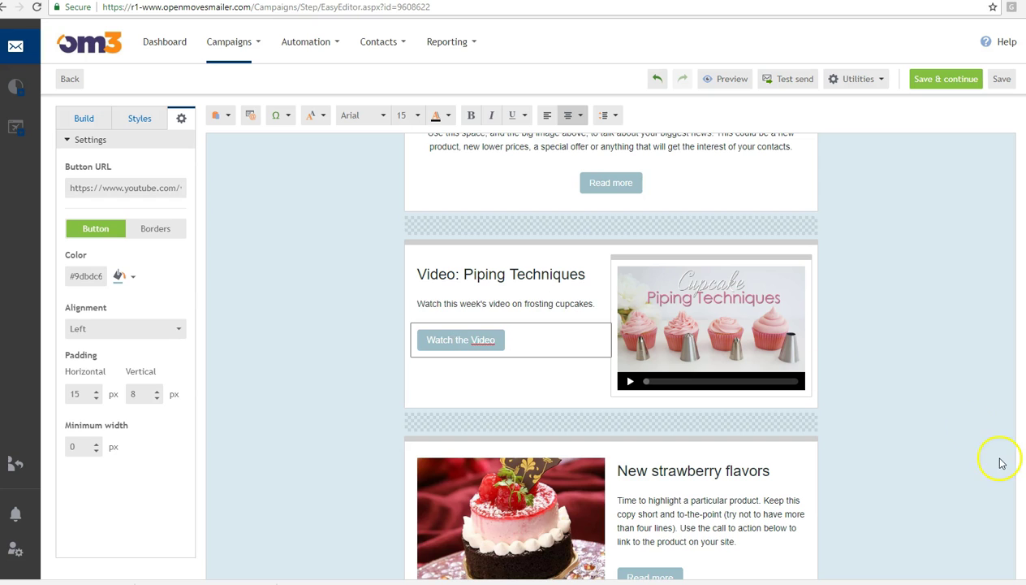
pyautogui.click(951, 393)
pyautogui.scroll(-1, 950, 394)
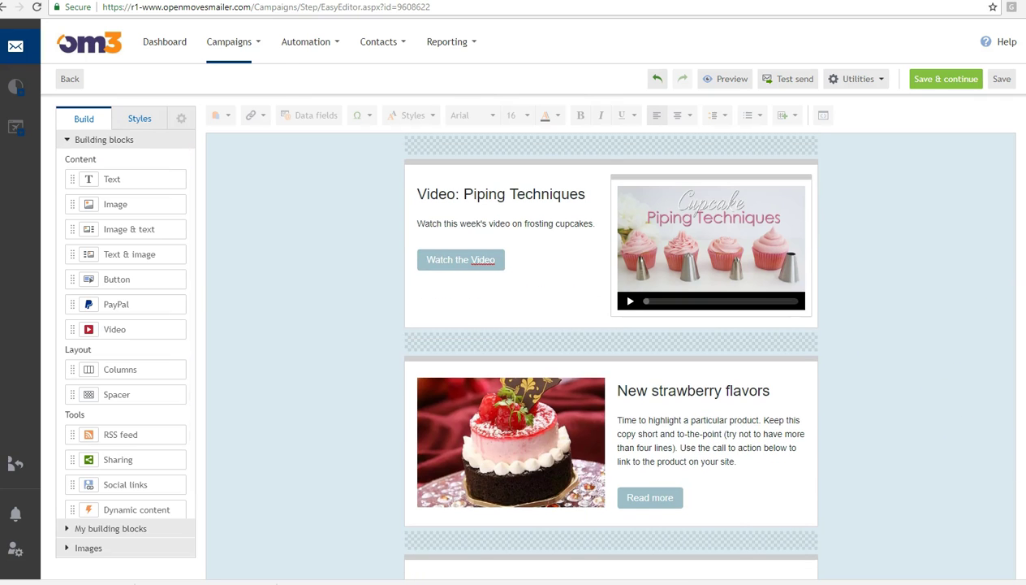
pyautogui.scroll(-3, 611, 356)
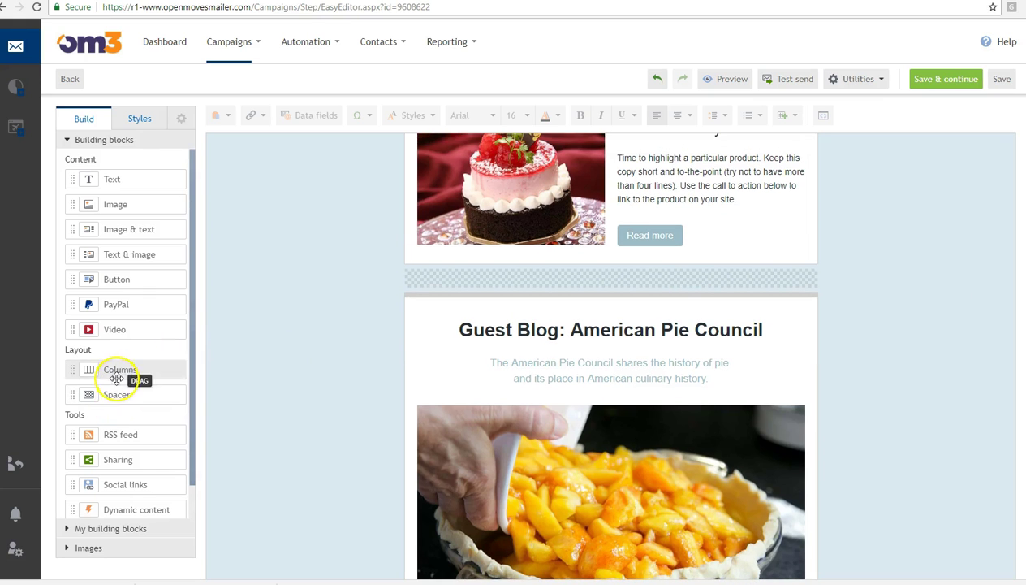
pyautogui.click(534, 274)
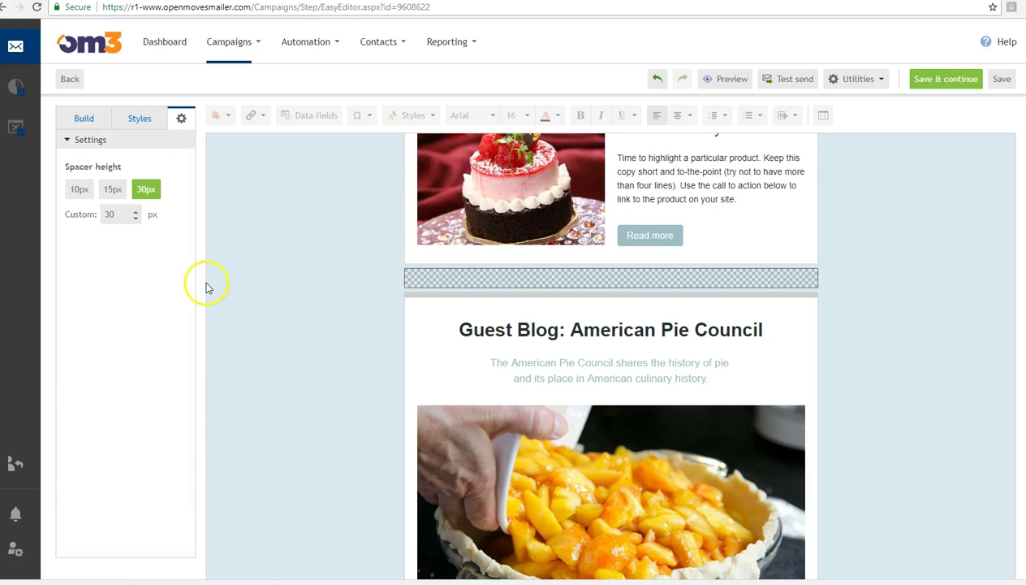
pyautogui.click(120, 216)
pyautogui.doubleClick(103, 213)
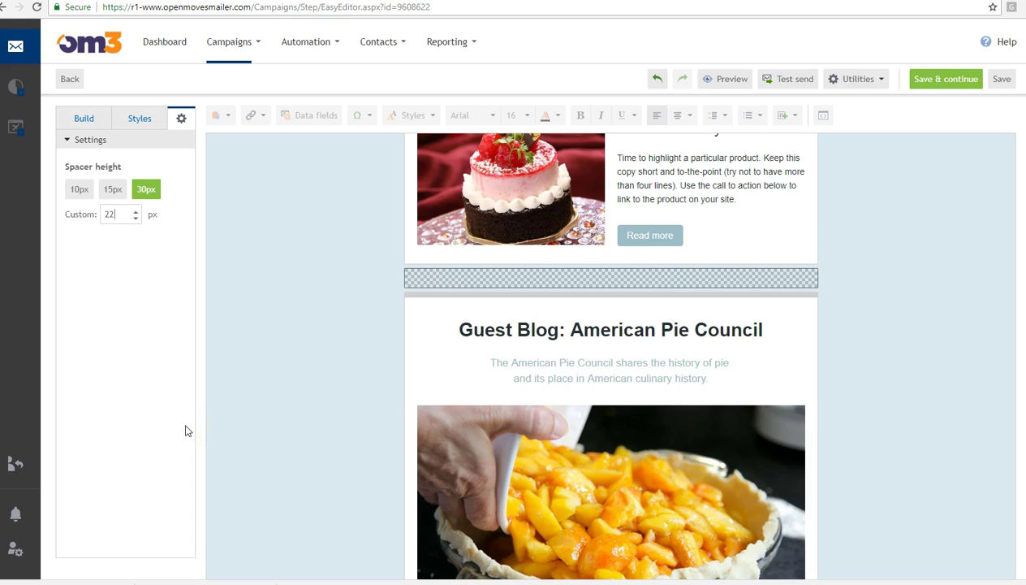
pyautogui.click(129, 341)
pyautogui.doubleClick(101, 216)
pyautogui.click(341, 327)
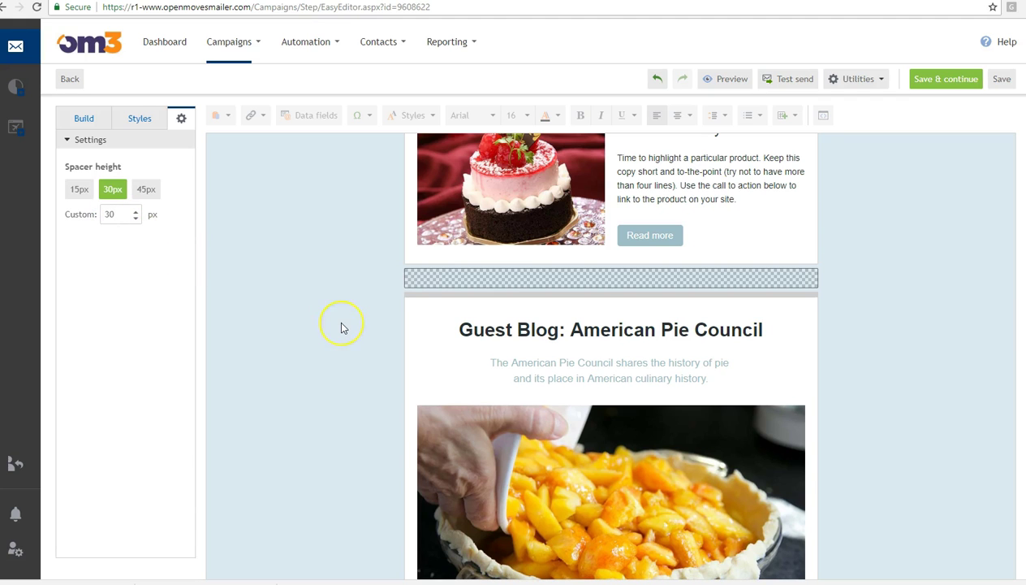
pyautogui.click(341, 327)
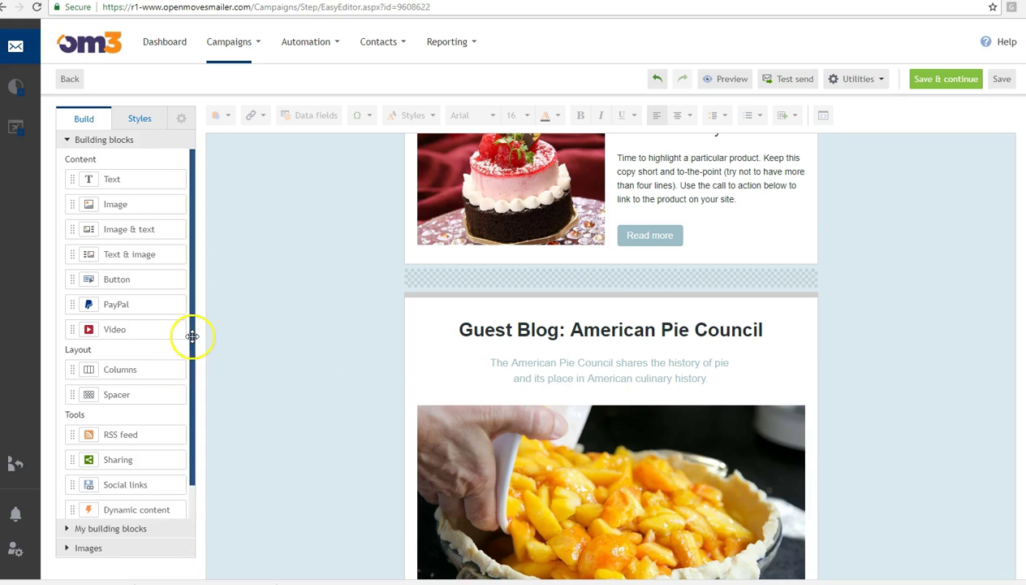
pyautogui.scroll(-1, 193, 437)
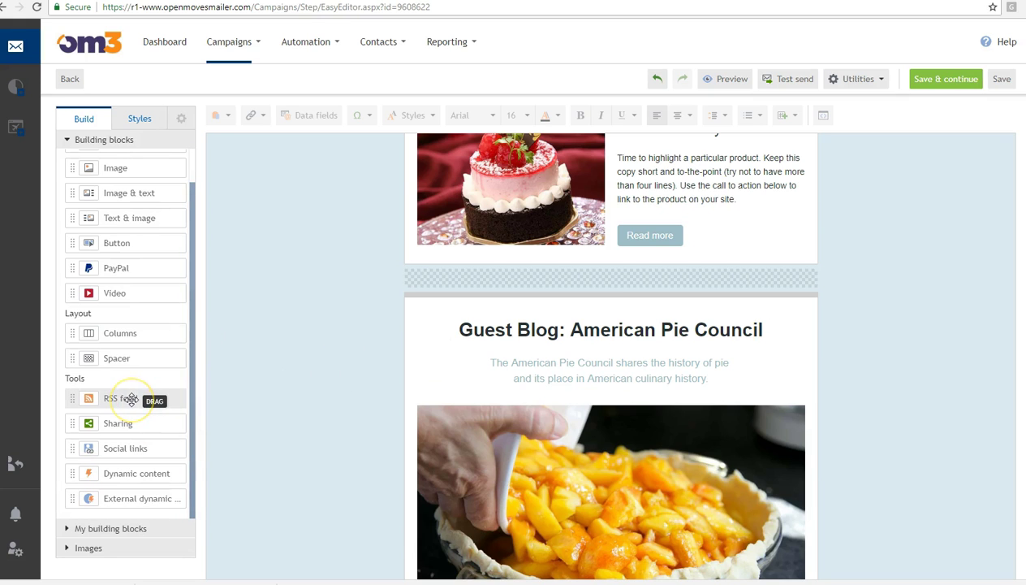
pyautogui.moveTo(131, 398); pyautogui.dragTo(477, 283)
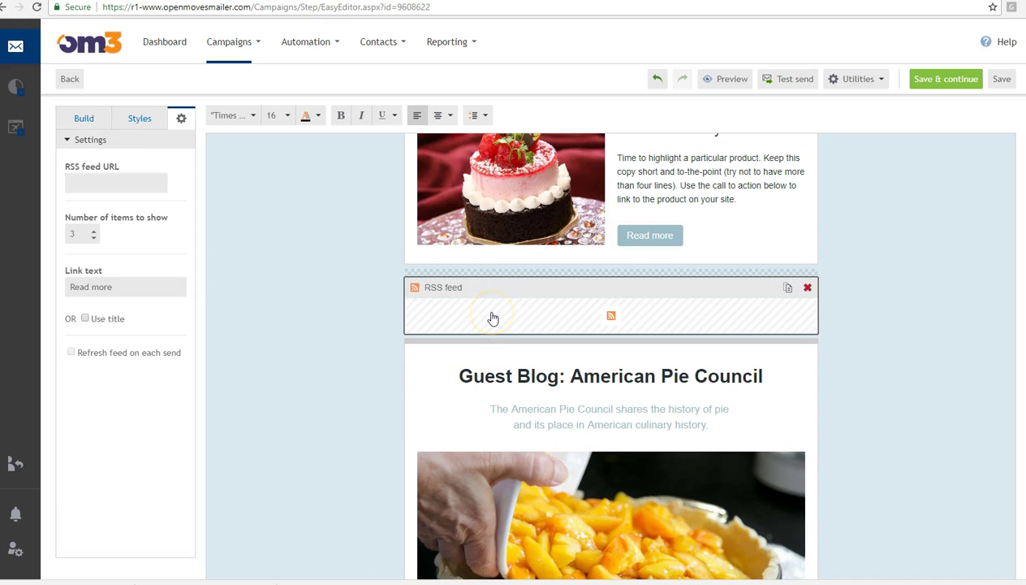
pyautogui.click(126, 180)
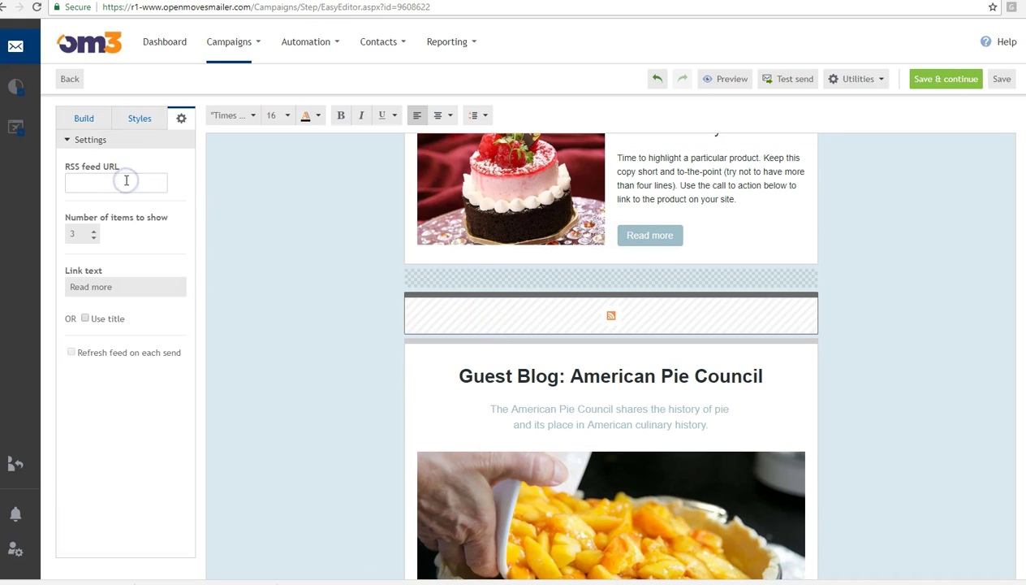
pyautogui.click(81, 232)
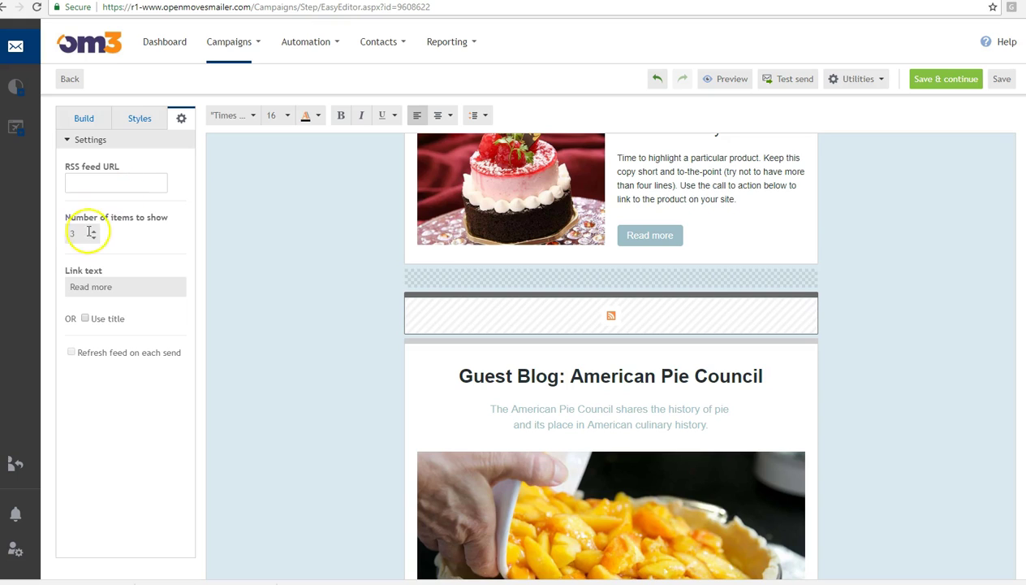
pyautogui.click(108, 286)
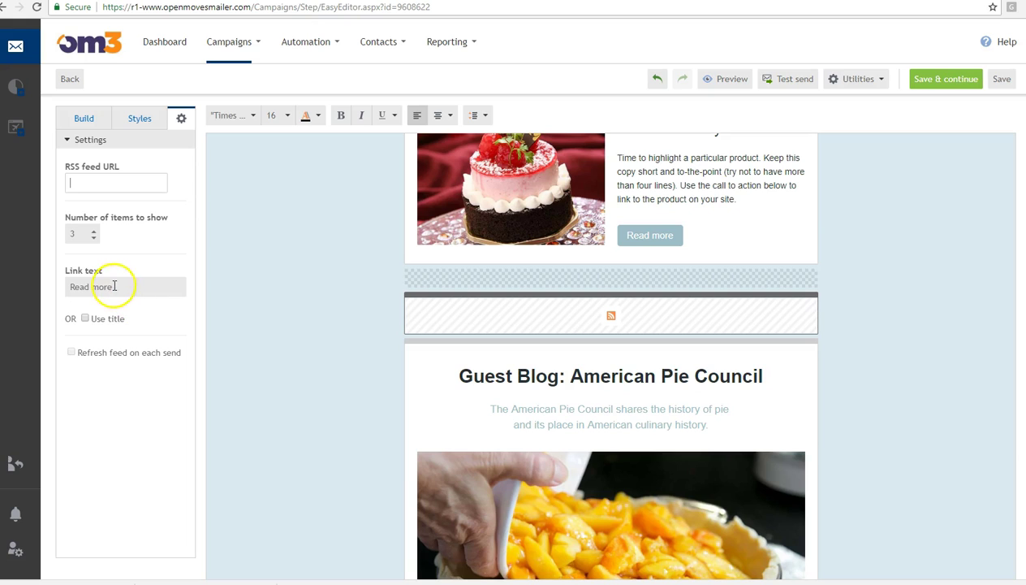
pyautogui.click(106, 287)
pyautogui.rightClick(47, 286)
pyautogui.click(100, 280)
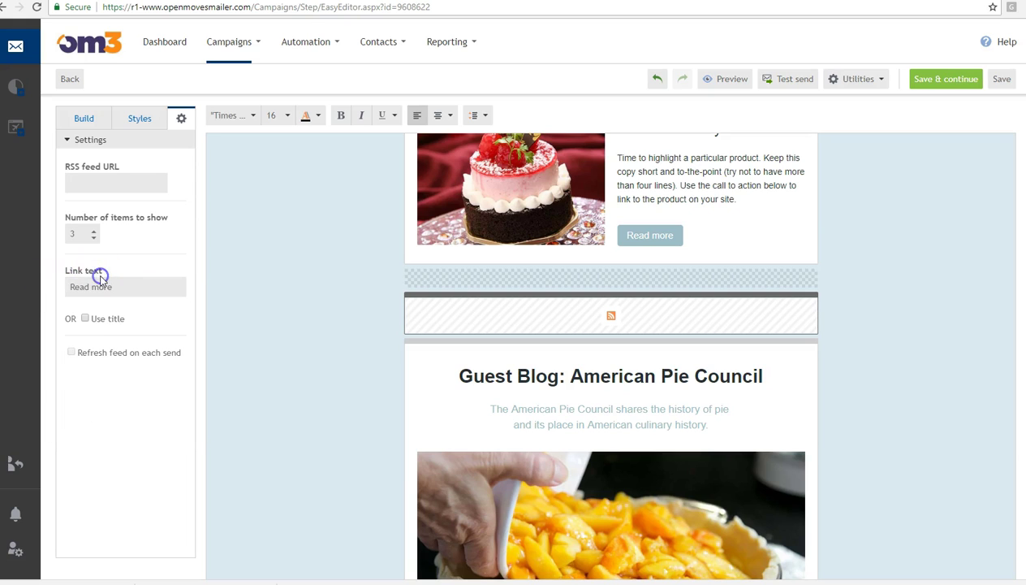
pyautogui.click(123, 286)
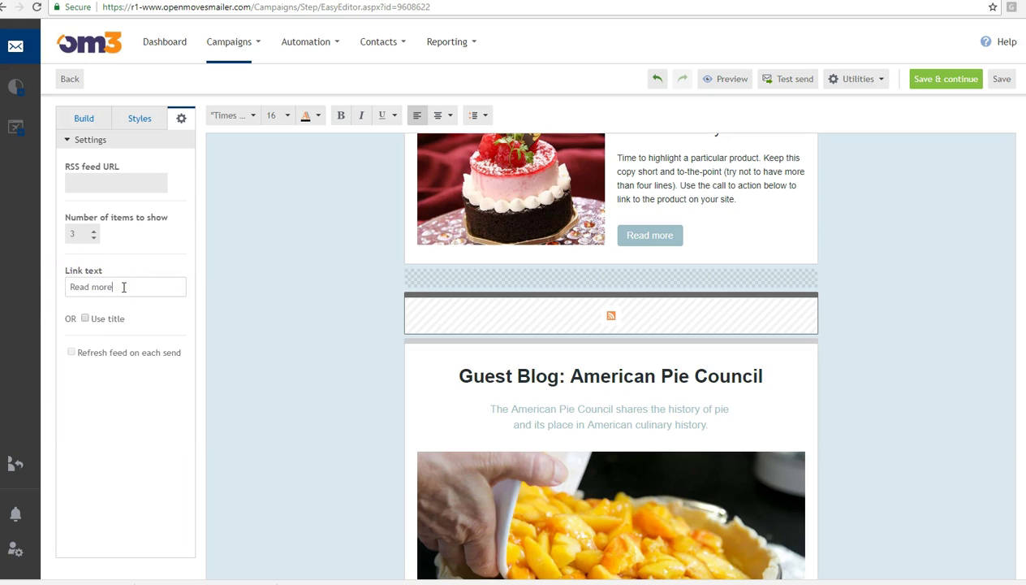
pyautogui.click(92, 323)
pyautogui.click(165, 440)
pyautogui.click(92, 120)
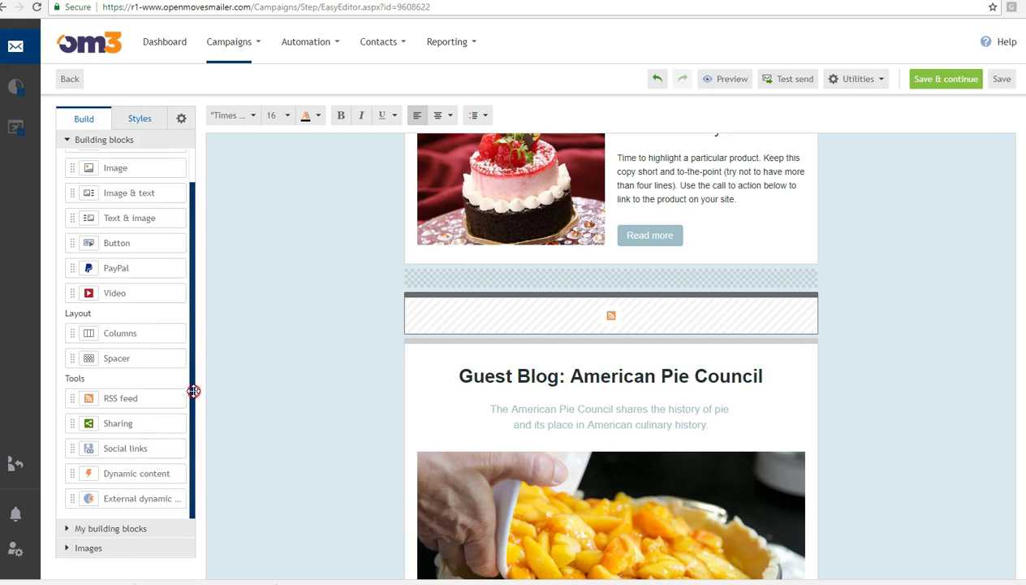
pyautogui.rightClick(195, 432)
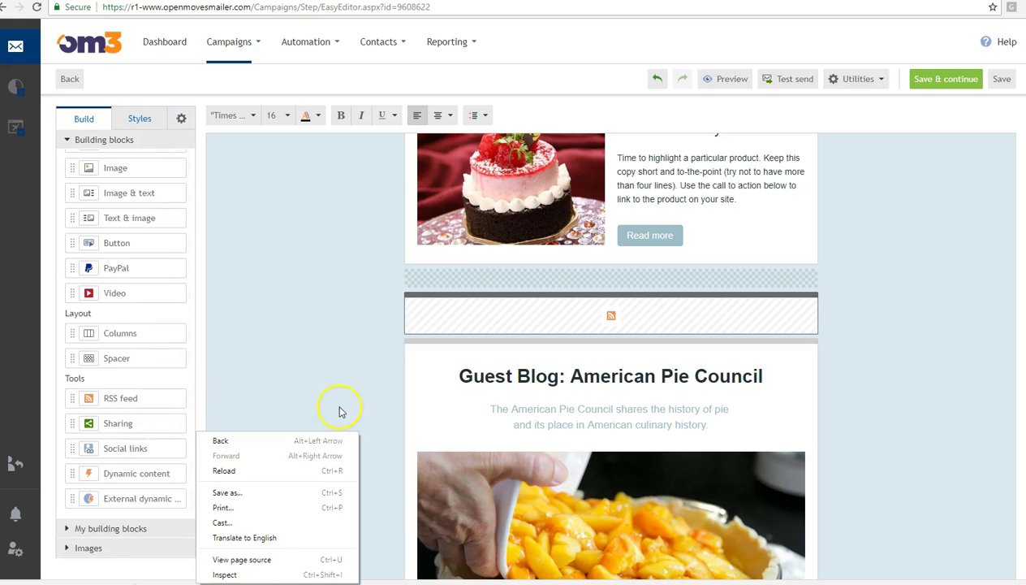
pyautogui.click(981, 442)
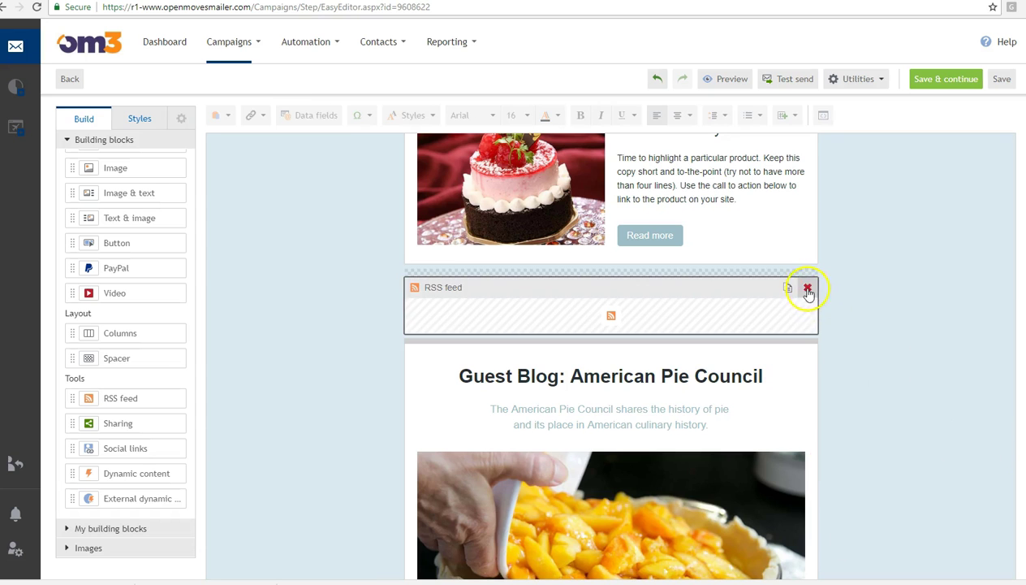
pyautogui.click(808, 291)
pyautogui.scroll(10, 959, 341)
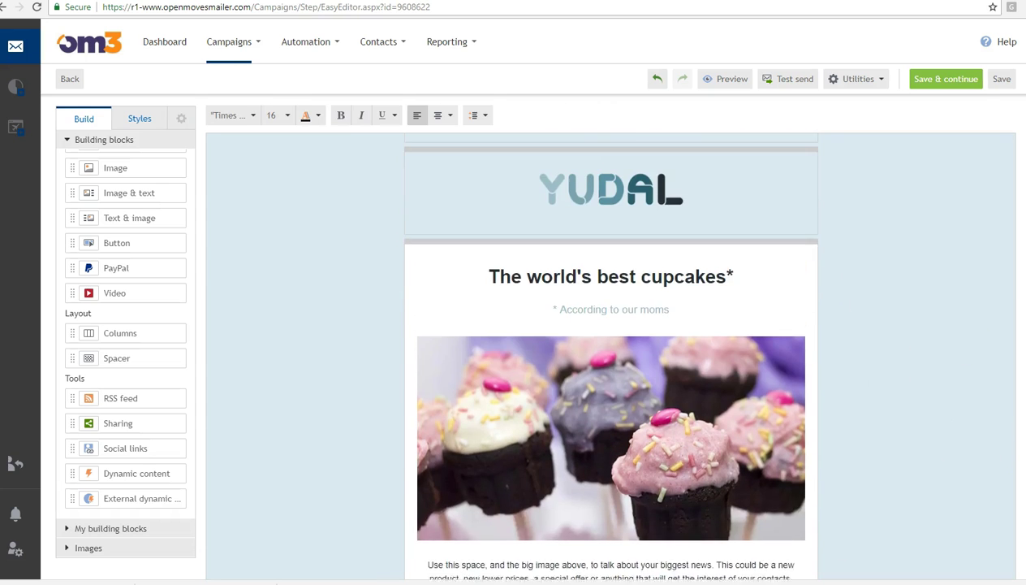
pyautogui.scroll(3, 694, 236)
pyautogui.click(629, 213)
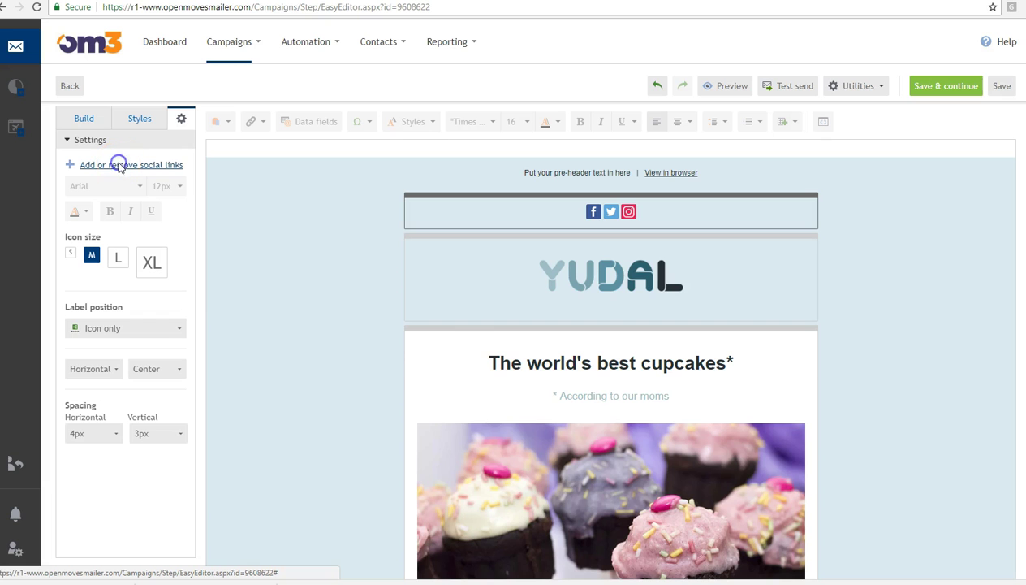
pyautogui.click(119, 165)
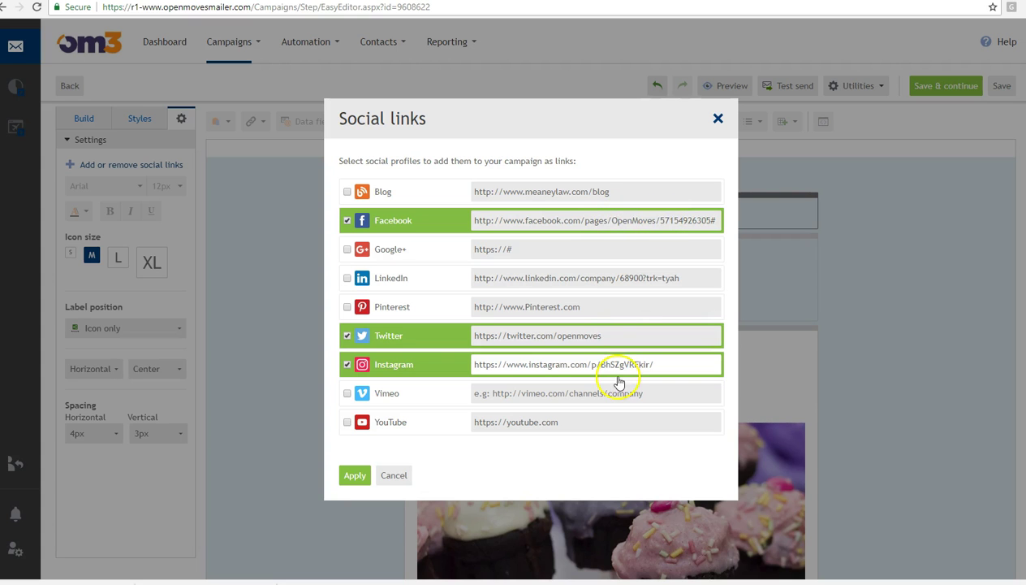
pyautogui.click(398, 478)
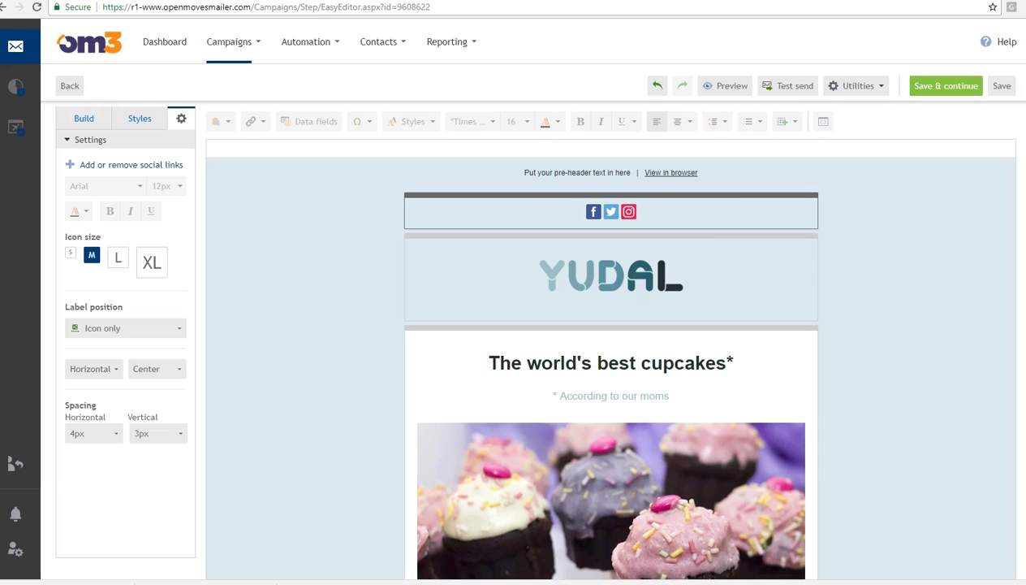
pyautogui.scroll(-15, 611, 358)
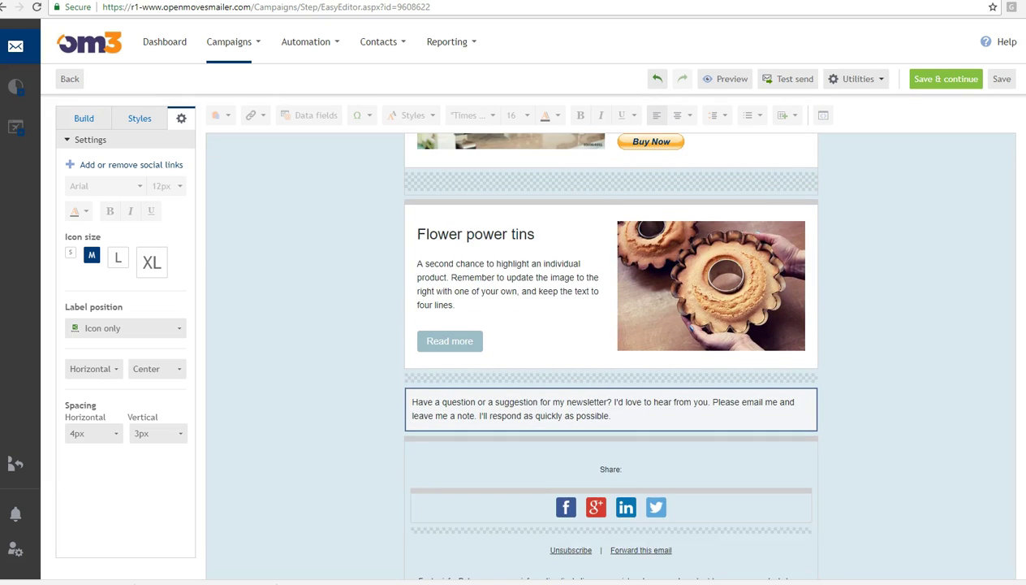
# - Add a Sharing block above the Share icons, close its network choices unchanged, then delete it
pyautogui.click(83, 118)
pyautogui.moveTo(104, 423); pyautogui.dragTo(590, 485)
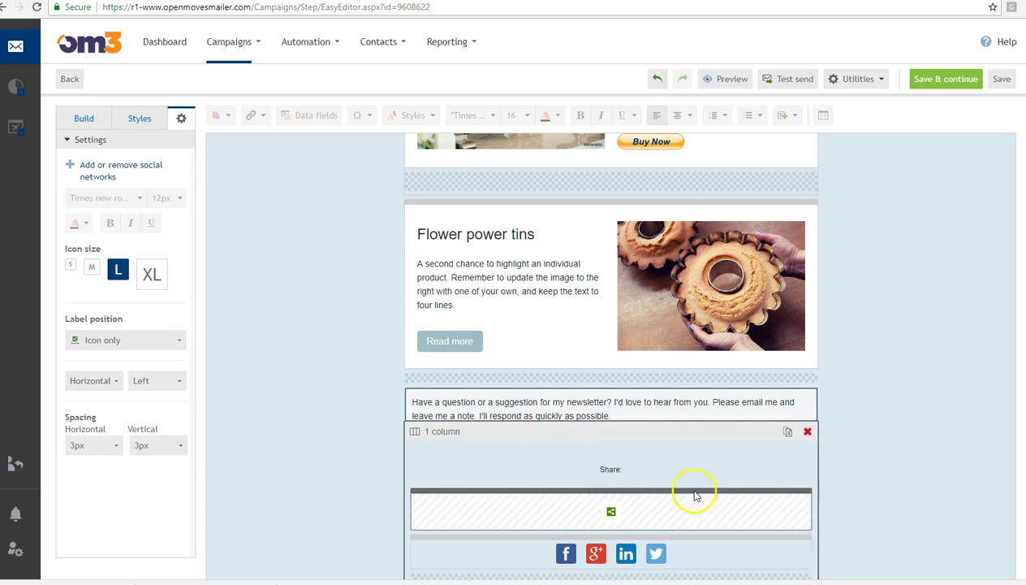
pyautogui.click(749, 513)
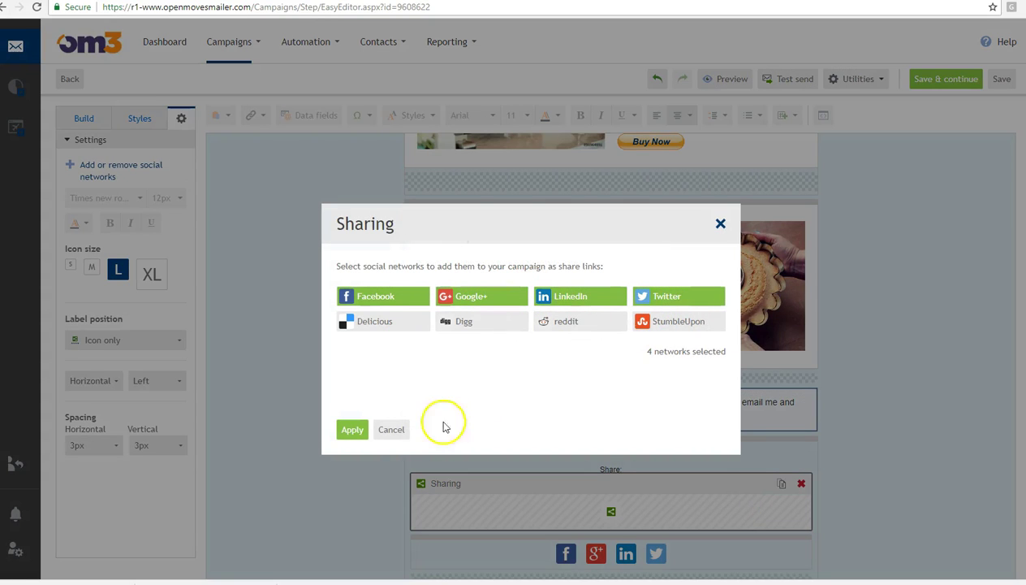
pyautogui.click(383, 439)
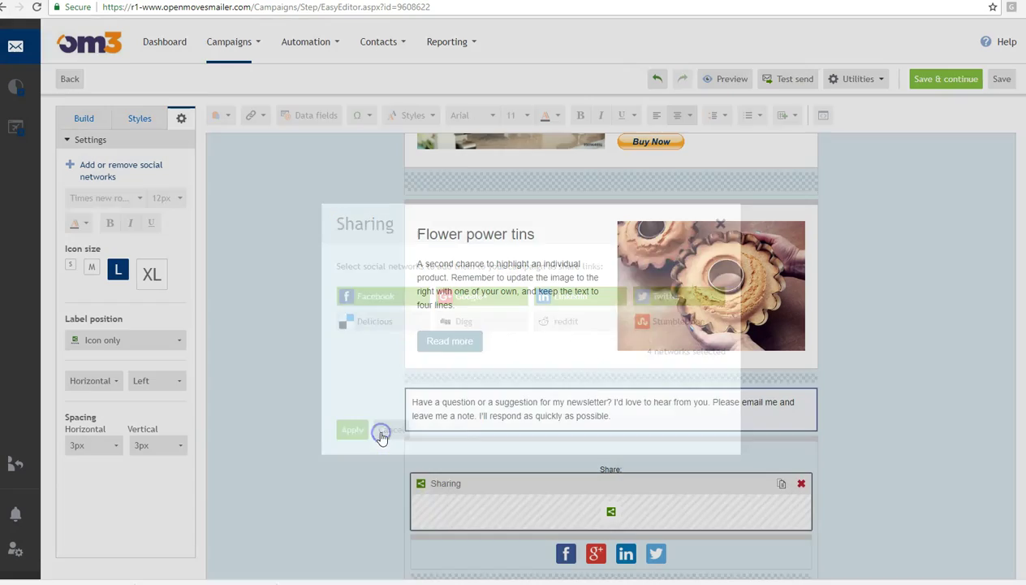
pyautogui.click(800, 496)
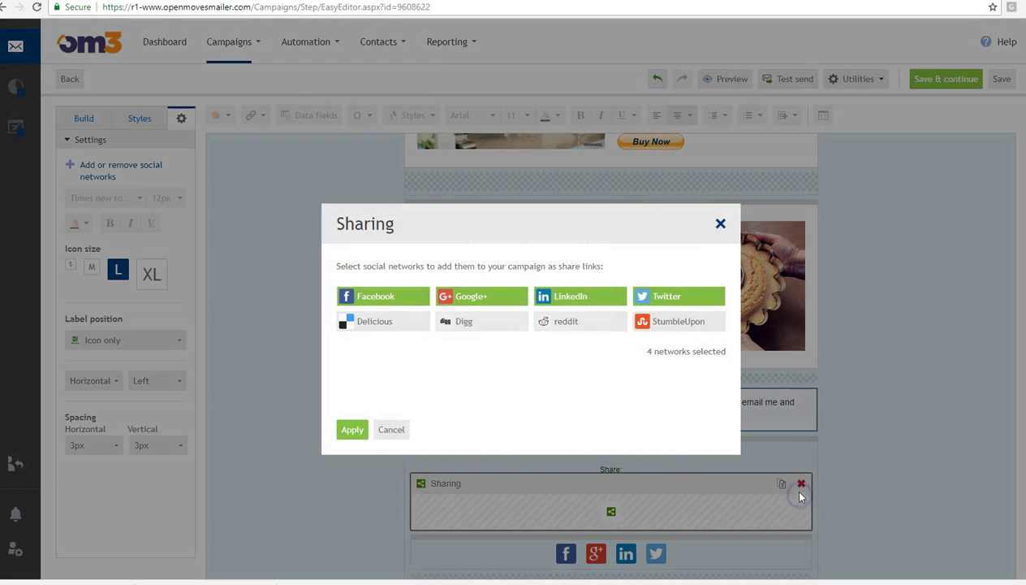
pyautogui.click(392, 429)
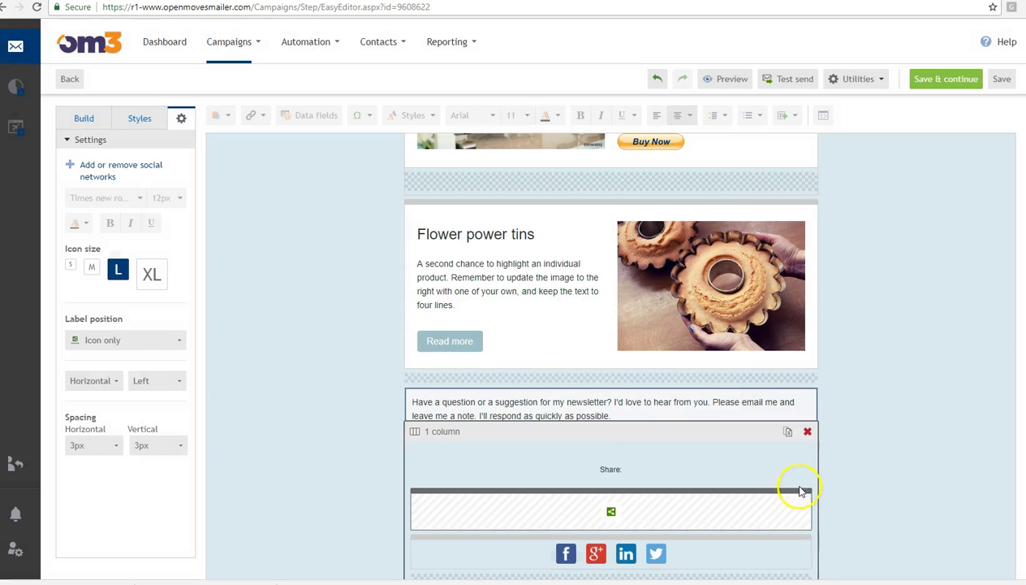
pyautogui.click(800, 483)
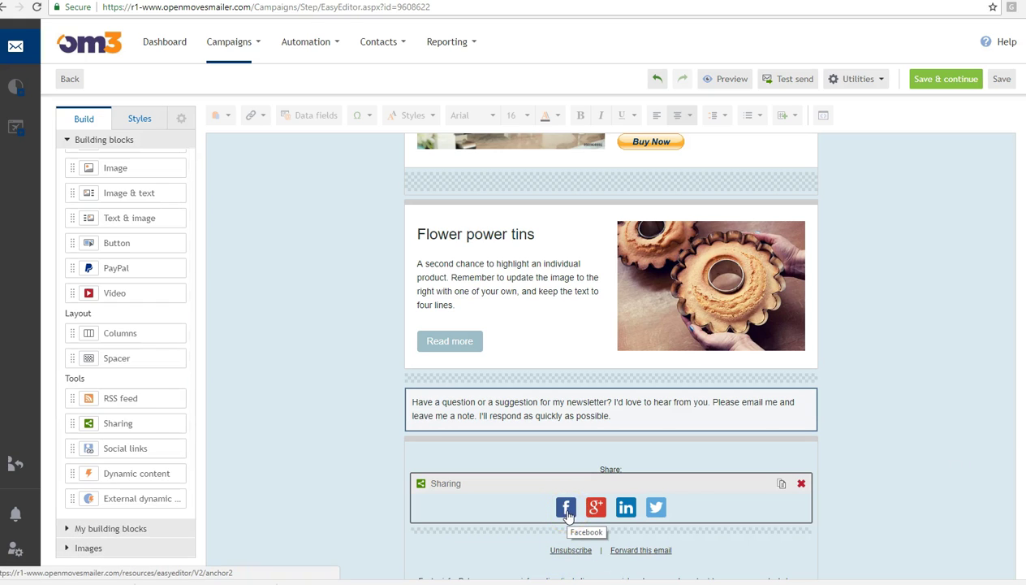
# - Select the Share: label text, then add and delete an empty Dynamic content block
pyautogui.moveTo(623, 470); pyautogui.dragTo(576, 469)
pyautogui.click(915, 493)
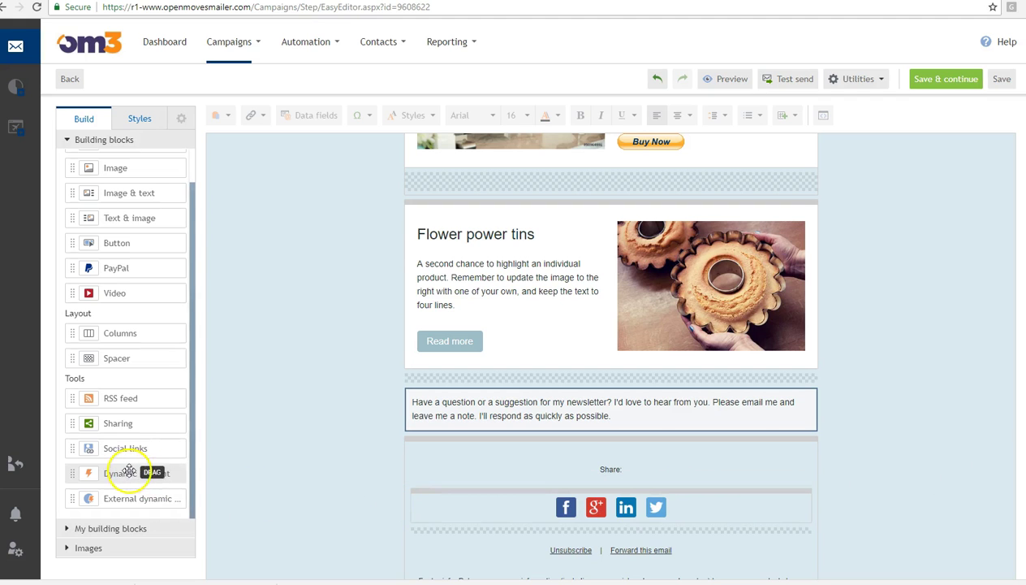
pyautogui.scroll(4, 611, 357)
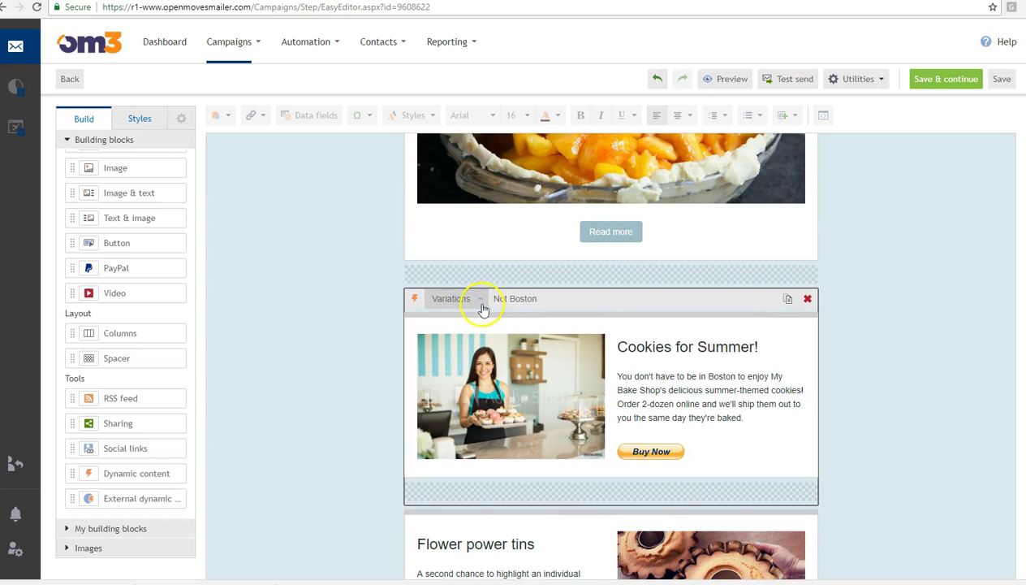
pyautogui.moveTo(94, 499); pyautogui.dragTo(493, 282)
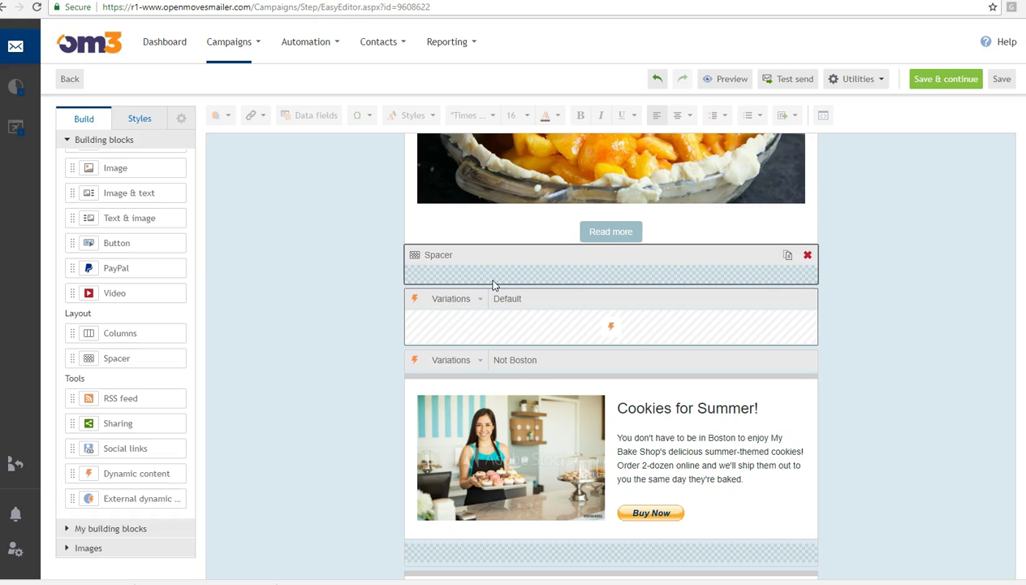
pyautogui.click(808, 305)
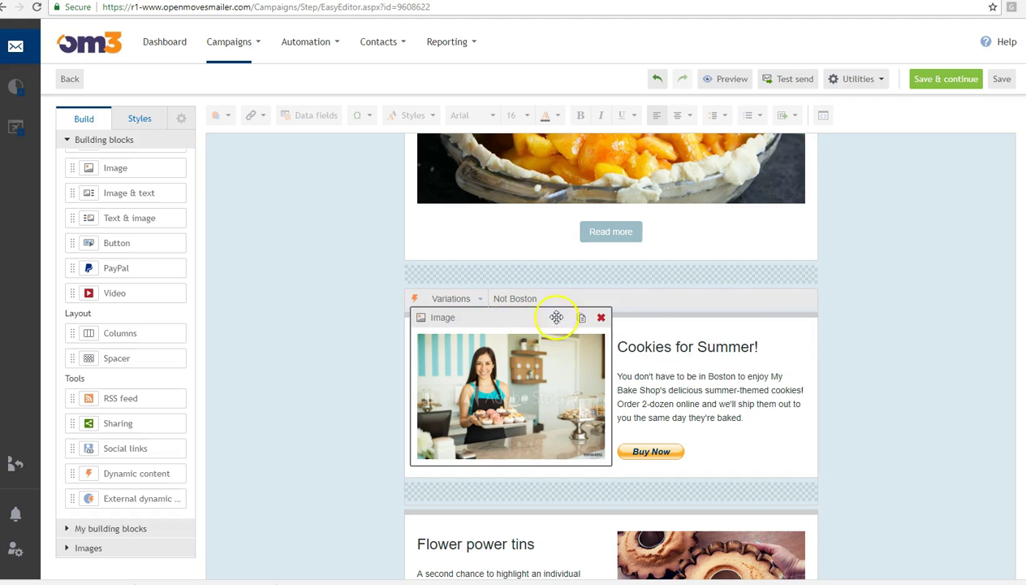
# - Switch the cookies block through its Boston, Not Boston, and empty Default variations
pyautogui.click(479, 300)
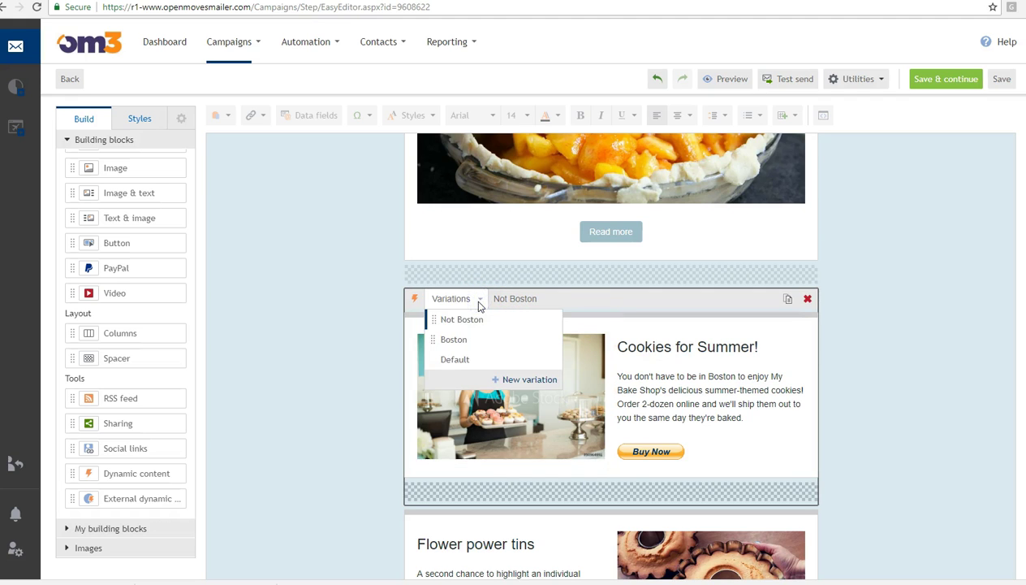
pyautogui.click(453, 341)
pyautogui.click(664, 387)
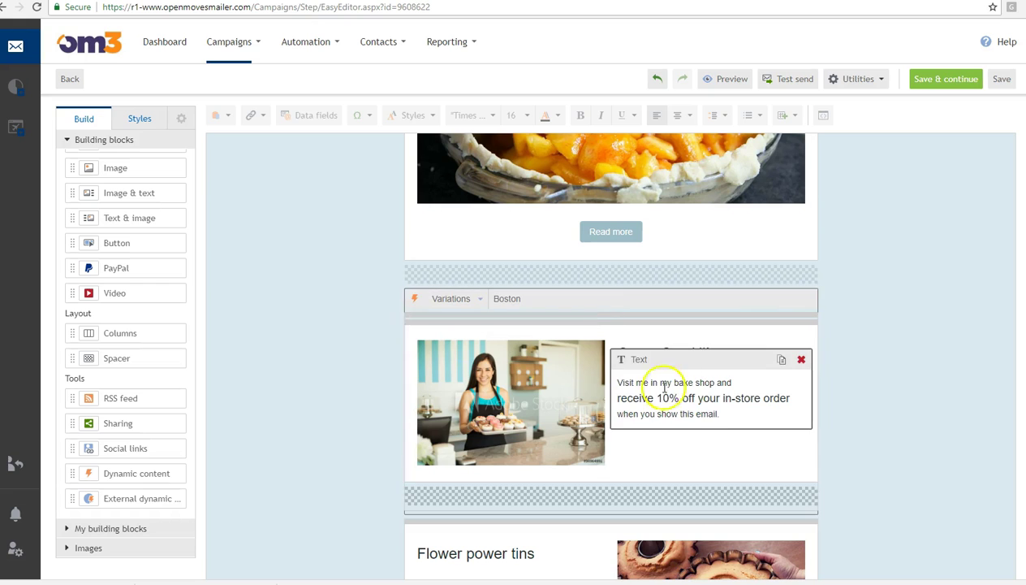
pyautogui.click(942, 428)
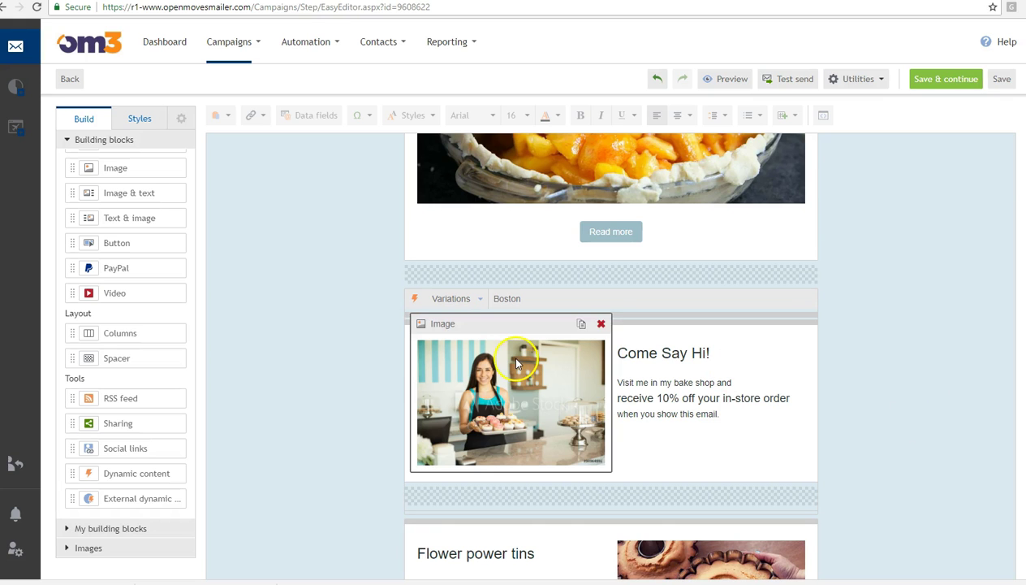
pyautogui.click(477, 299)
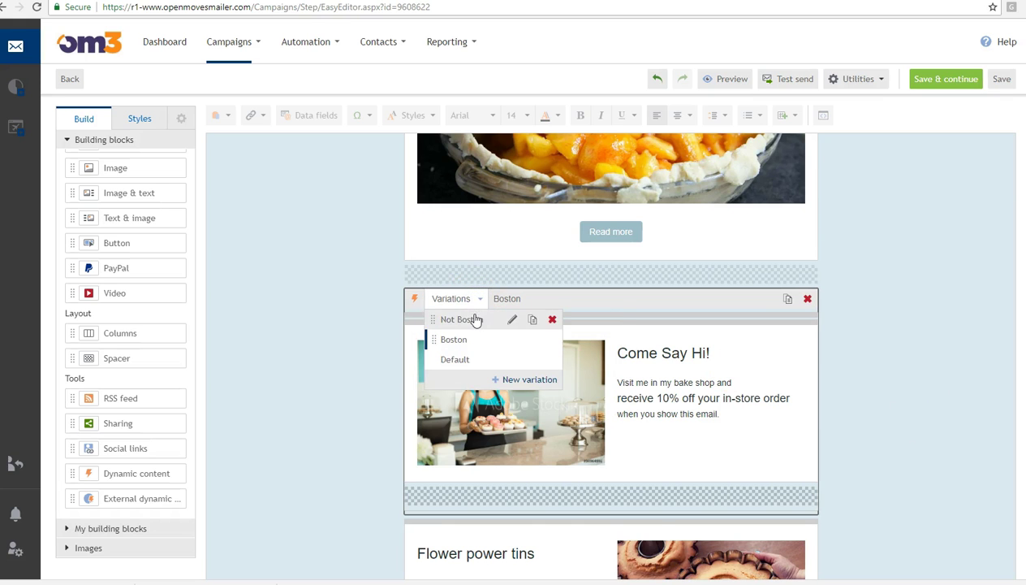
pyautogui.click(475, 318)
pyautogui.click(879, 396)
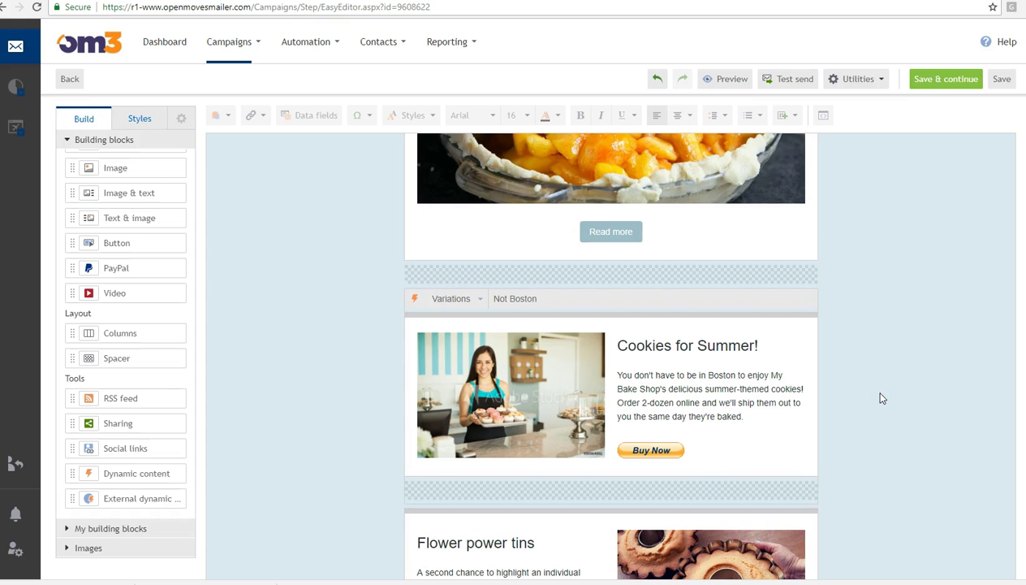
pyautogui.click(482, 301)
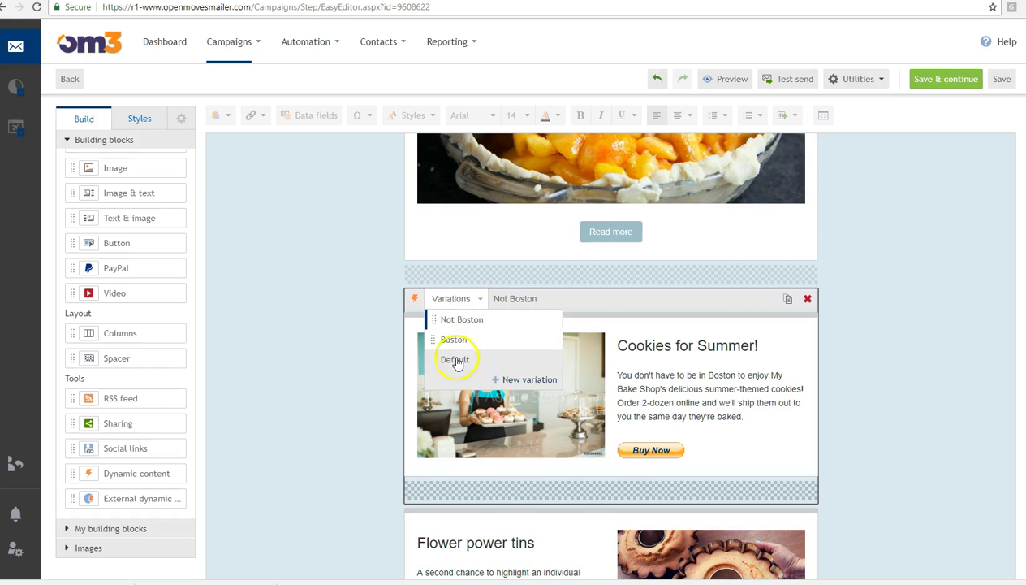
pyautogui.click(456, 359)
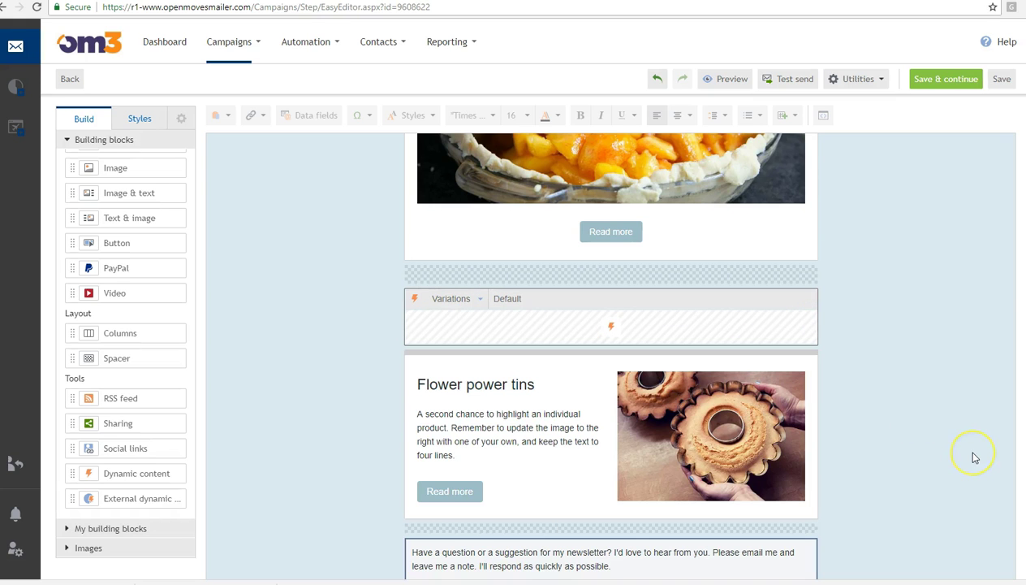
pyautogui.click(792, 350)
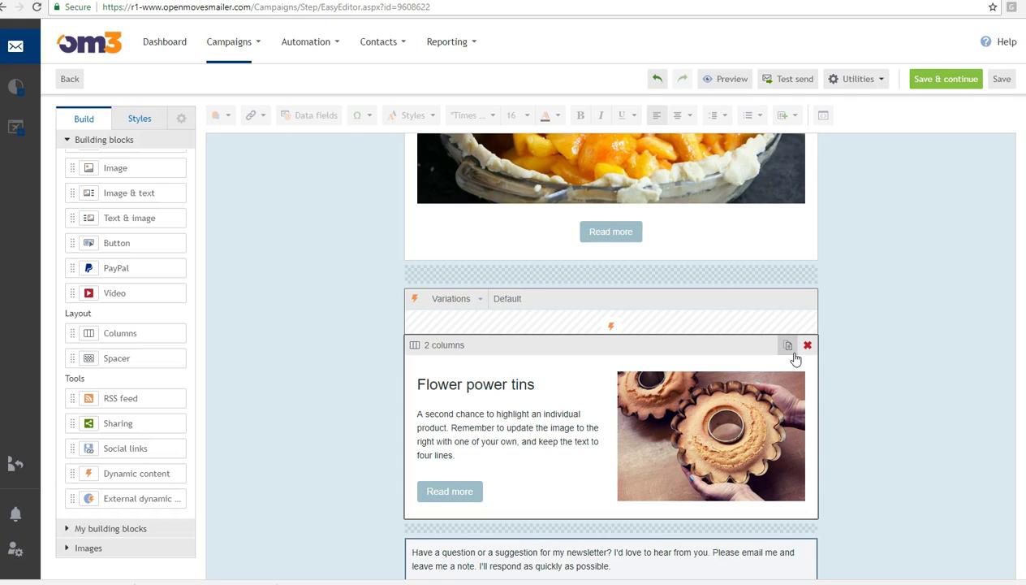
pyautogui.click(478, 301)
pyautogui.click(519, 380)
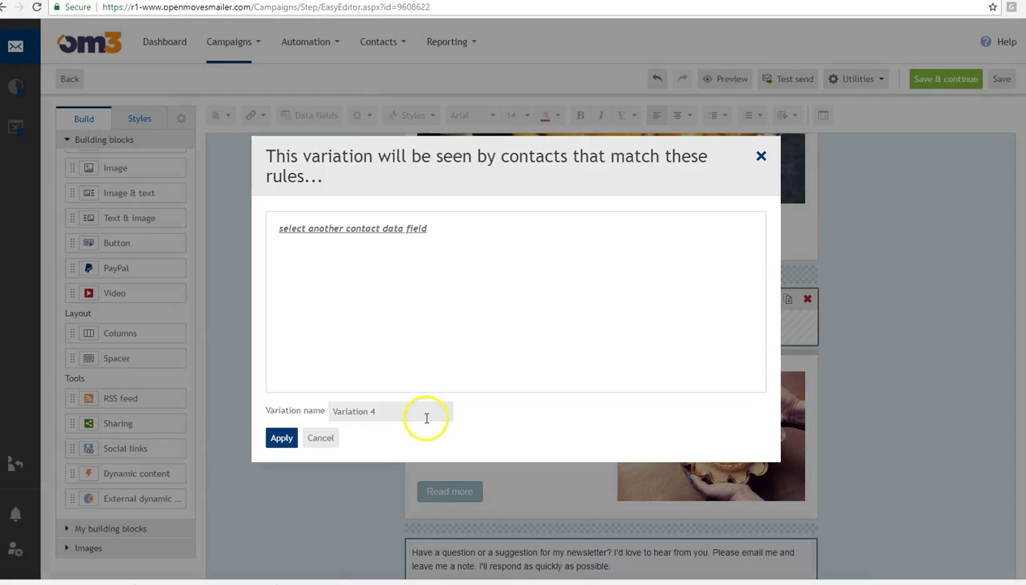
pyautogui.click(426, 418)
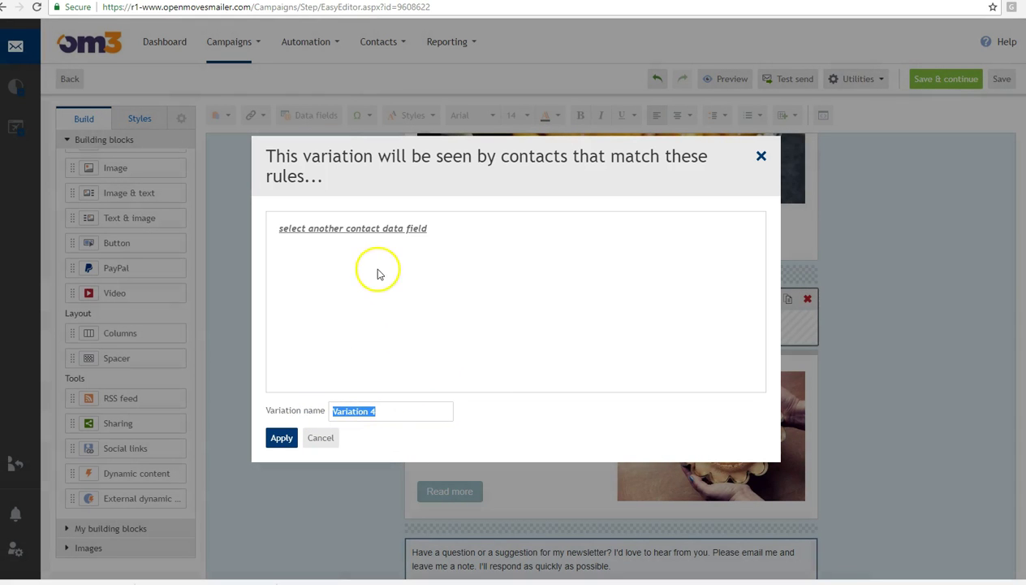
pyautogui.click(371, 229)
pyautogui.click(651, 202)
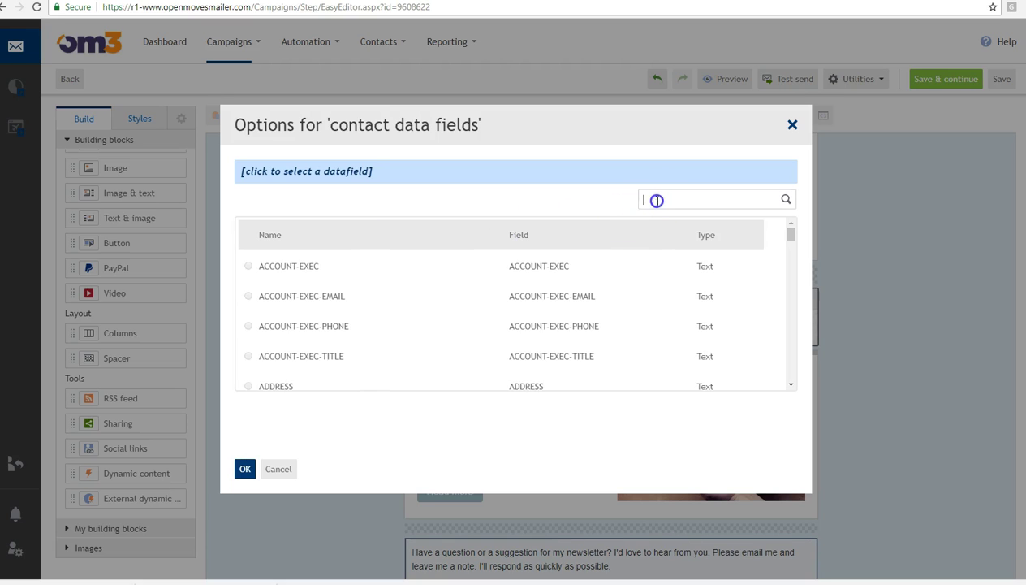
pyautogui.write('city')
pyautogui.click(566, 262)
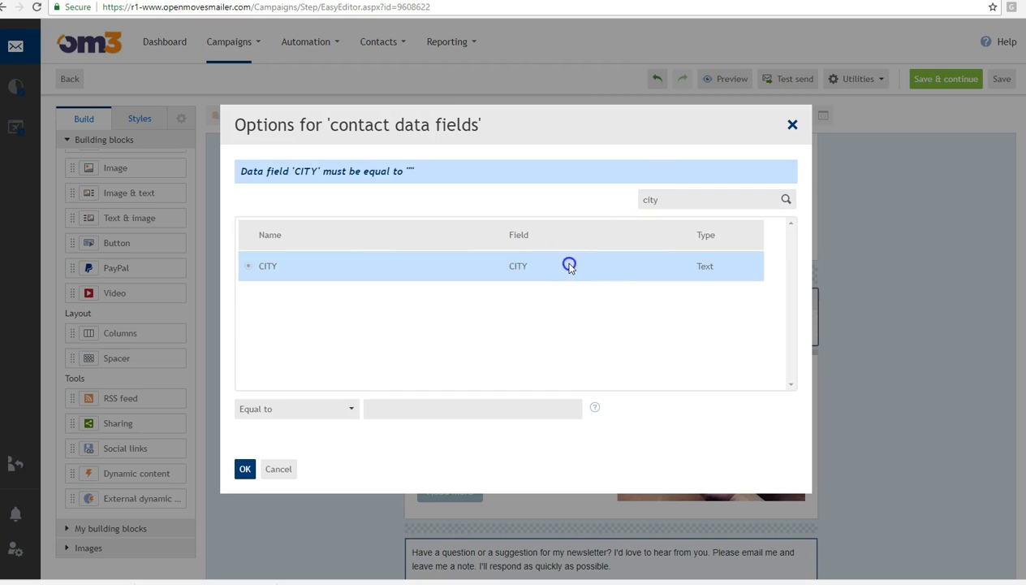
pyautogui.click(387, 406)
pyautogui.write('Boston')
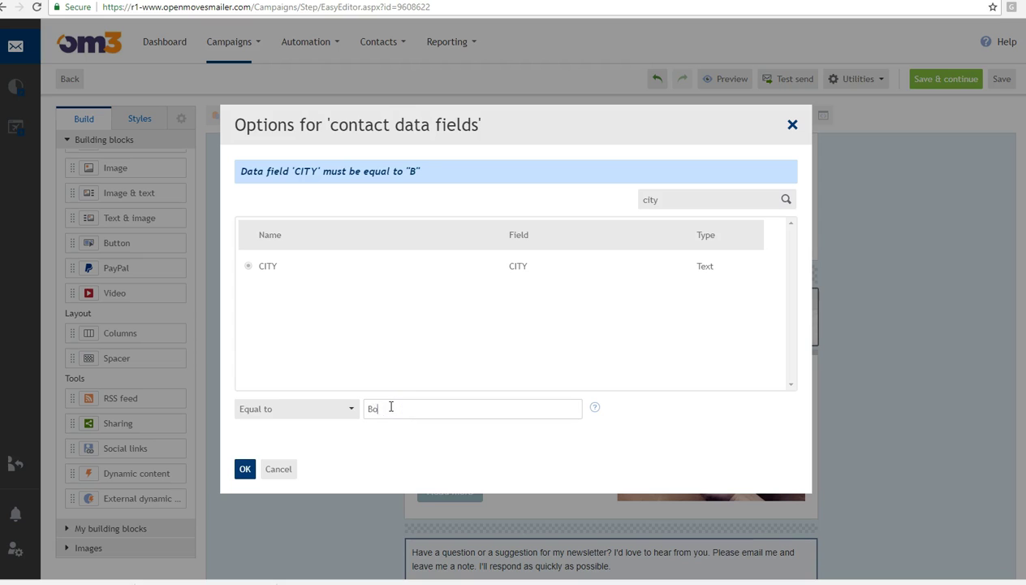
pyautogui.click(327, 410)
pyautogui.click(305, 444)
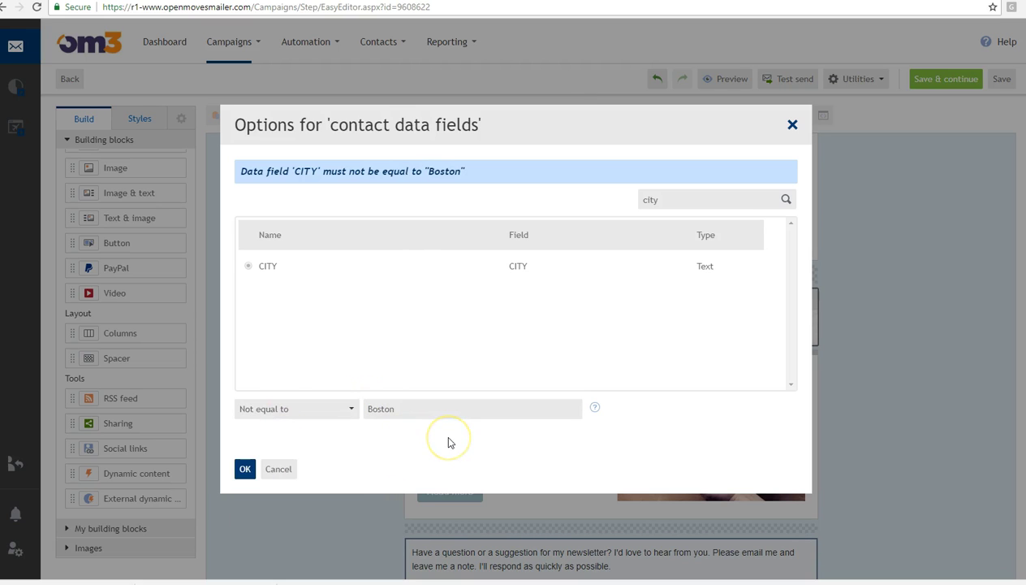
pyautogui.click(288, 473)
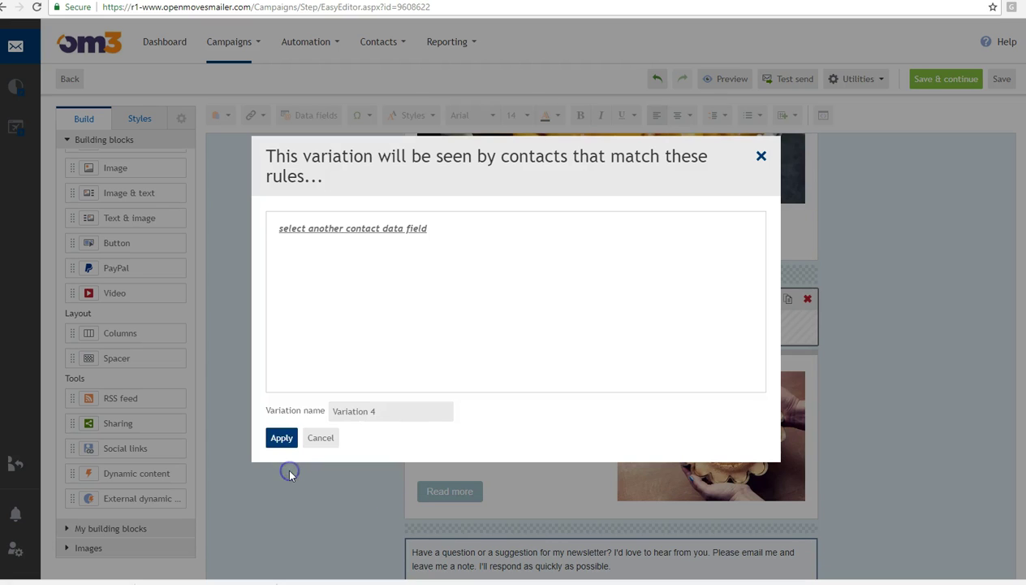
pyautogui.click(320, 438)
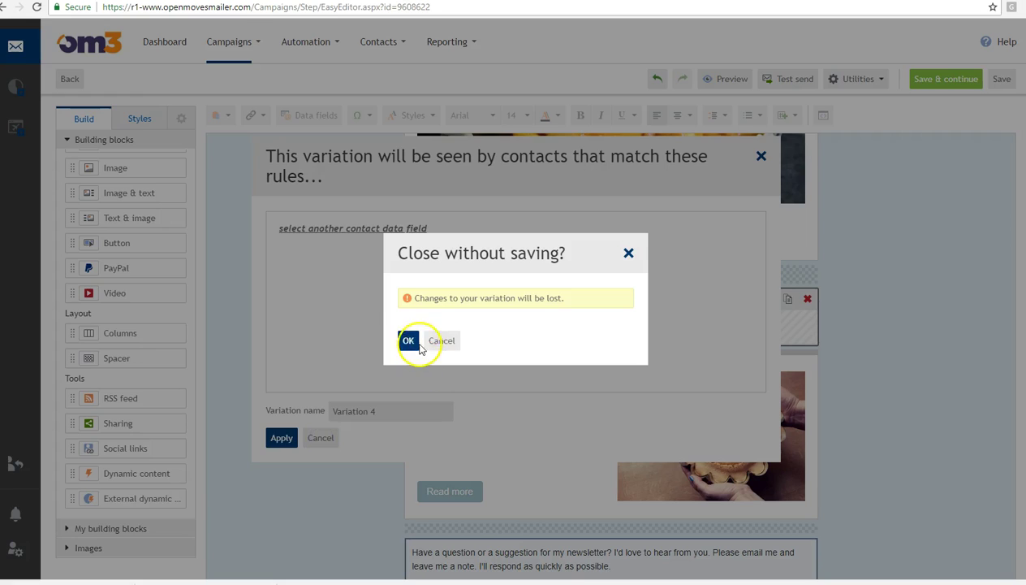
pyautogui.click(410, 342)
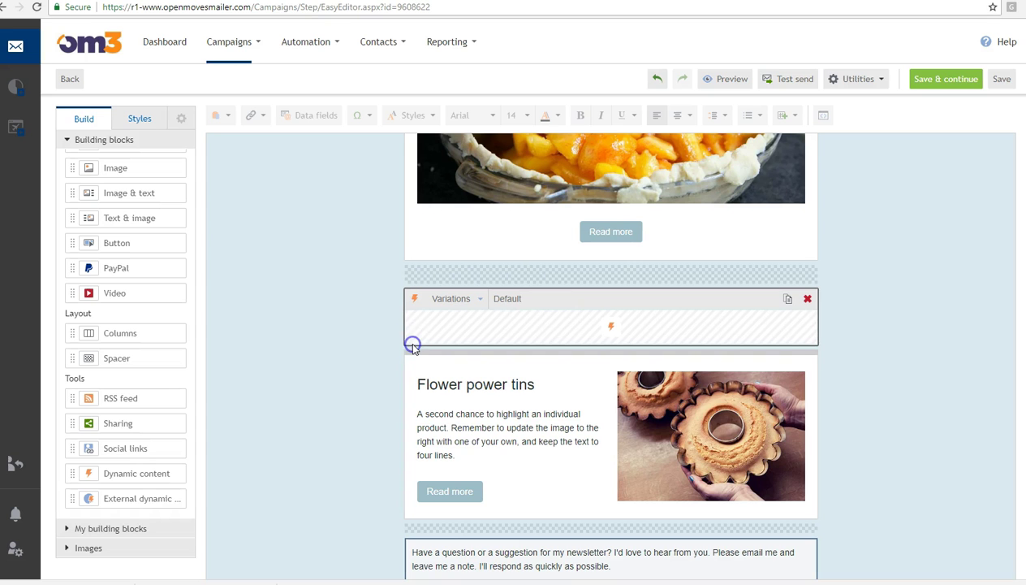
pyautogui.click(478, 299)
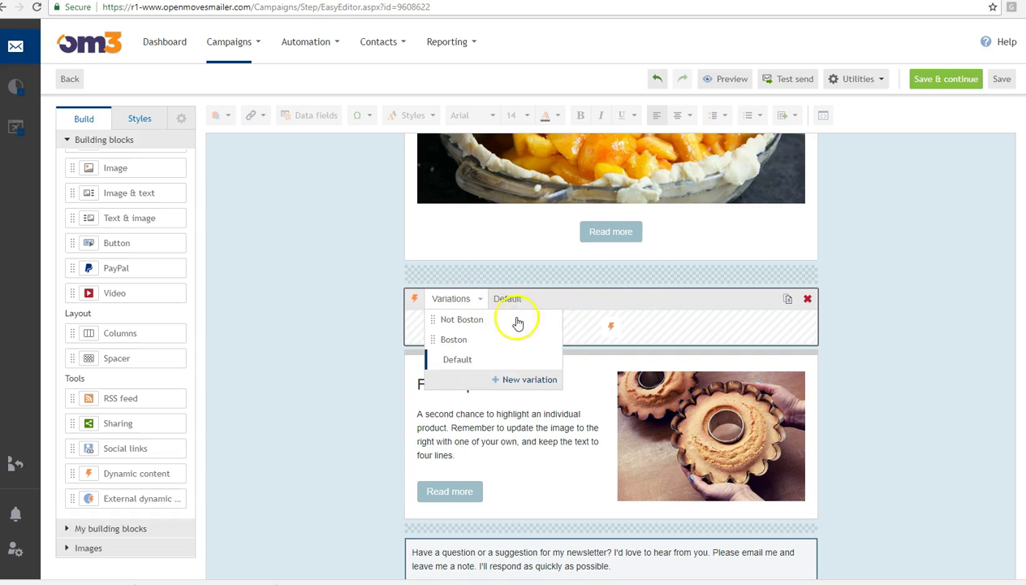
# - Display the Boston 'Come Say Hi!' cookies variation, then save the campaign and preview it
pyautogui.click(456, 339)
pyautogui.click(1007, 445)
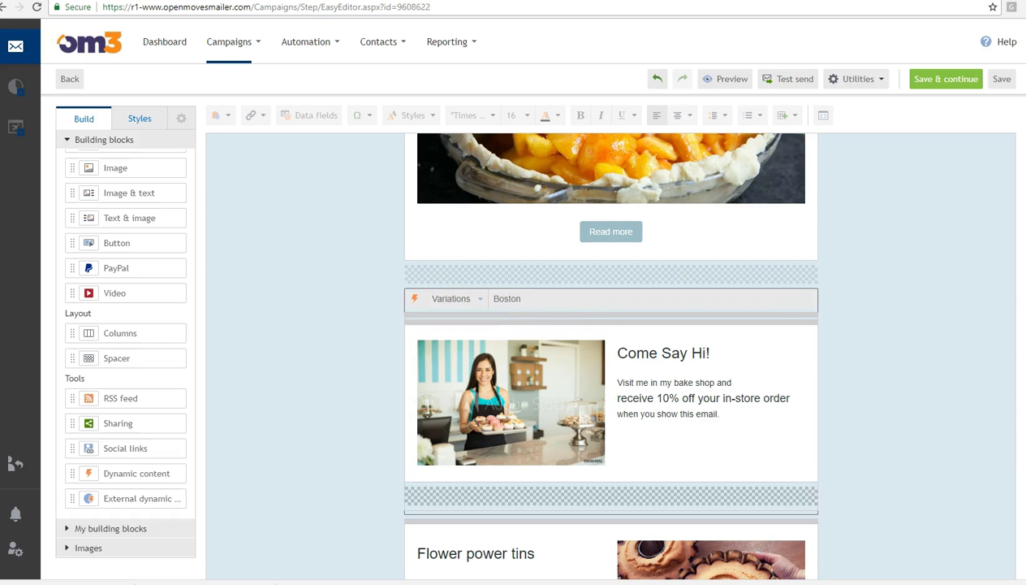
pyautogui.scroll(-4, 946, 454)
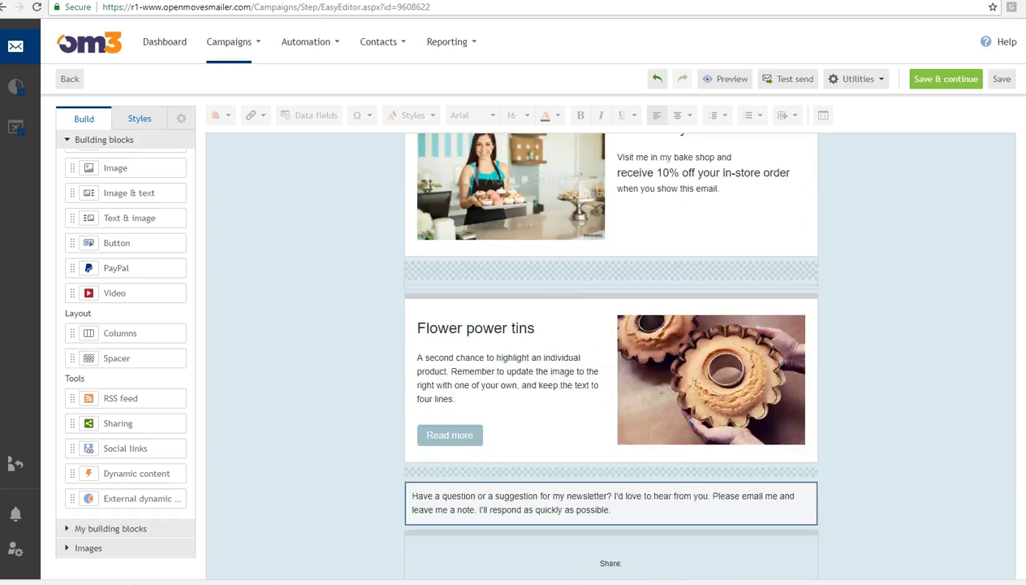
pyautogui.scroll(4, 946, 455)
pyautogui.scroll(15, 610, 357)
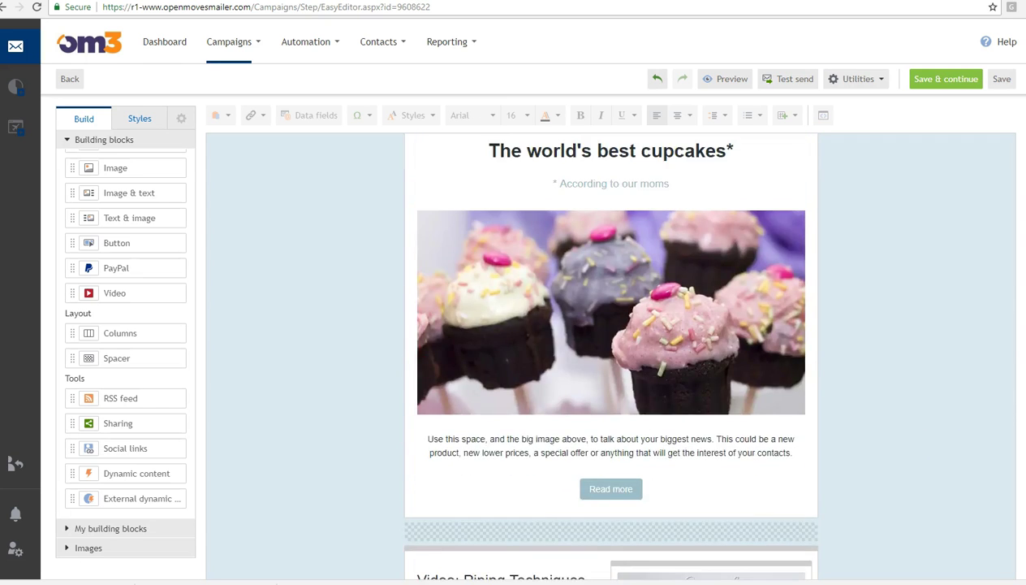
pyautogui.click(711, 154)
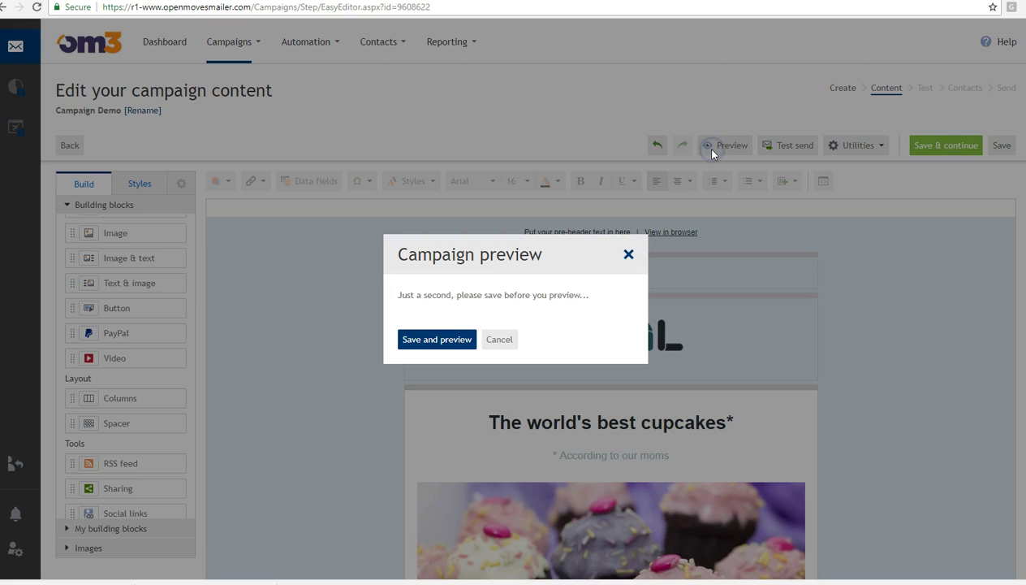
pyautogui.click(435, 337)
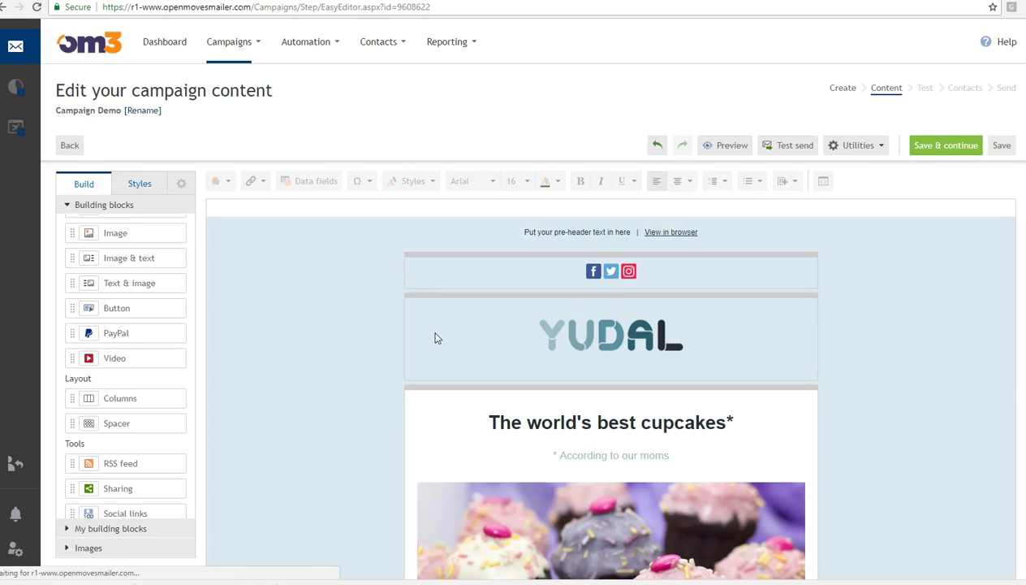
# - Preview the newsletter as a contact found by e-mail search, showing the Boston 'Come Say Hi!' 10% offer
pyautogui.click(724, 147)
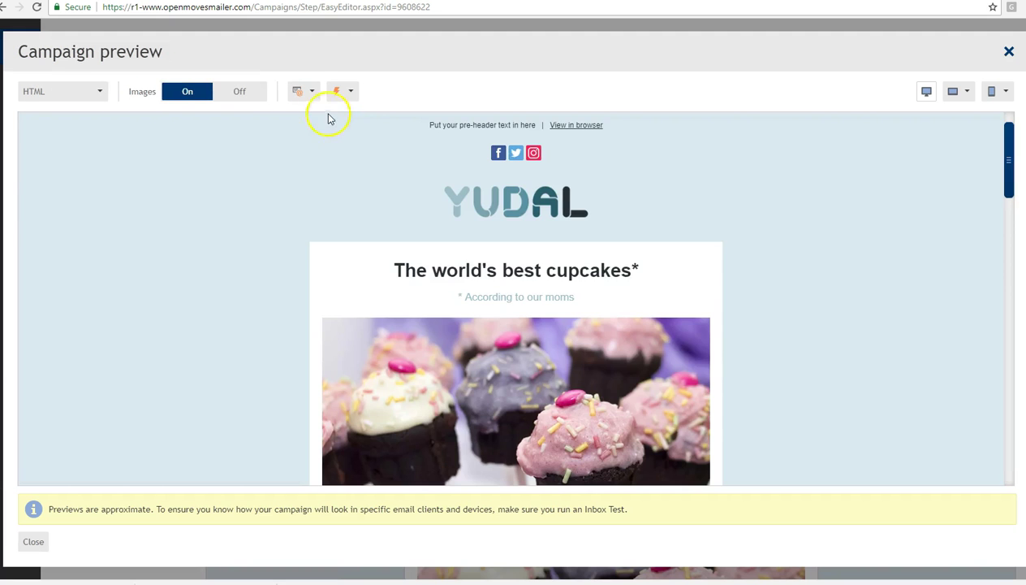
pyautogui.click(306, 92)
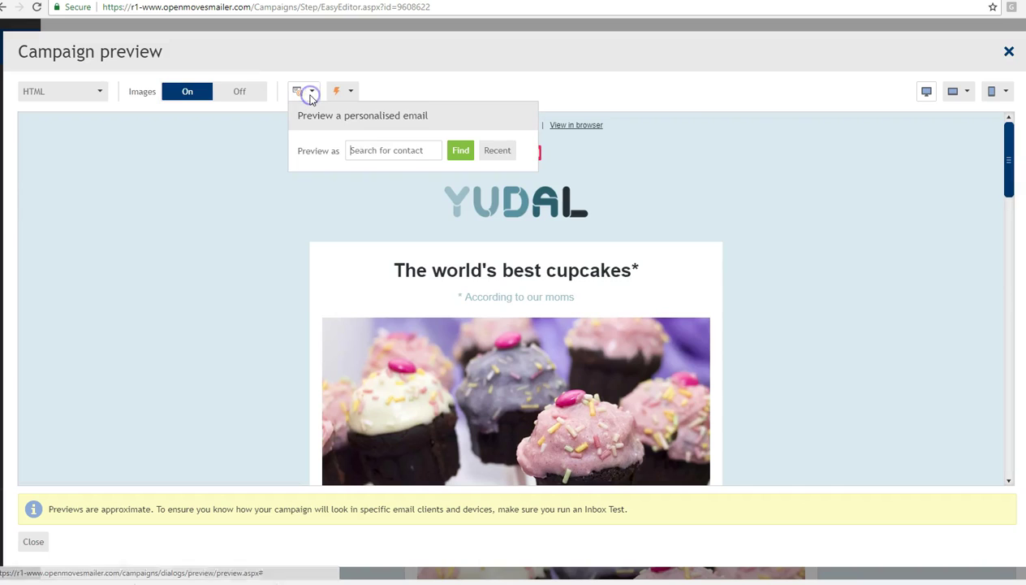
pyautogui.click(366, 151)
pyautogui.click(460, 151)
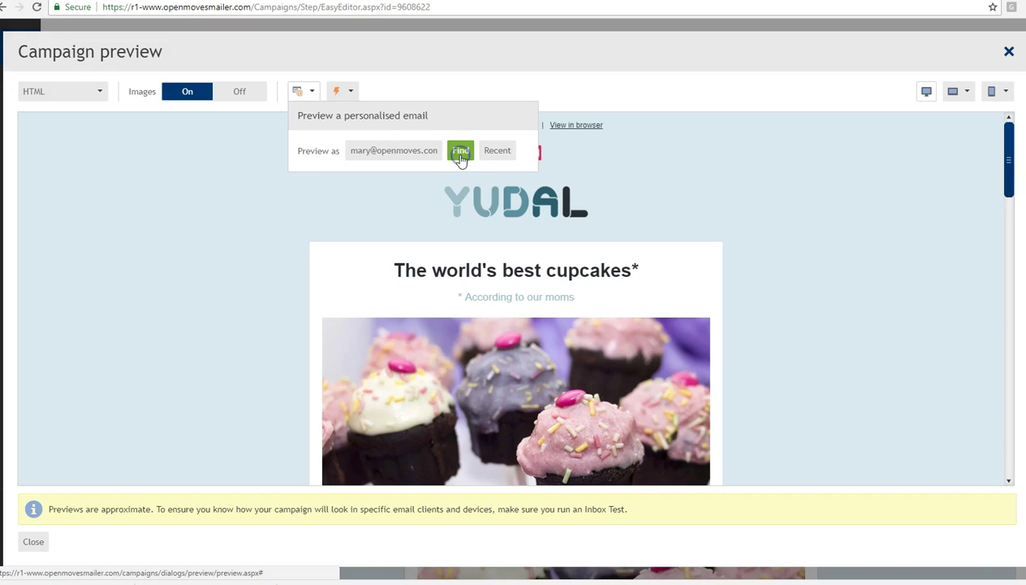
pyautogui.click(653, 218)
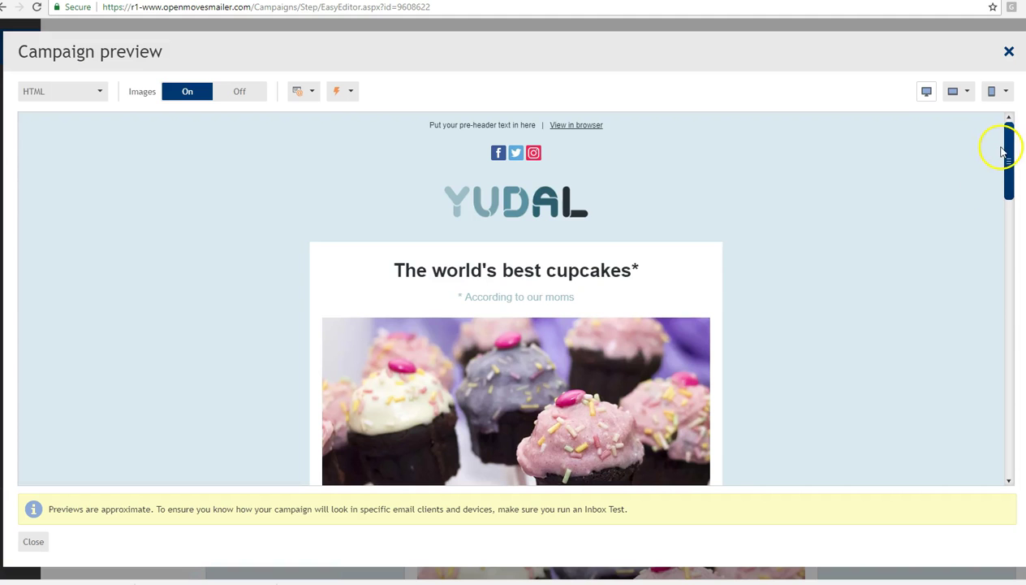
pyautogui.moveTo(1005, 153); pyautogui.dragTo(1014, 398)
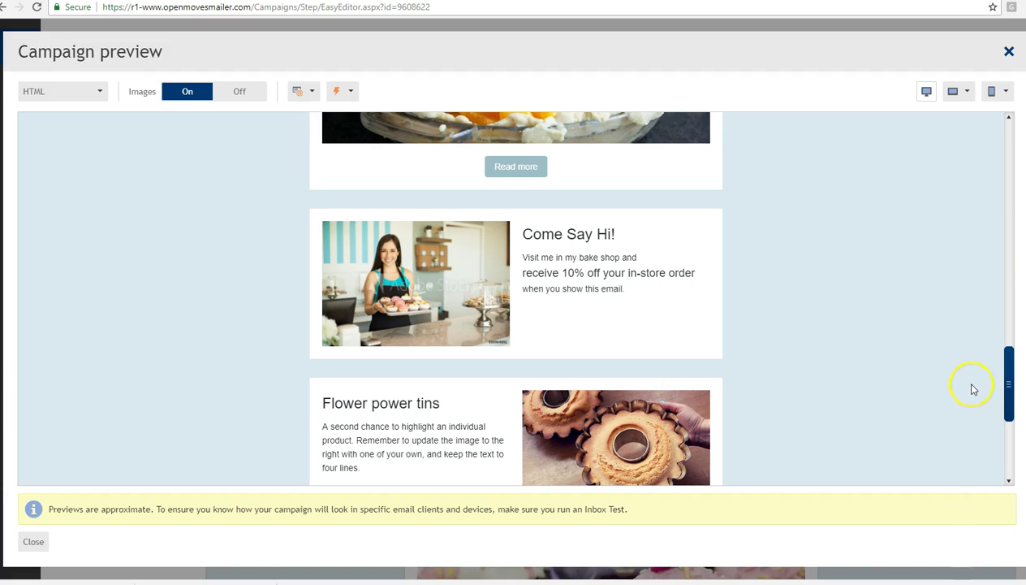
pyautogui.moveTo(1009, 378); pyautogui.dragTo(1012, 155)
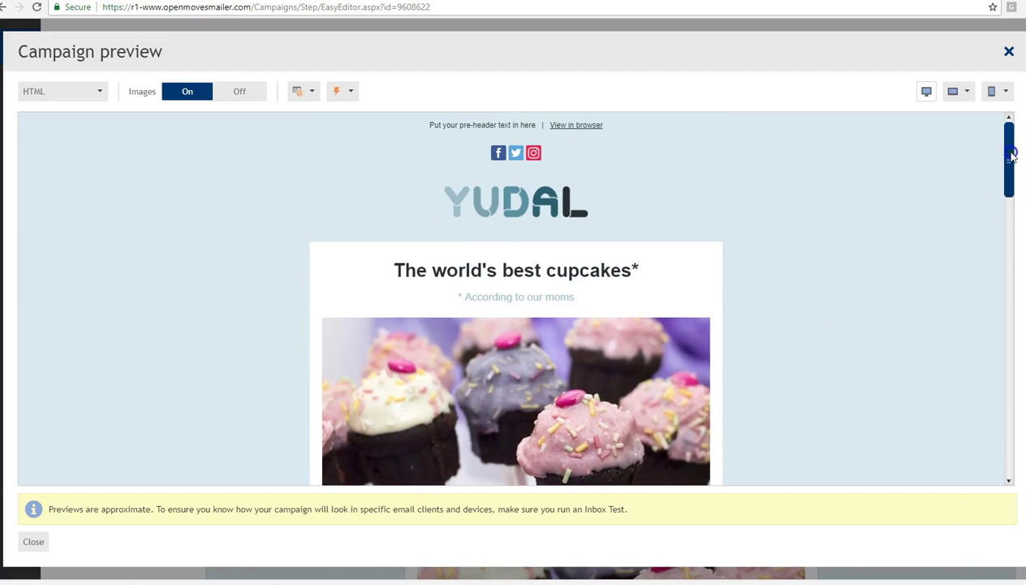
# - Preview the Not Boston 'Cookies for Summer!' variation with its Buy Now button, then close the preview
pyautogui.click(344, 91)
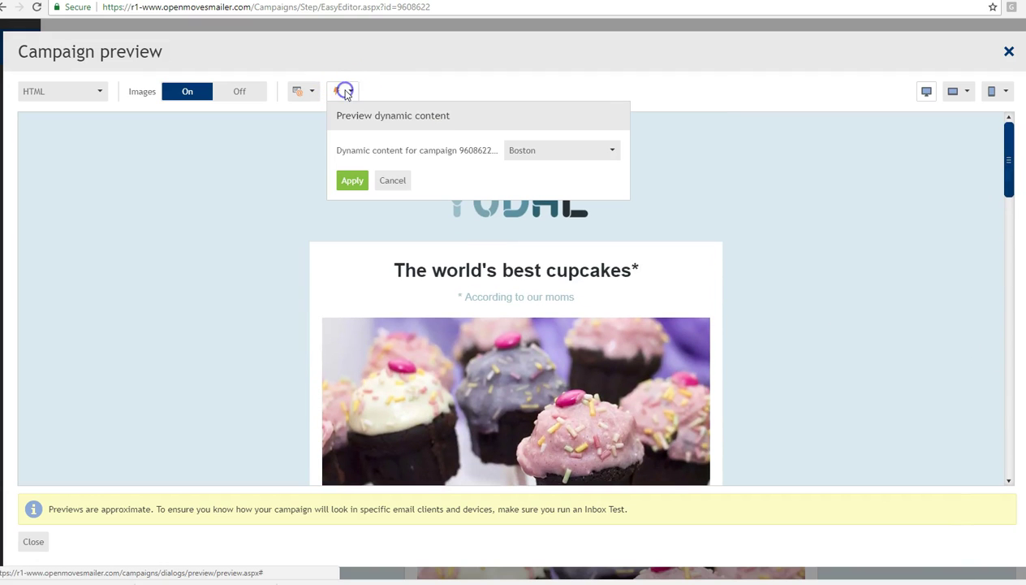
pyautogui.click(518, 151)
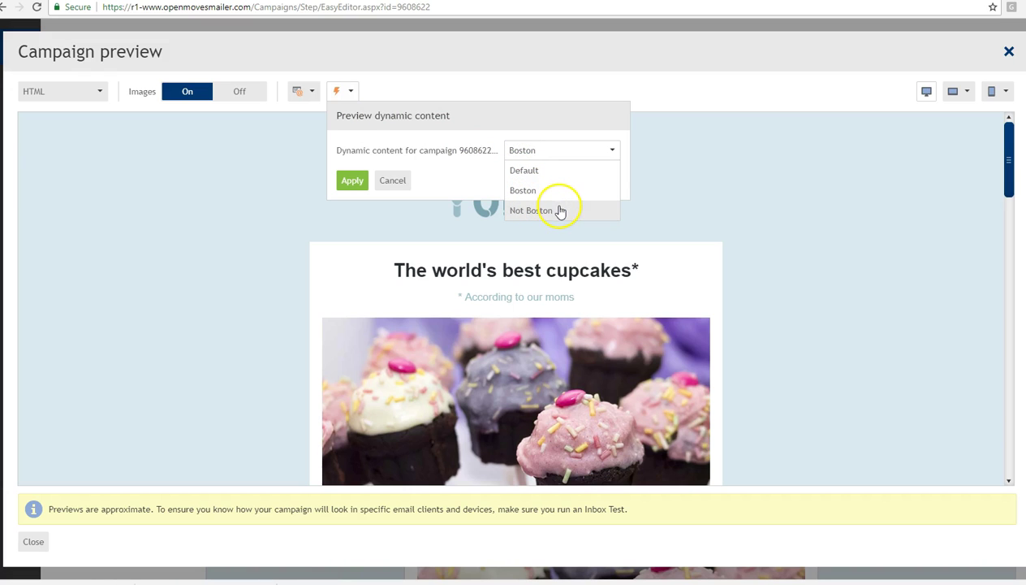
pyautogui.click(560, 210)
pyautogui.click(354, 185)
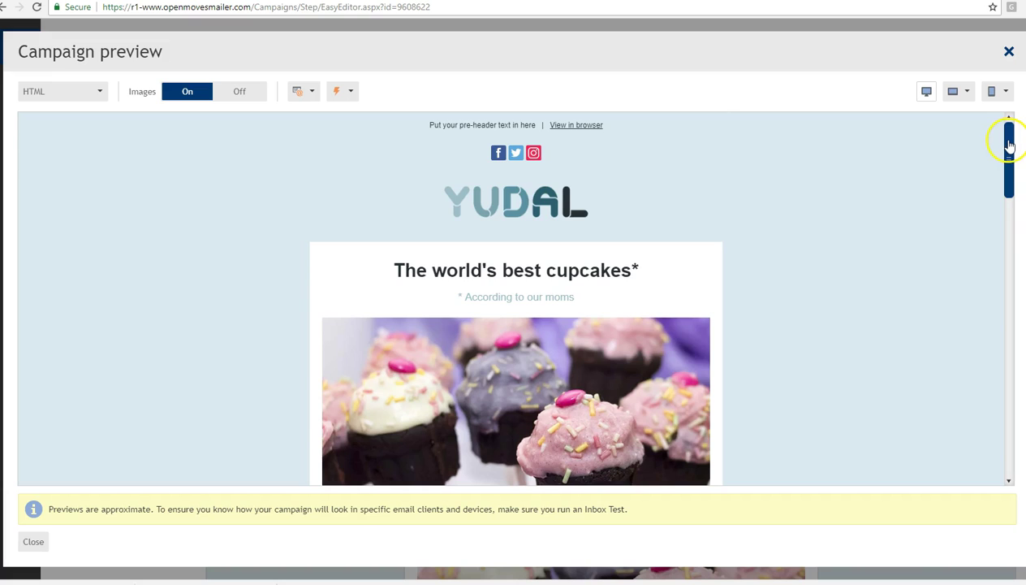
pyautogui.moveTo(1009, 144); pyautogui.dragTo(1019, 396)
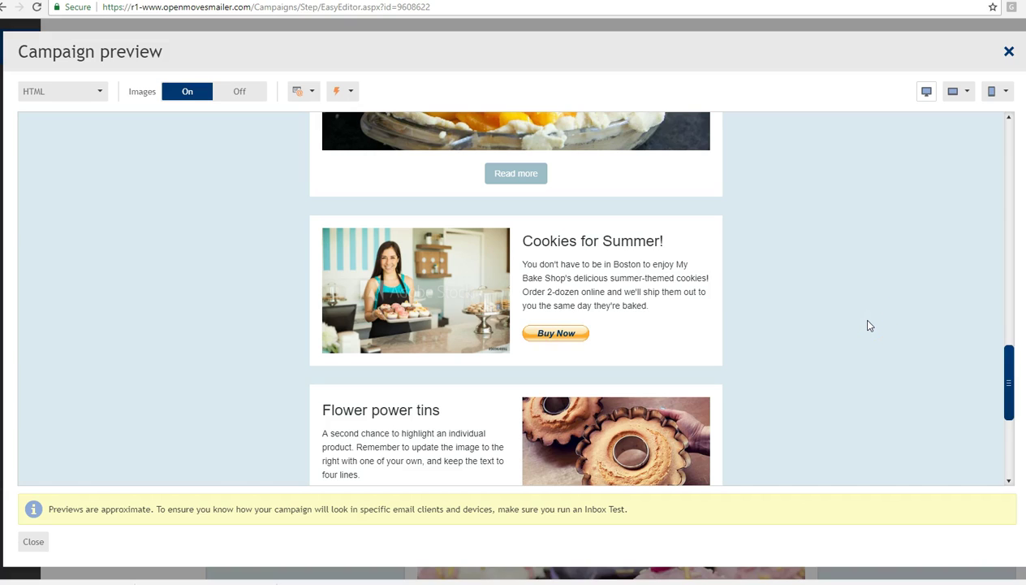
pyautogui.click(1009, 51)
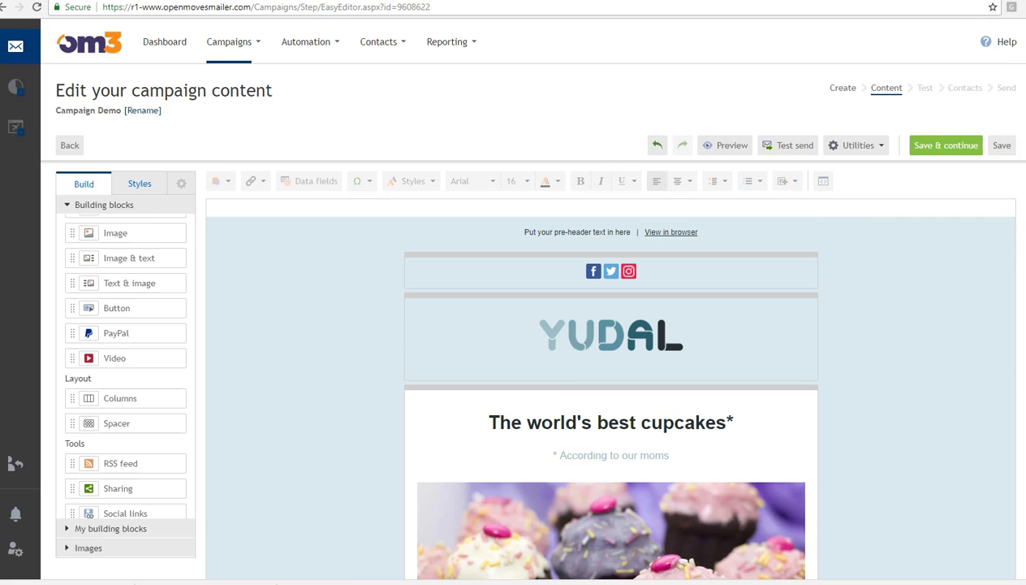
# - Place an empty External dynamic content block above the Boston 'Come Say Hi!' variations block
pyautogui.scroll(-15, 611, 365)
pyautogui.scroll(-5, 610, 366)
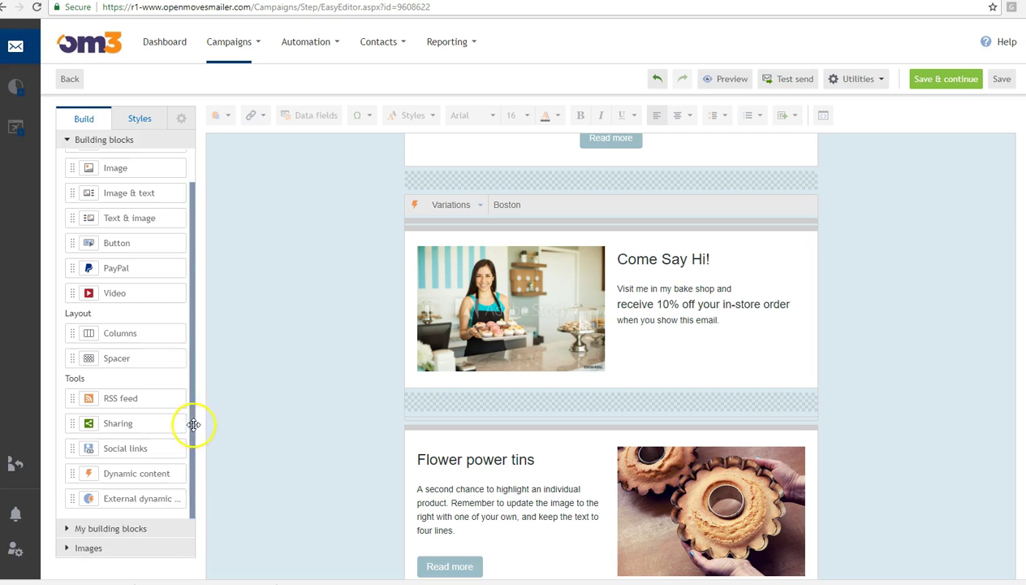
pyautogui.moveTo(131, 497); pyautogui.dragTo(529, 188)
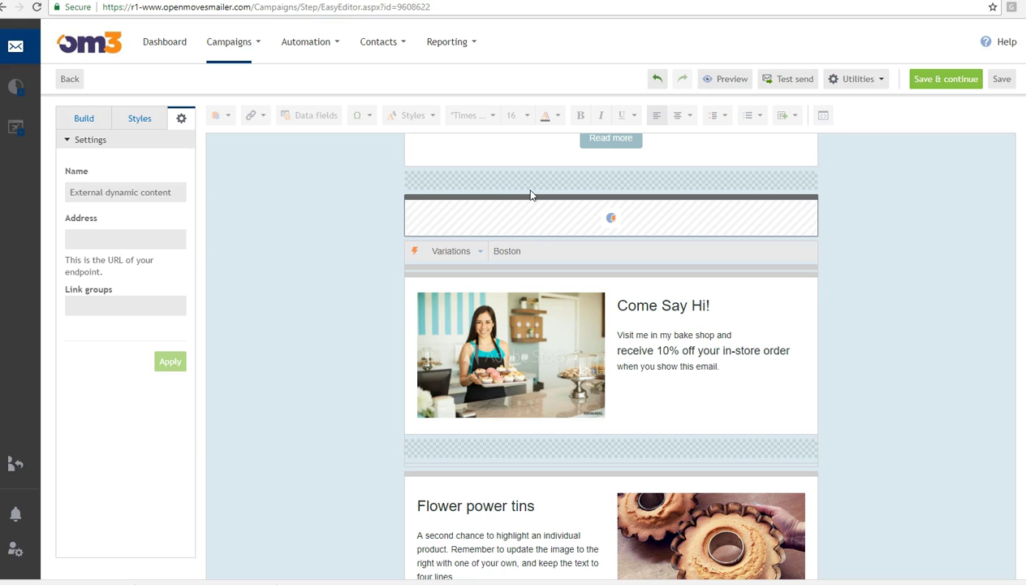
pyautogui.click(104, 237)
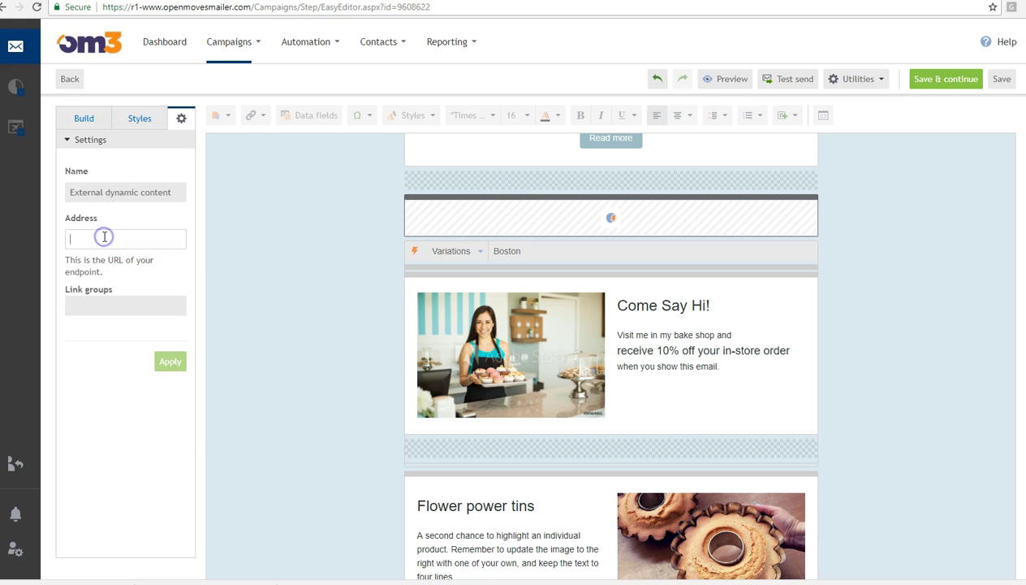
pyautogui.click(103, 302)
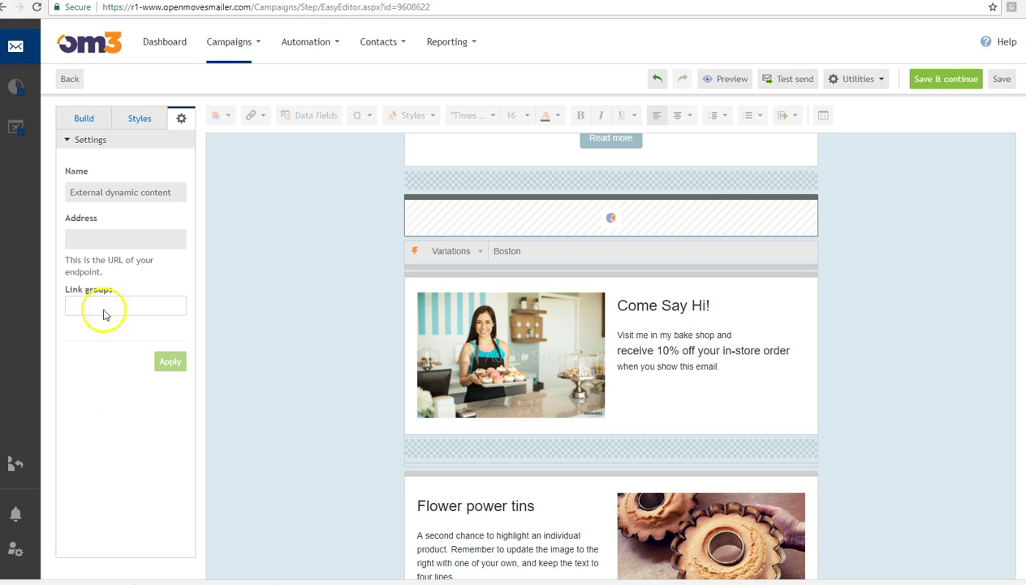
pyautogui.click(84, 119)
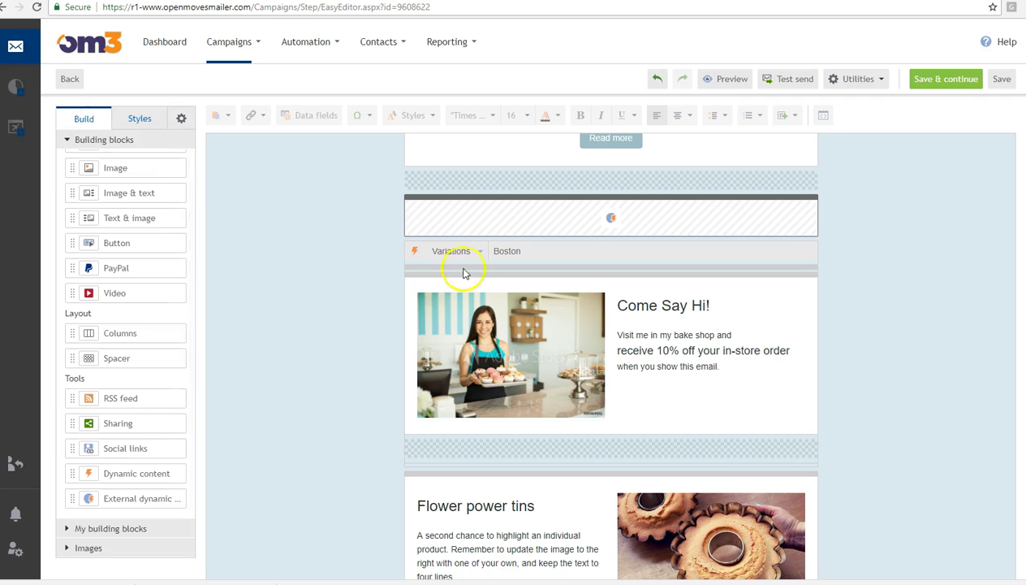
# - Delete the External dynamic content block and expand My building blocks
pyautogui.click(806, 195)
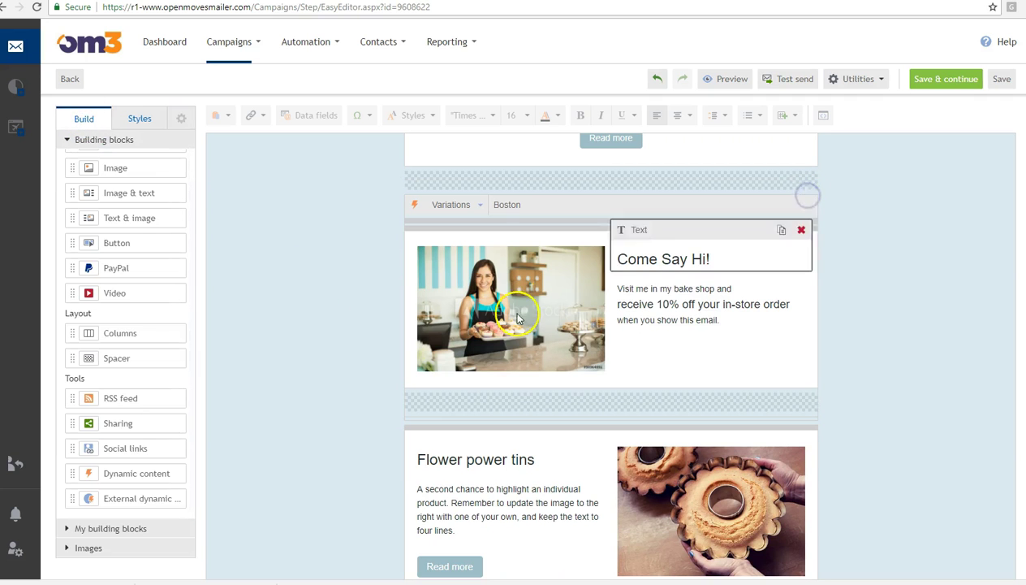
pyautogui.click(113, 528)
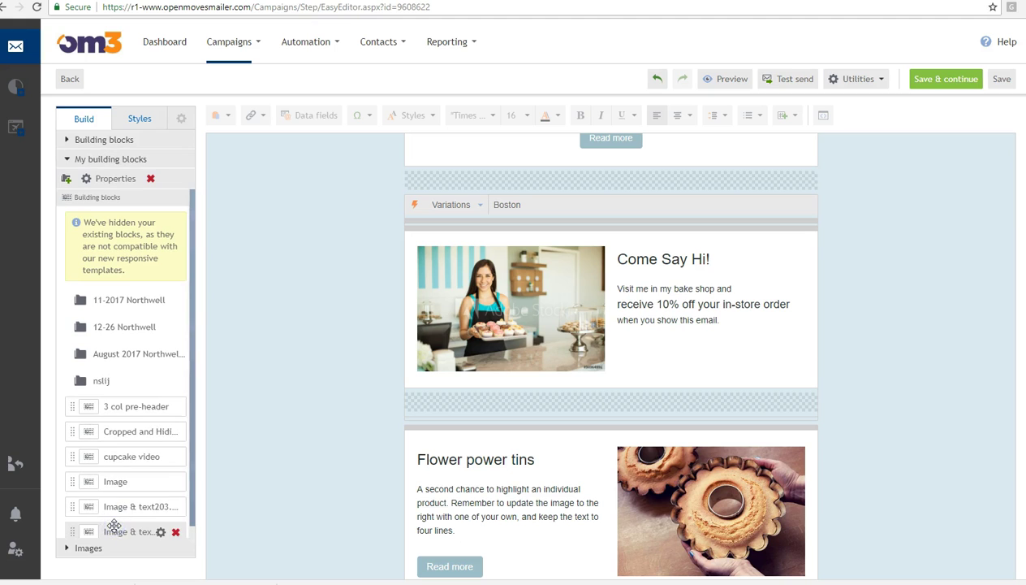
pyautogui.click(88, 138)
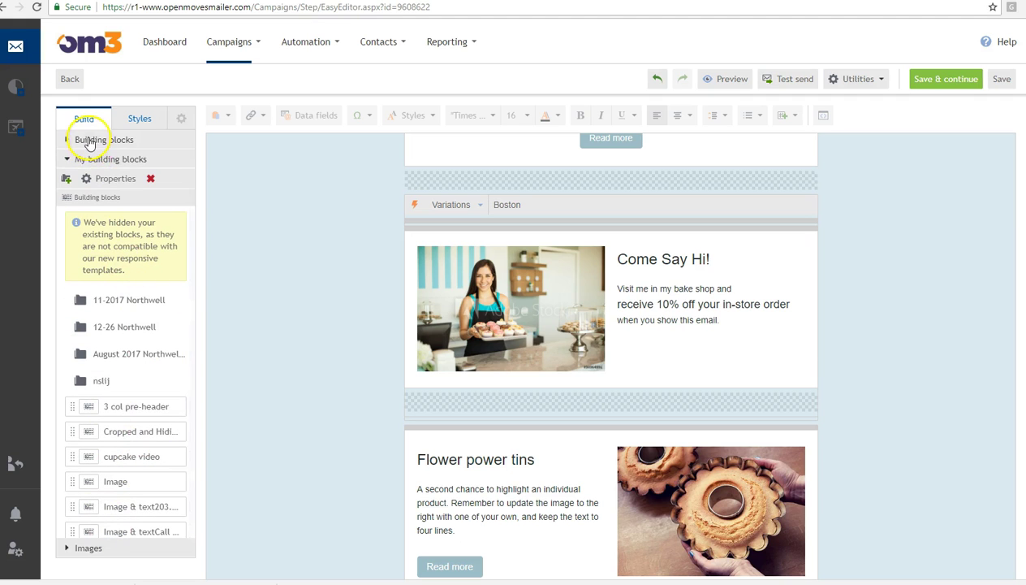
pyautogui.click(121, 529)
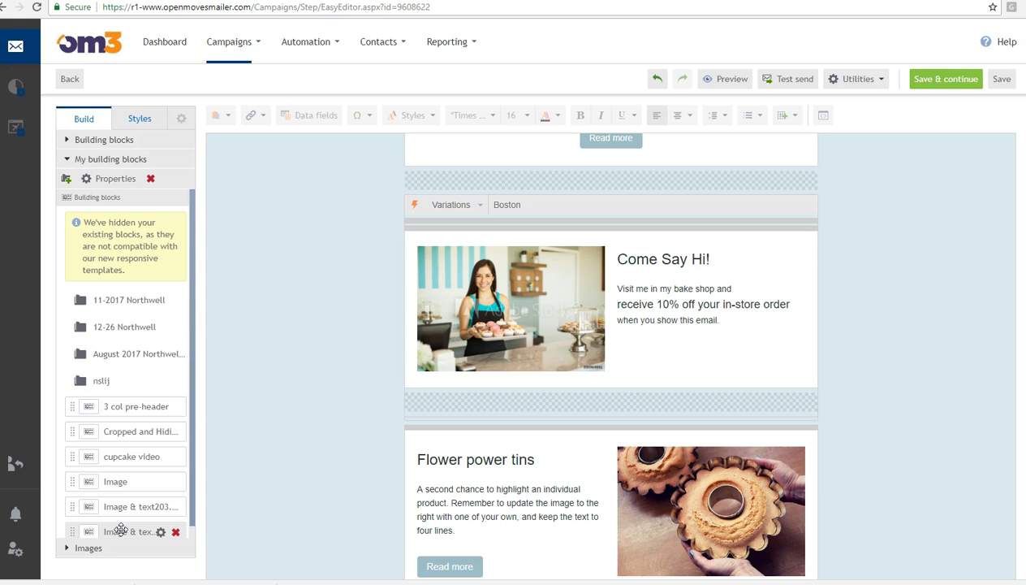
# - Save the Boston 'Come Say Hi!' variations block as reusable block 'DC - Boston Offer'
pyautogui.moveTo(193, 323); pyautogui.dragTo(183, 179)
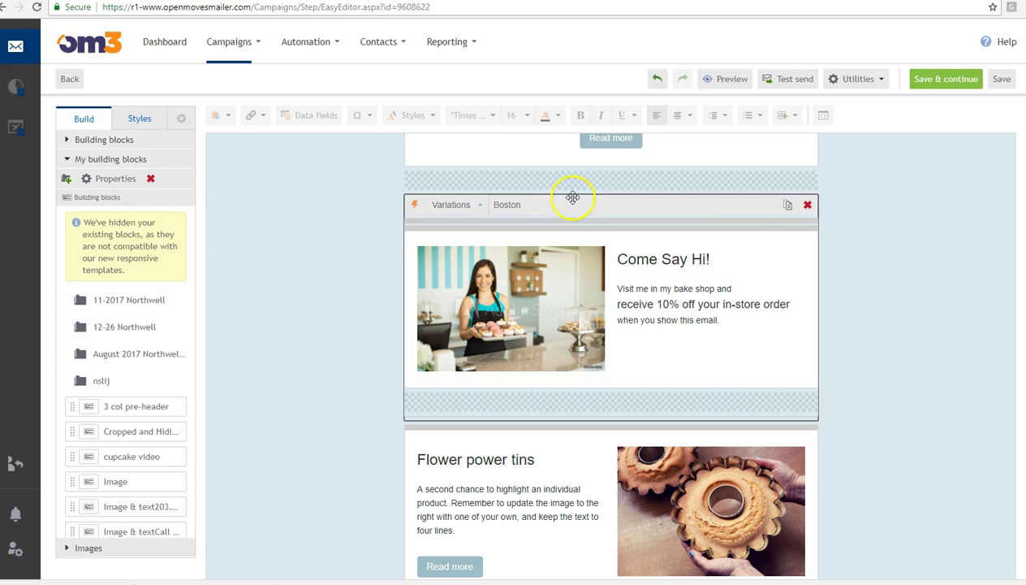
pyautogui.moveTo(573, 198); pyautogui.dragTo(121, 219)
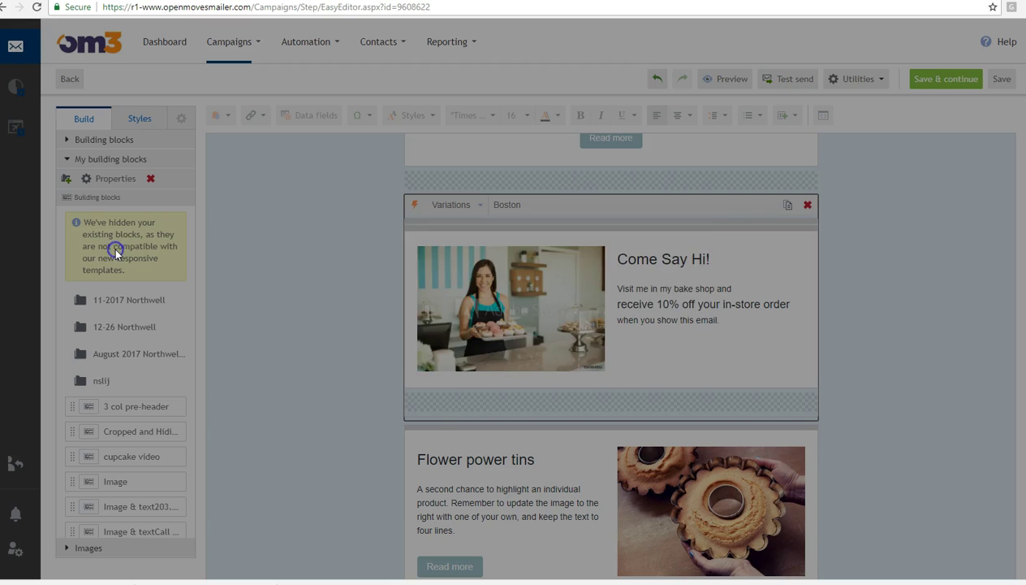
pyautogui.moveTo(614, 291); pyautogui.dragTo(406, 305)
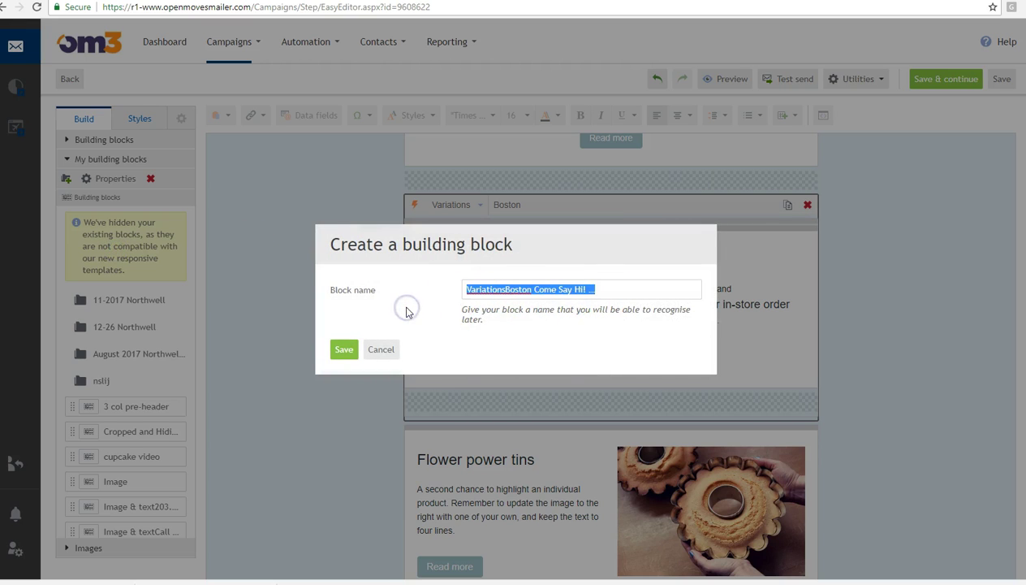
pyautogui.write('DC - Boston Offer')
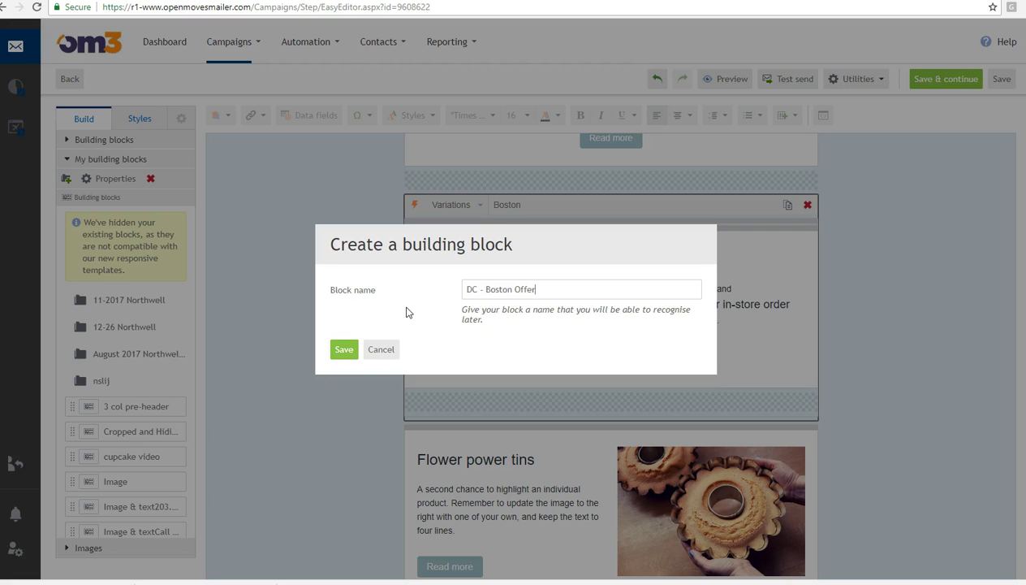
pyautogui.click(344, 349)
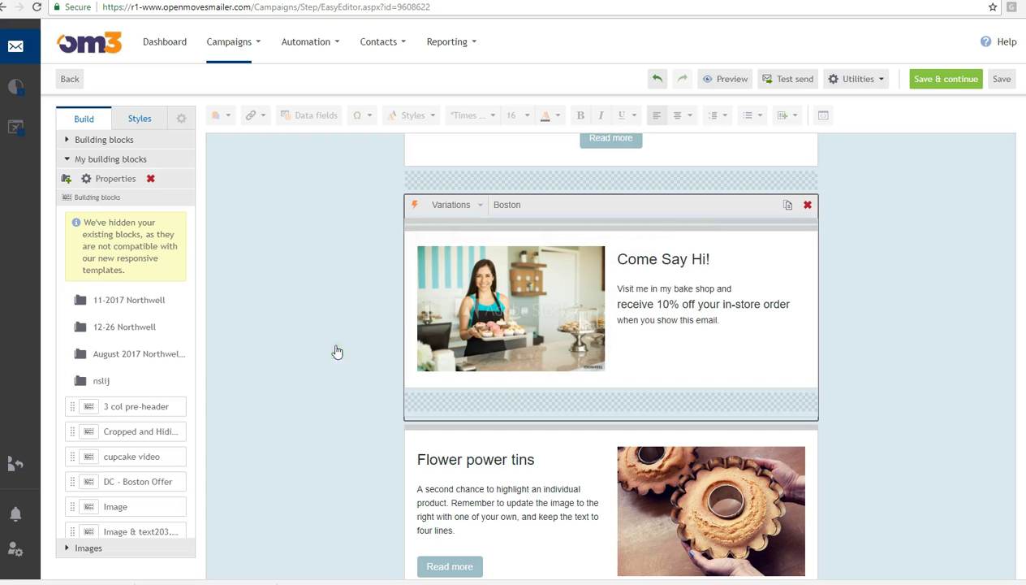
pyautogui.moveTo(195, 259); pyautogui.dragTo(197, 380)
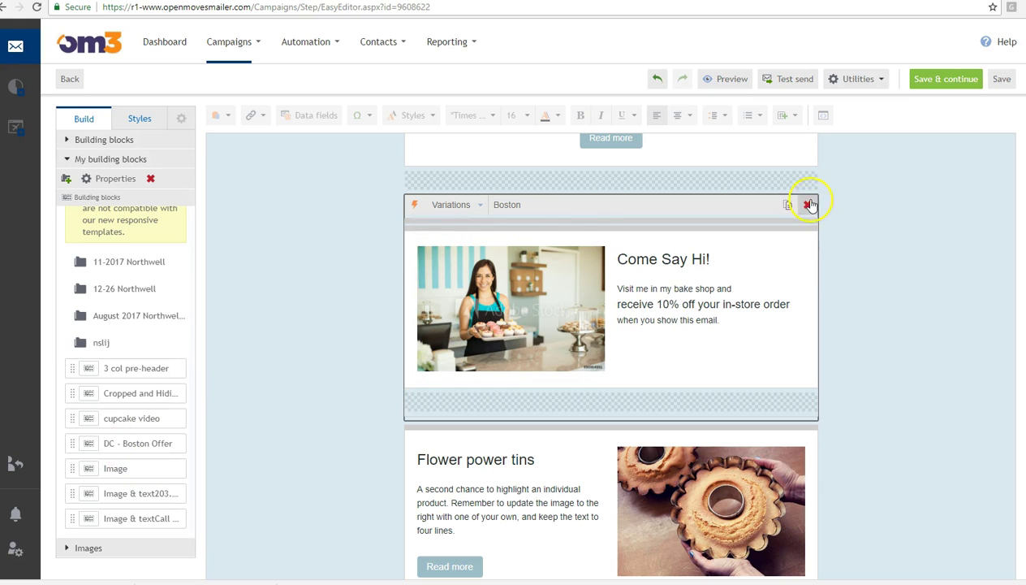
# - Swap the original variations block for saved 'DC - Boston Offer' above Flower power tins, showing its Boston variation
pyautogui.click(808, 207)
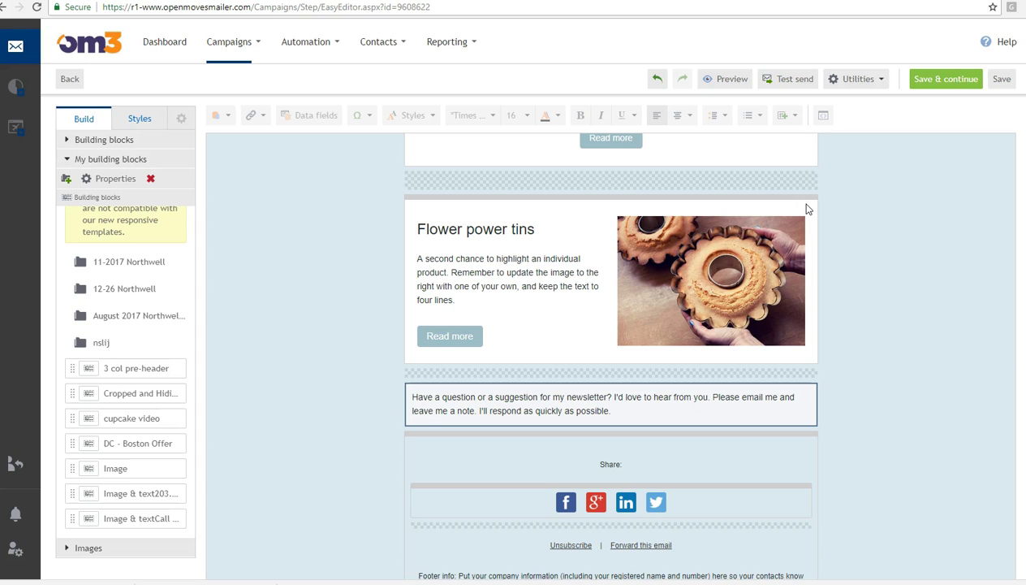
pyautogui.moveTo(110, 443)
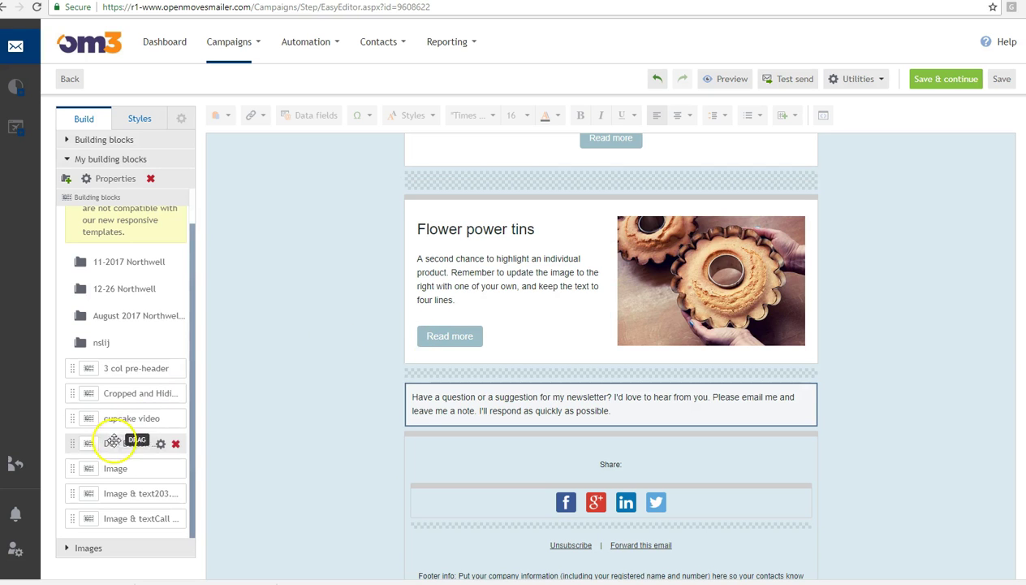
pyautogui.moveTo(109, 443); pyautogui.dragTo(507, 199)
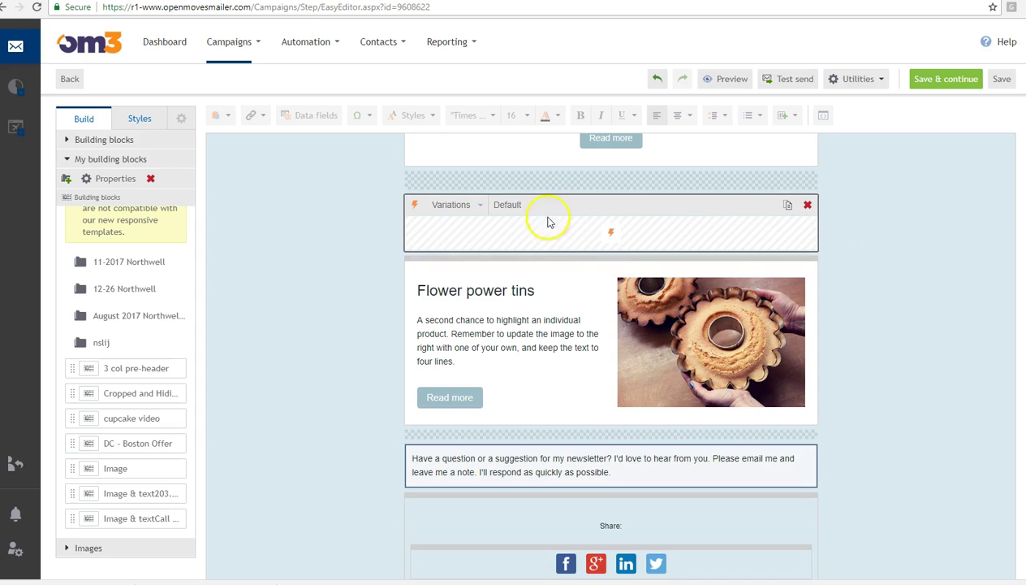
pyautogui.click(477, 205)
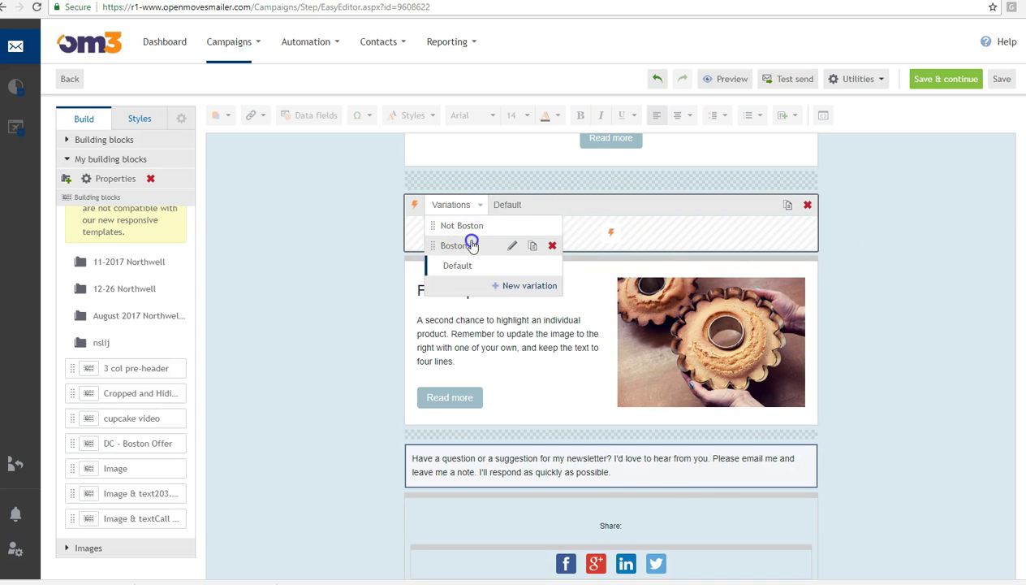
pyautogui.click(472, 245)
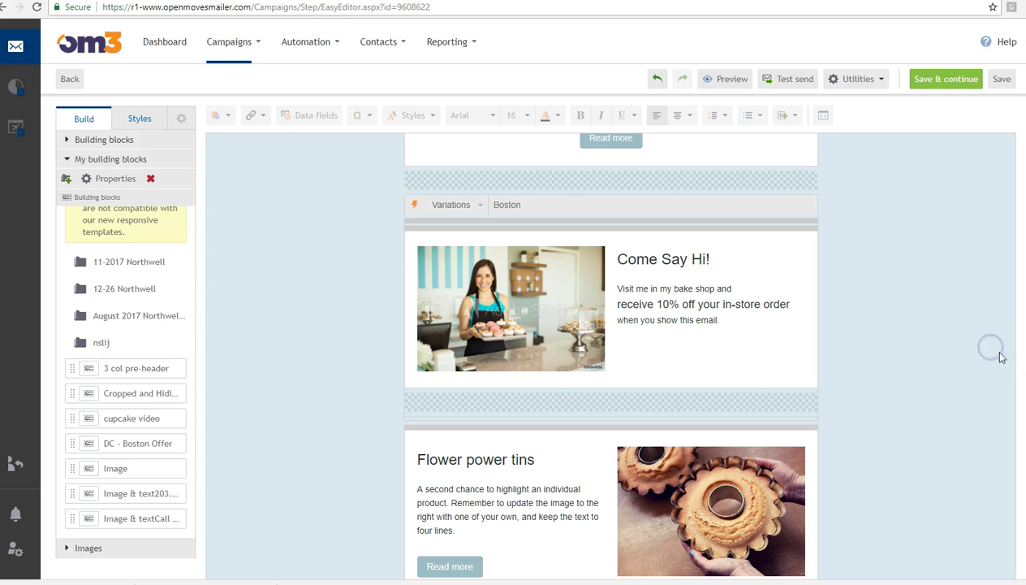
pyautogui.scroll(-4, 611, 357)
pyautogui.scroll(6, 610, 358)
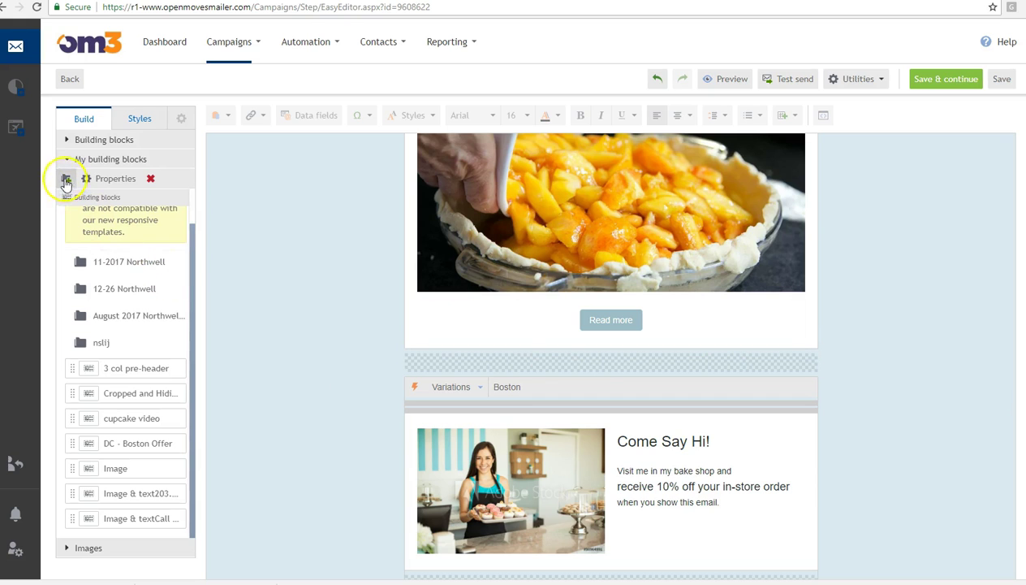
# - Expand Images in the Build panel to show the campaign's image library
pyautogui.click(110, 186)
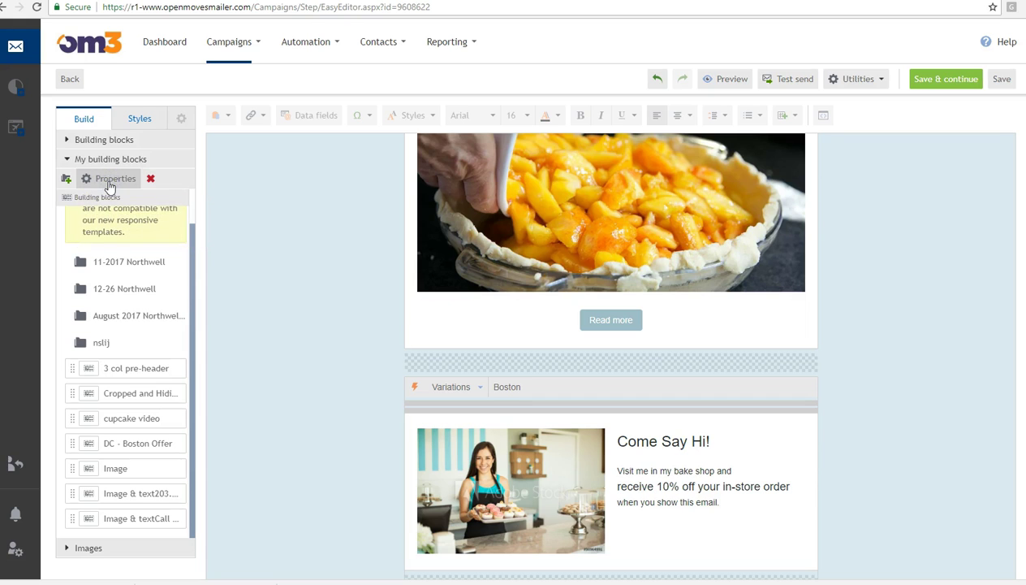
pyautogui.click(111, 344)
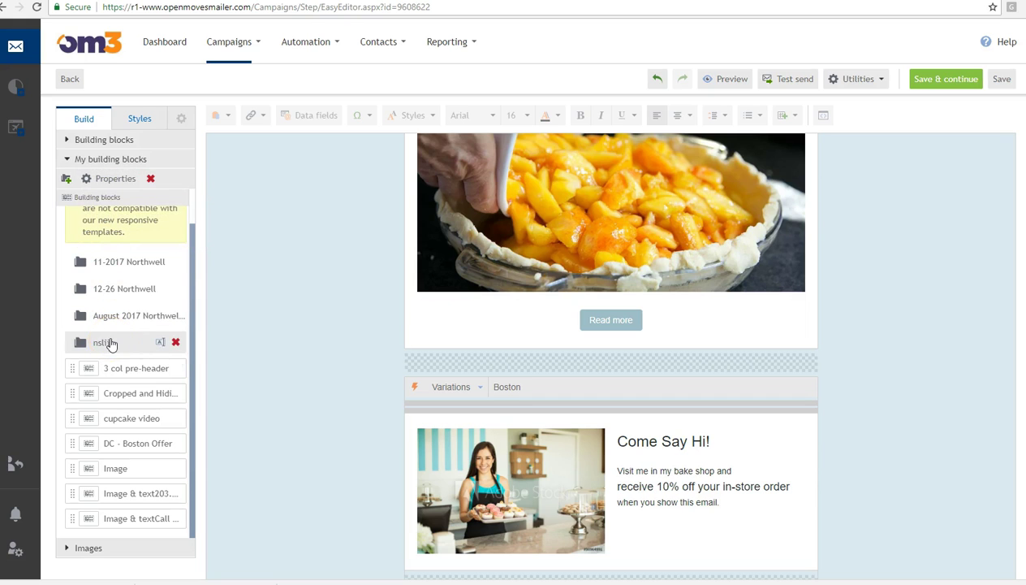
pyautogui.moveTo(190, 317); pyautogui.dragTo(194, 374)
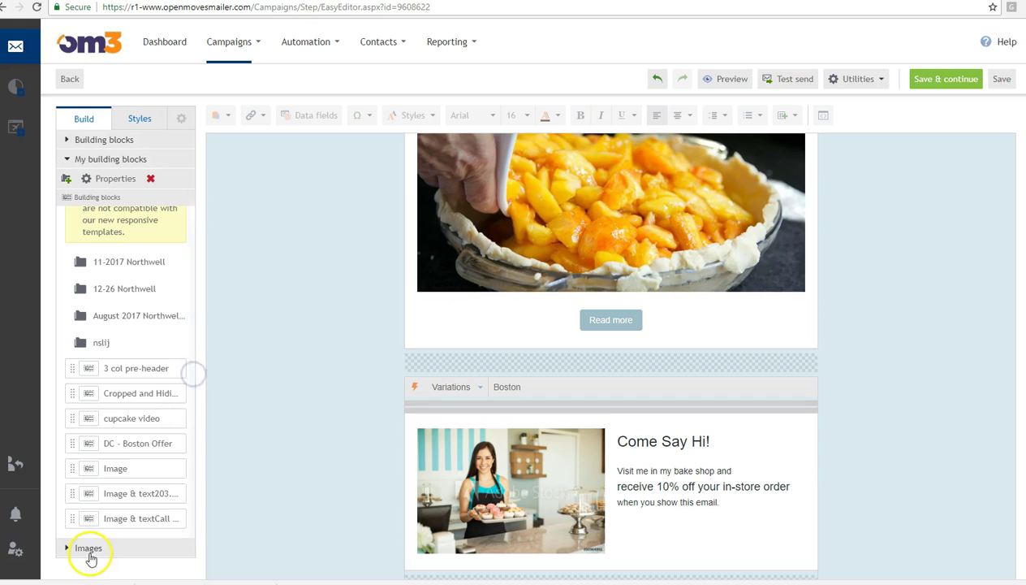
pyautogui.click(88, 549)
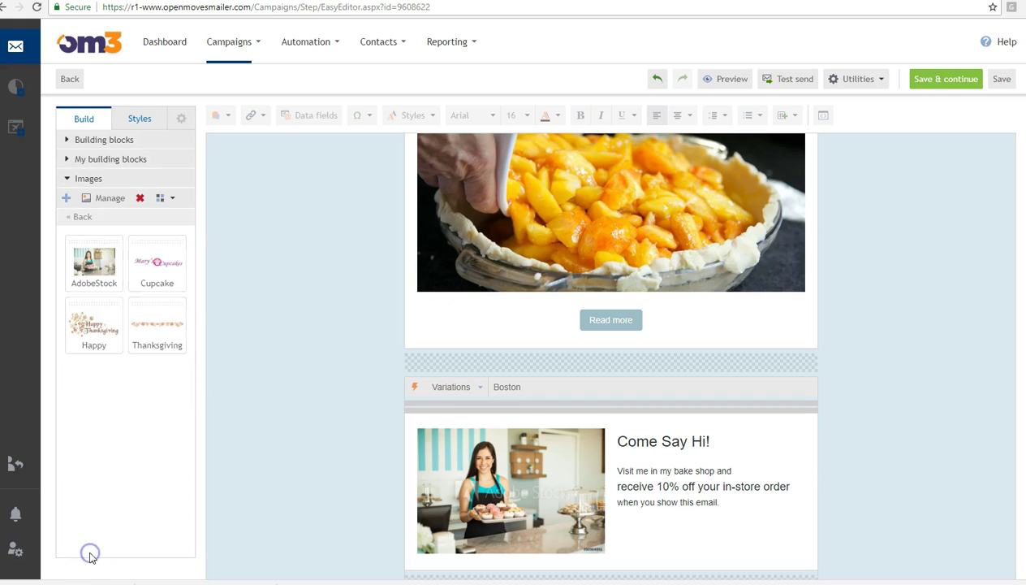
# - Upload AdobeStock_90964991_Preview from the computer and bring up the full Image manager
pyautogui.click(65, 200)
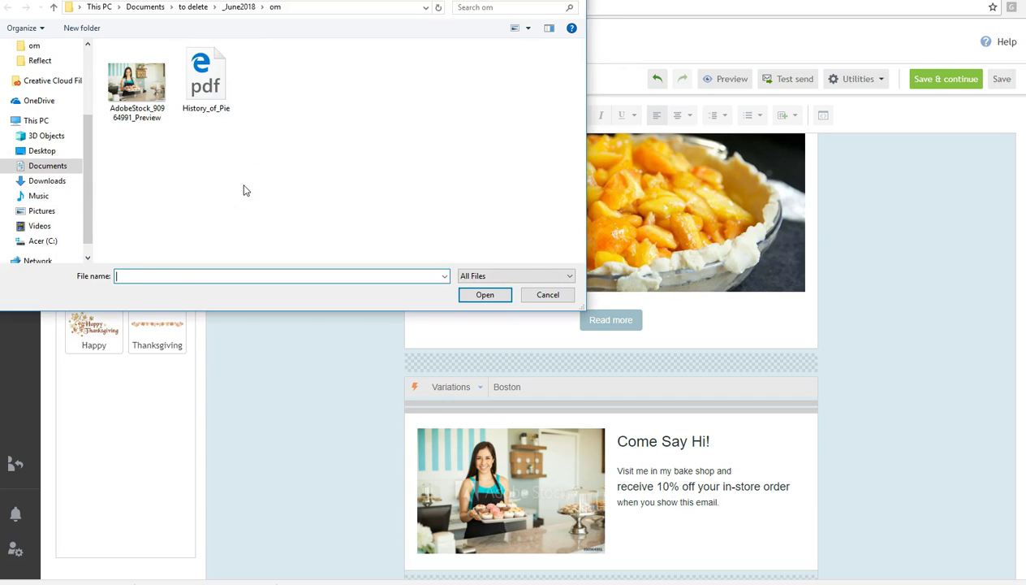
pyautogui.click(139, 95)
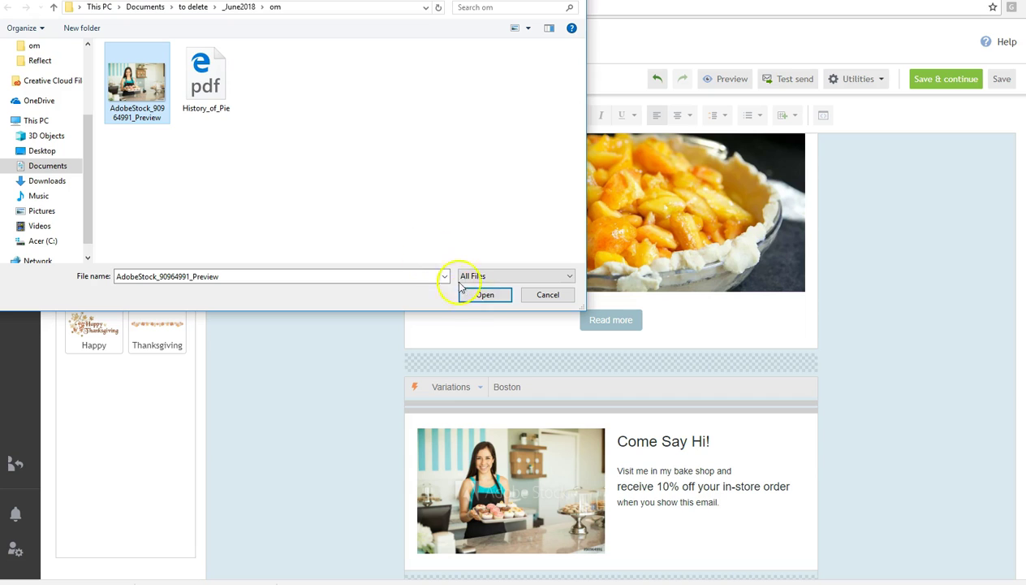
pyautogui.click(482, 297)
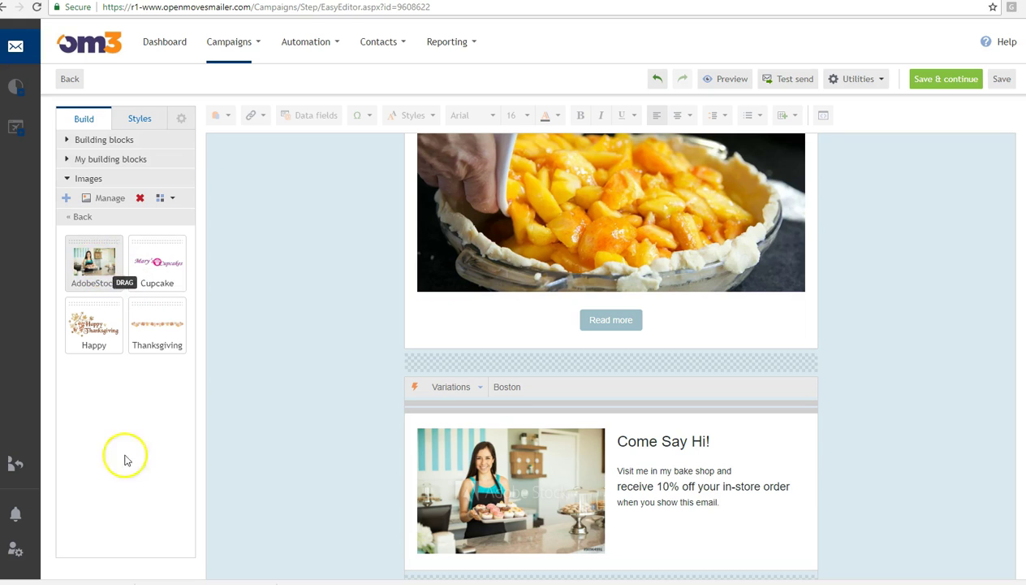
pyautogui.click(130, 490)
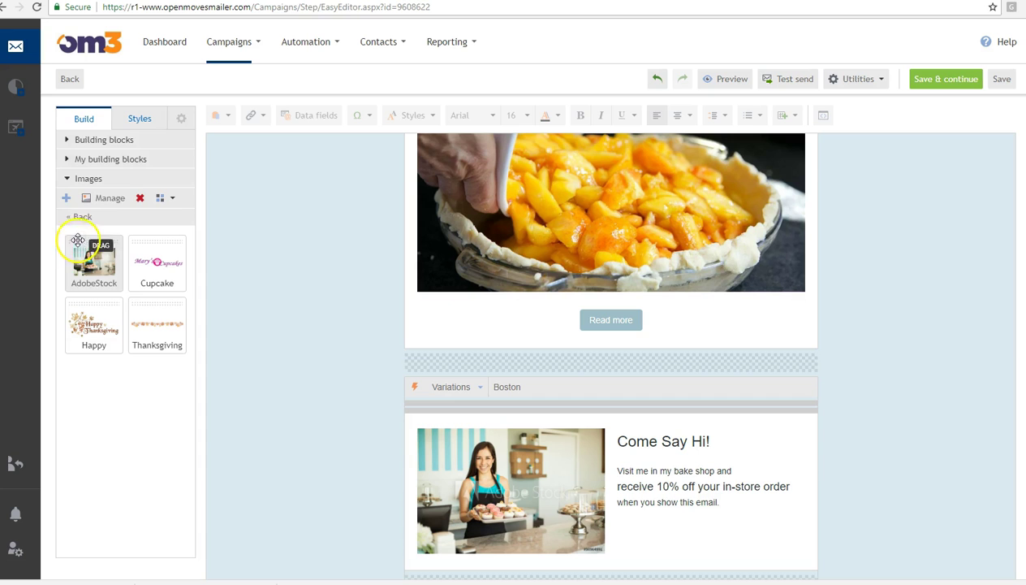
pyautogui.click(77, 218)
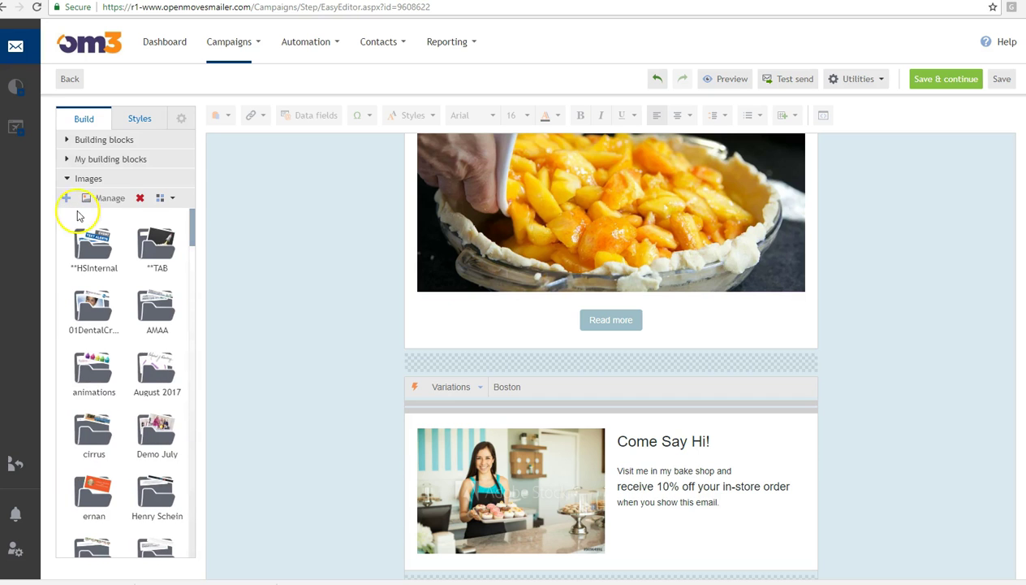
pyautogui.click(96, 198)
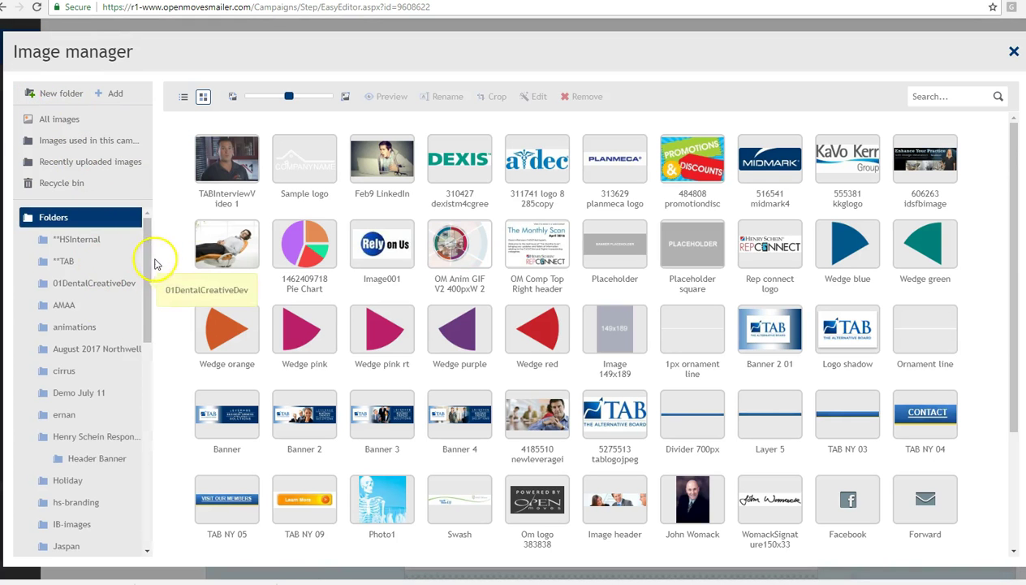
# - Select the AdobeStock bakery photo in the cupcake shop's folder and load it into the Photo Editor
pyautogui.moveTo(145, 254); pyautogui.dragTo(159, 339)
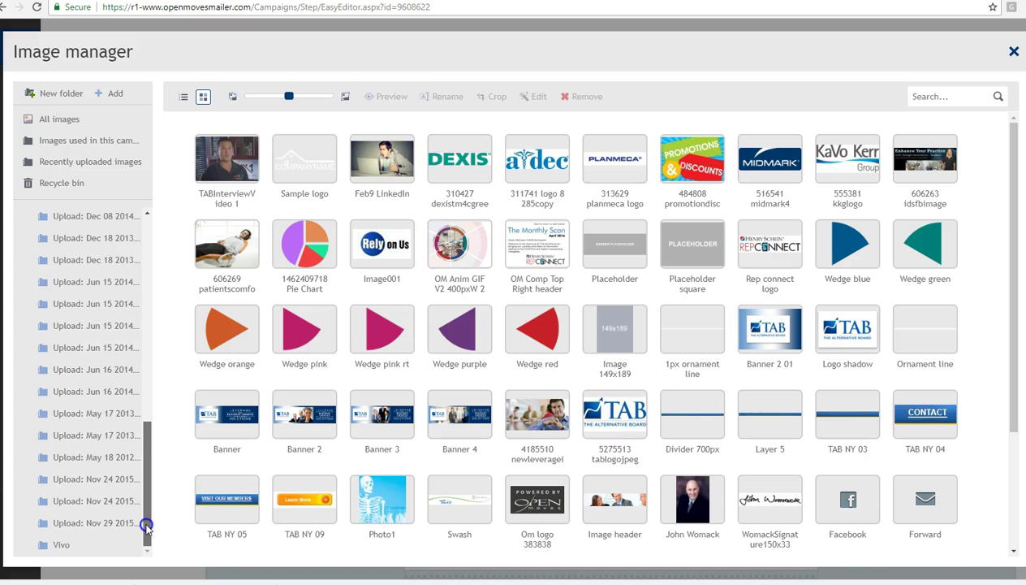
pyautogui.moveTo(151, 478); pyautogui.dragTo(160, 248)
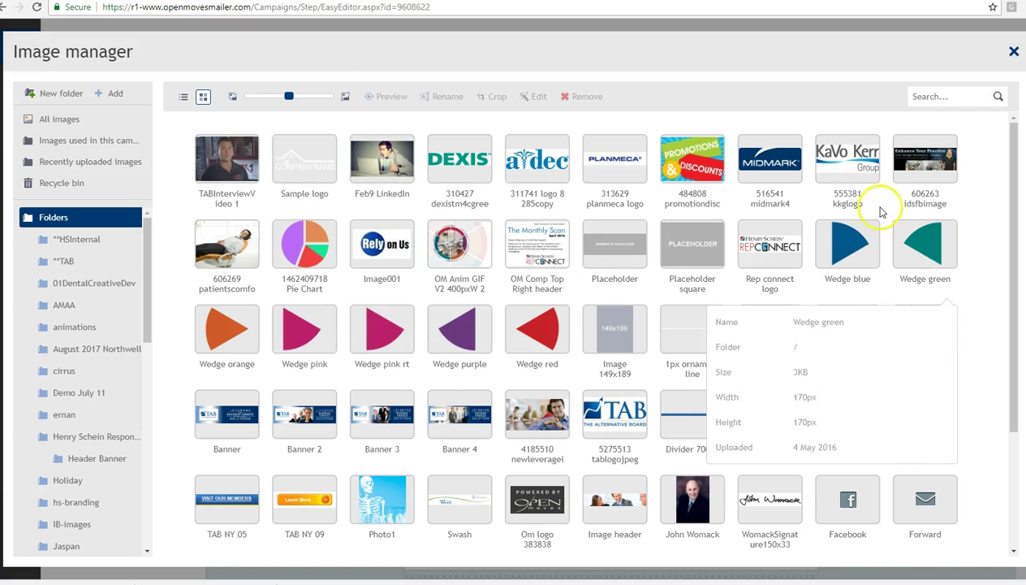
pyautogui.moveTo(379, 325)
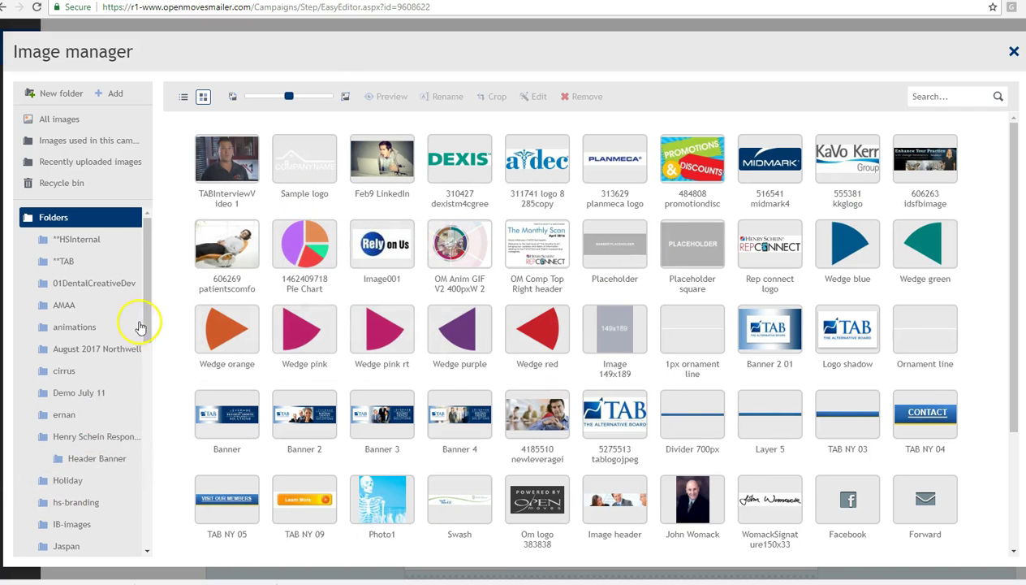
pyautogui.moveTo(143, 329); pyautogui.dragTo(137, 390)
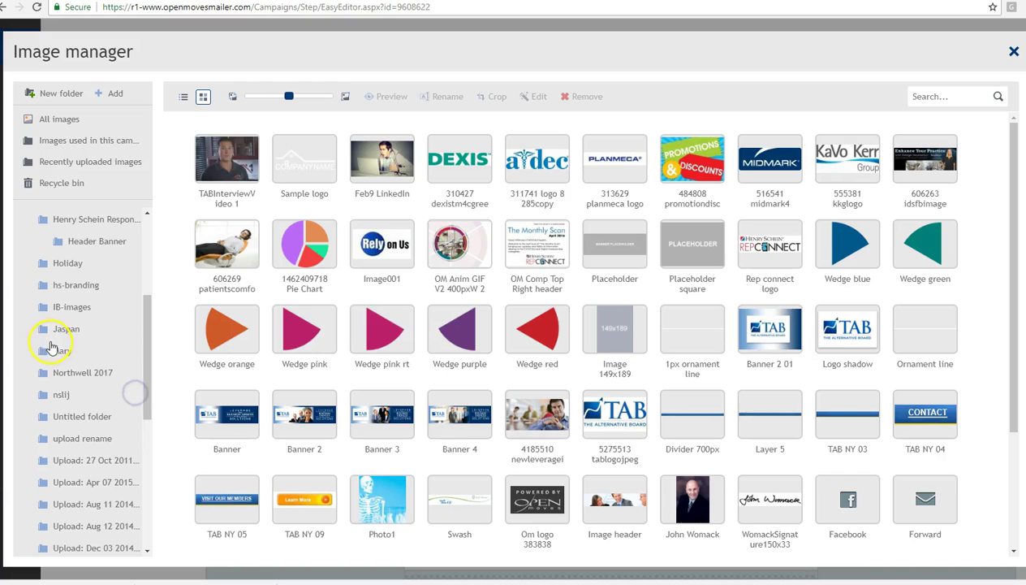
pyautogui.click(52, 349)
pyautogui.click(238, 166)
pyautogui.click(532, 96)
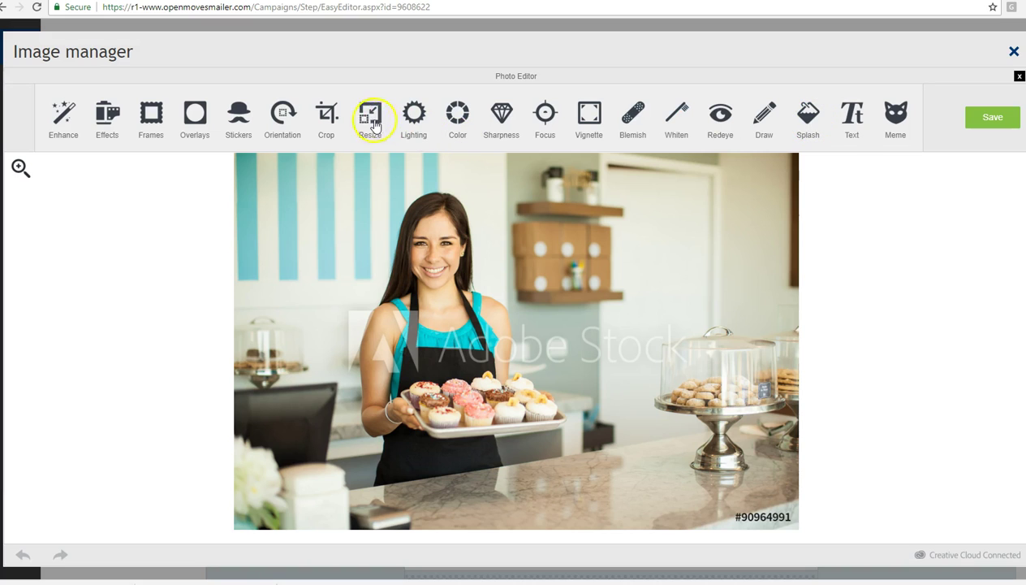
# - Try a 500-pixel-wide crop around the woman, then cancel it to keep the full photo
pyautogui.click(330, 118)
pyautogui.moveTo(251, 161); pyautogui.dragTo(329, 155)
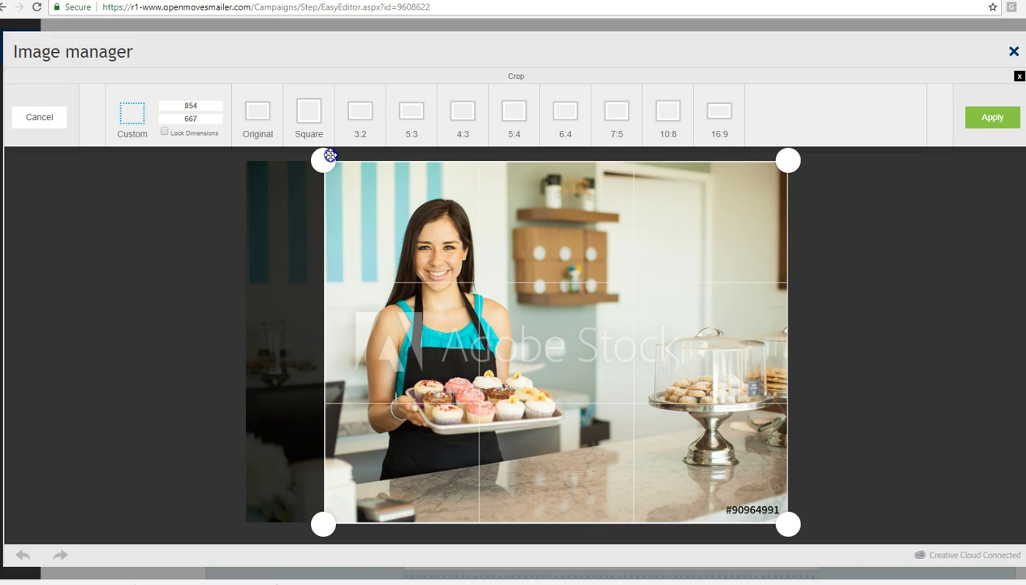
pyautogui.moveTo(788, 524); pyautogui.dragTo(588, 522)
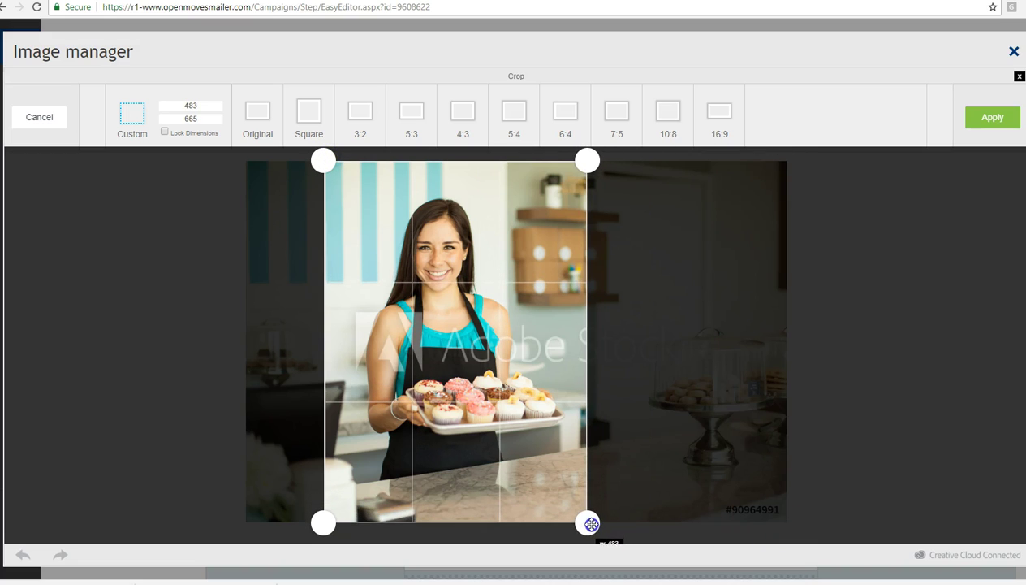
pyautogui.doubleClick(171, 114)
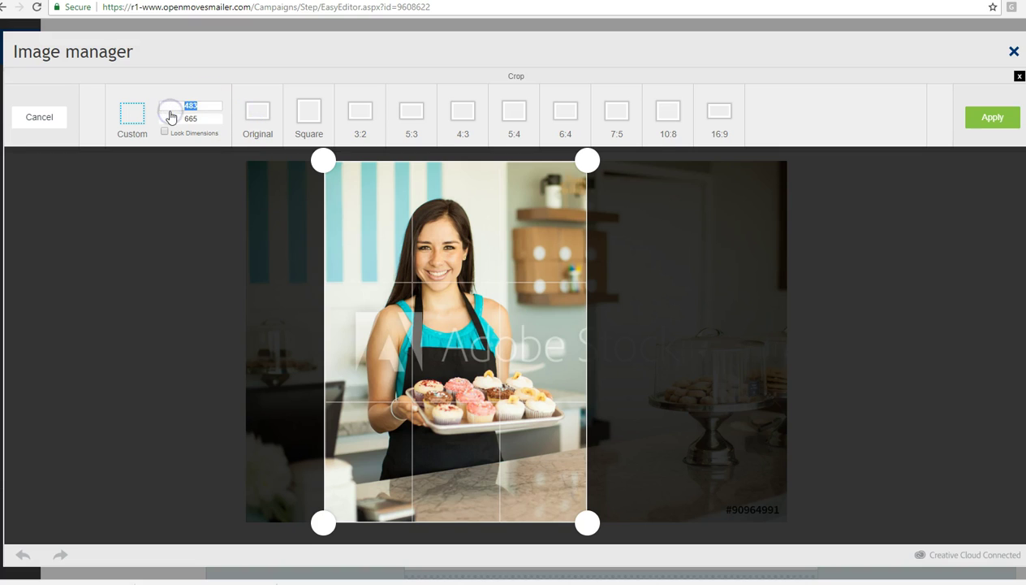
pyautogui.write('500')
pyautogui.moveTo(596, 226); pyautogui.dragTo(521, 233)
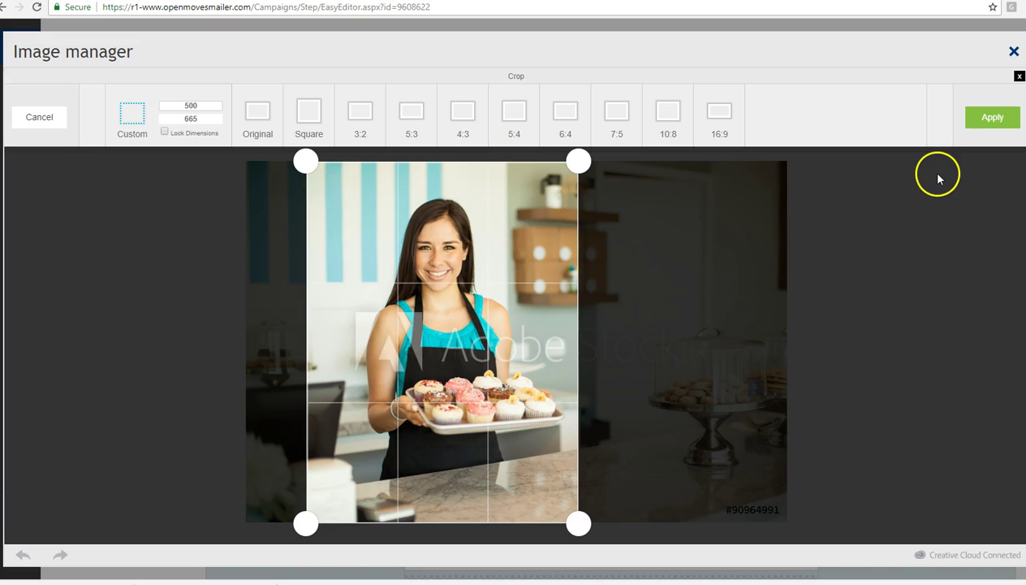
pyautogui.click(39, 120)
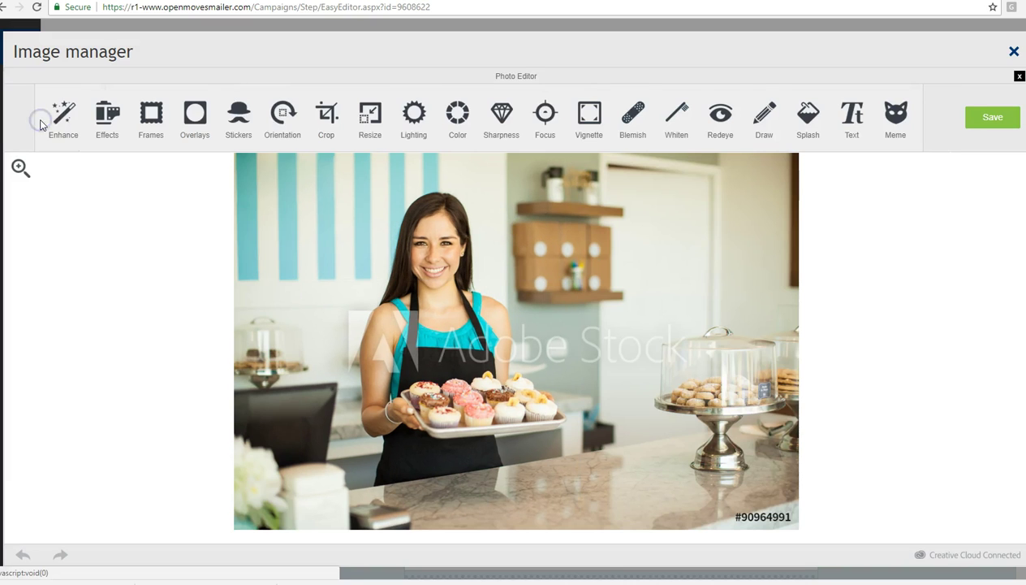
# - Resize the photo from 1000 × 667 to 660 × 440 pixels
pyautogui.click(370, 119)
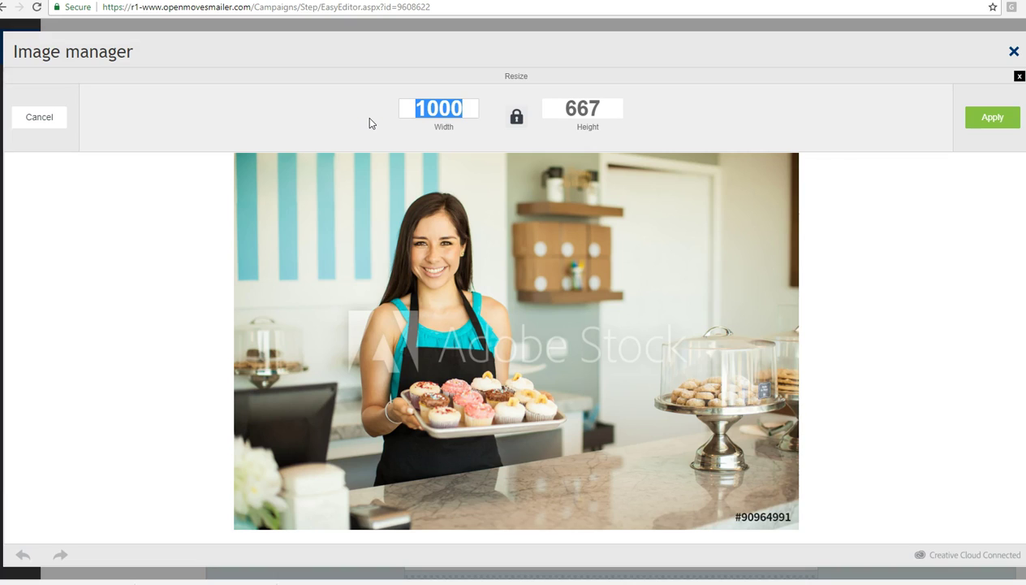
pyautogui.write('660')
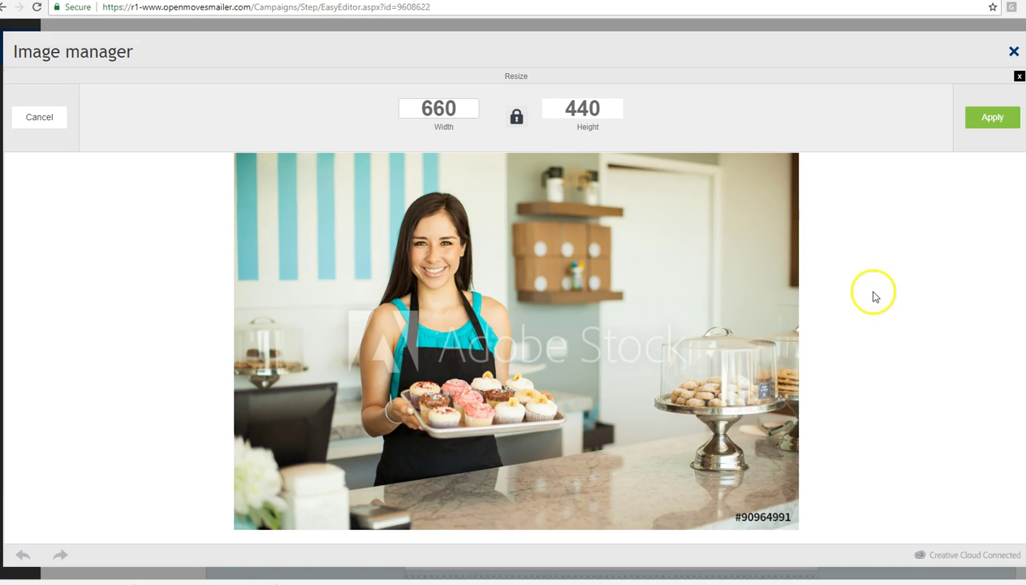
pyautogui.click(985, 118)
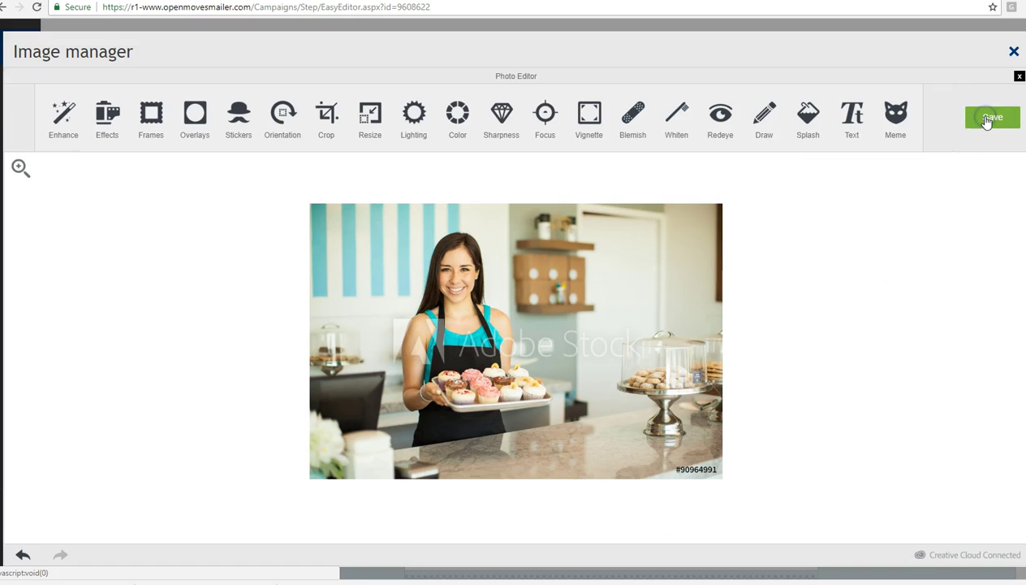
# - Save the resized photo as a new image named 'Baking' and close the Image manager
pyautogui.click(986, 120)
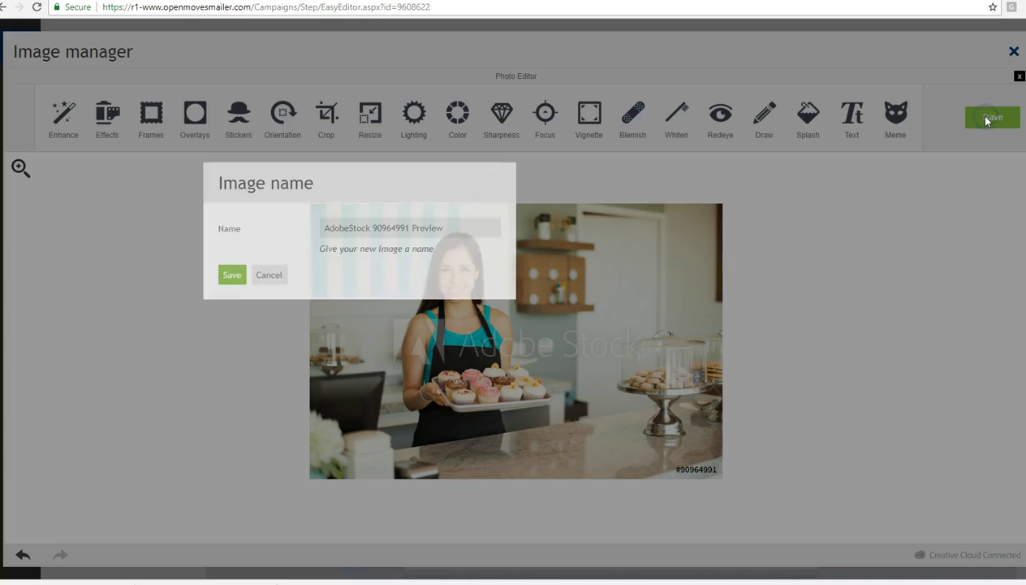
pyautogui.moveTo(447, 226); pyautogui.dragTo(254, 219)
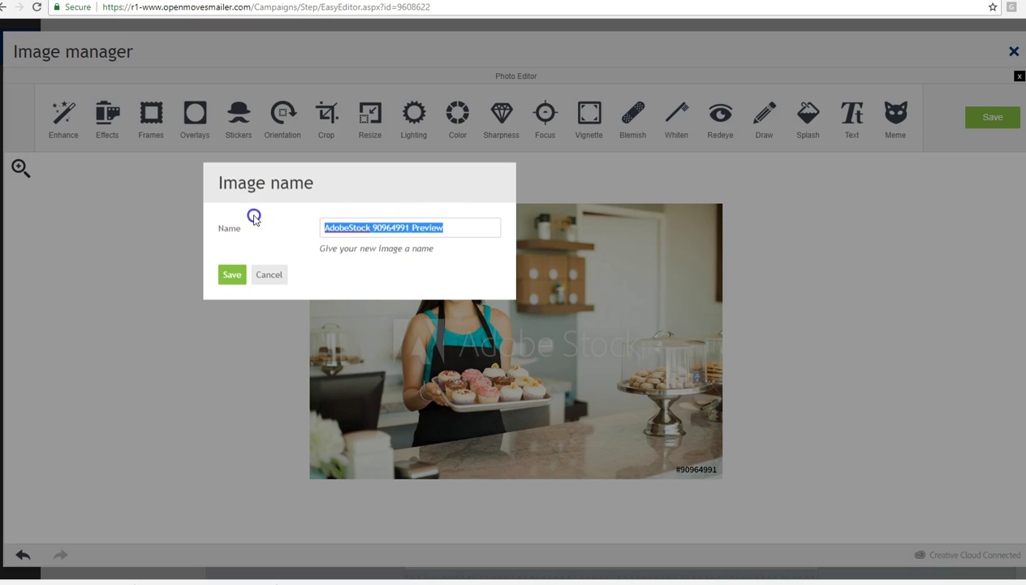
pyautogui.write('Baking')
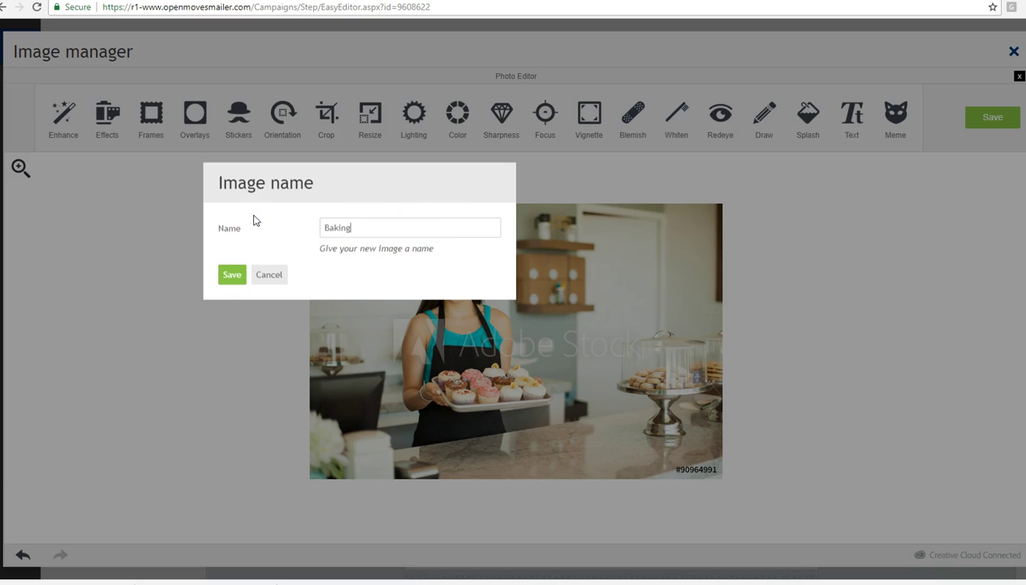
pyautogui.click(233, 276)
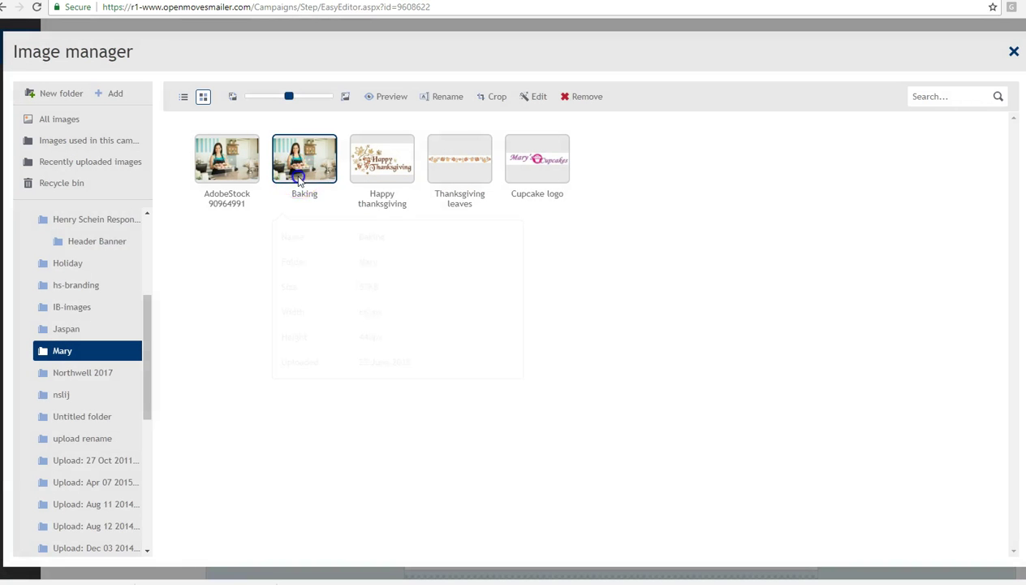
pyautogui.click(299, 181)
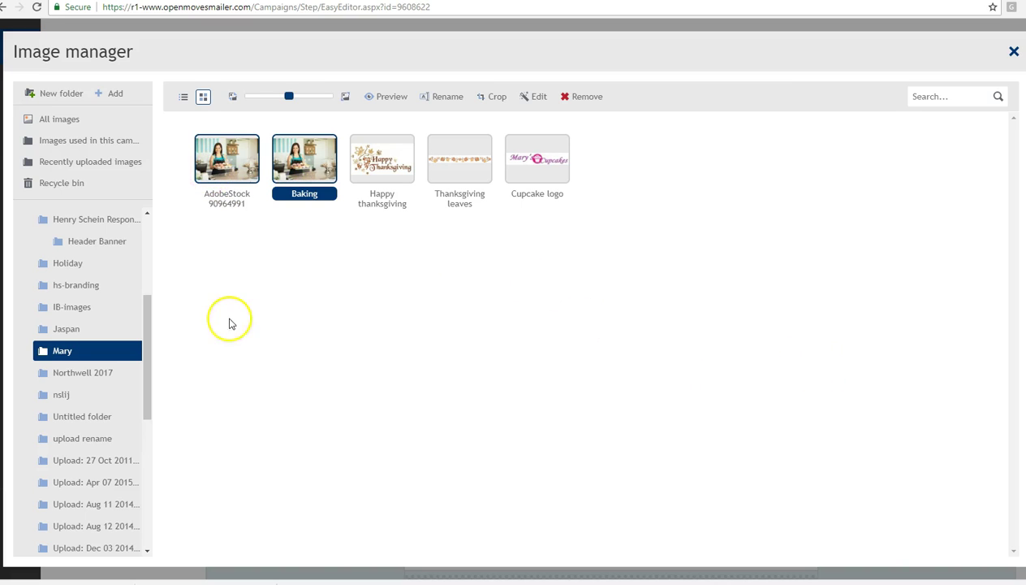
pyautogui.click(1014, 52)
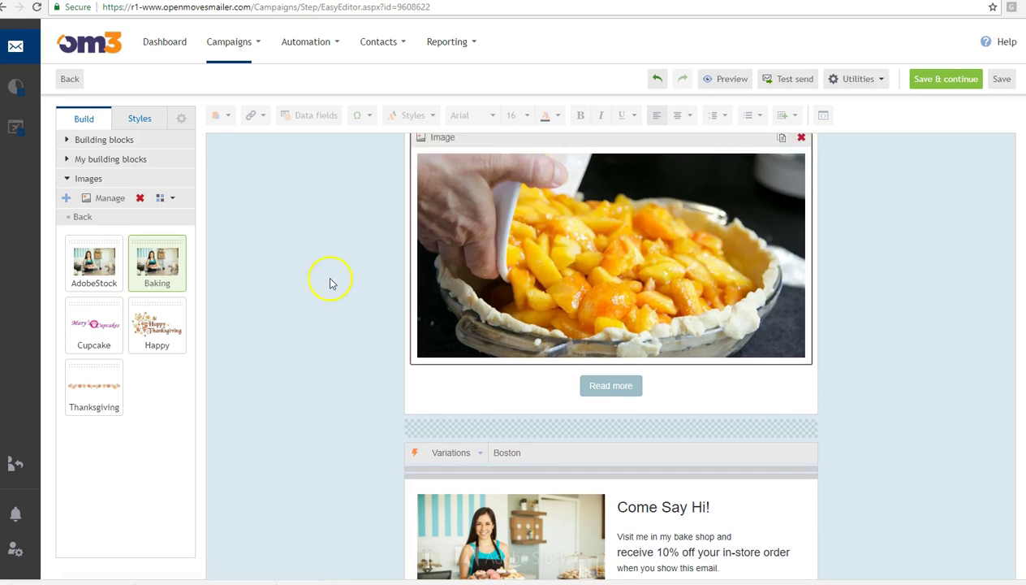
# - Switch to the email style settings and inspect the background colour code
pyautogui.click(138, 120)
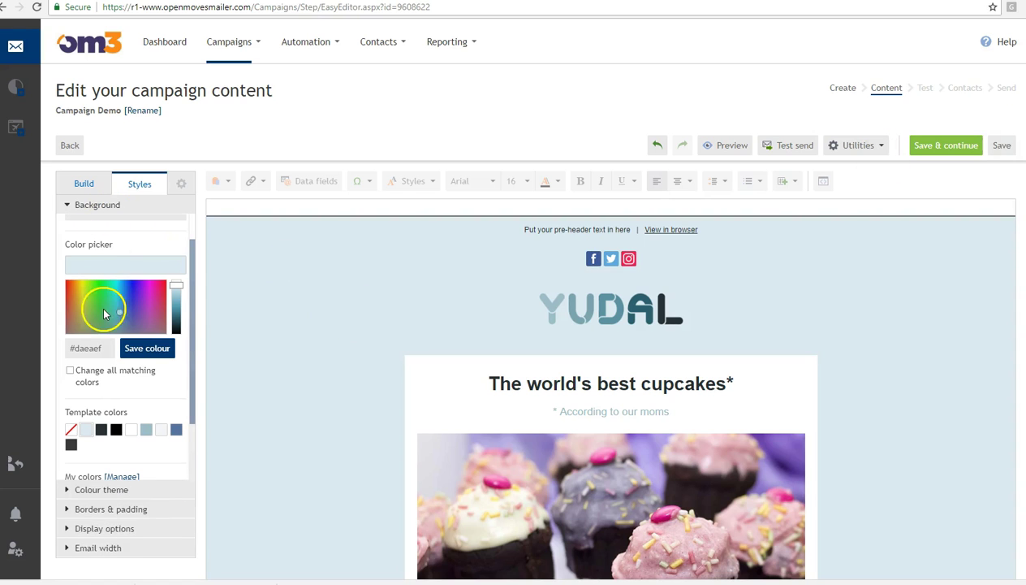
pyautogui.moveTo(193, 259); pyautogui.dragTo(192, 282)
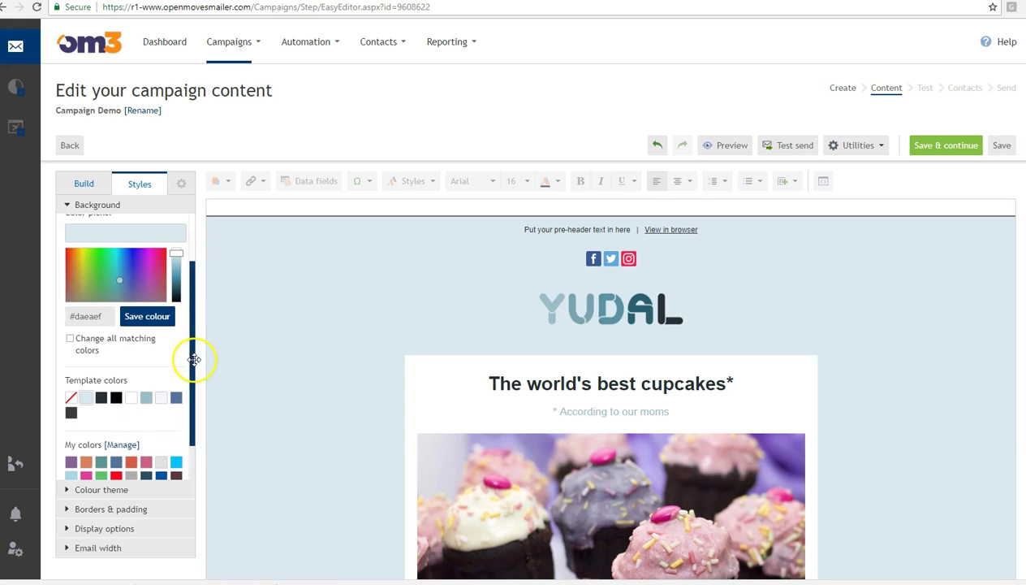
pyautogui.moveTo(192, 360); pyautogui.dragTo(199, 423)
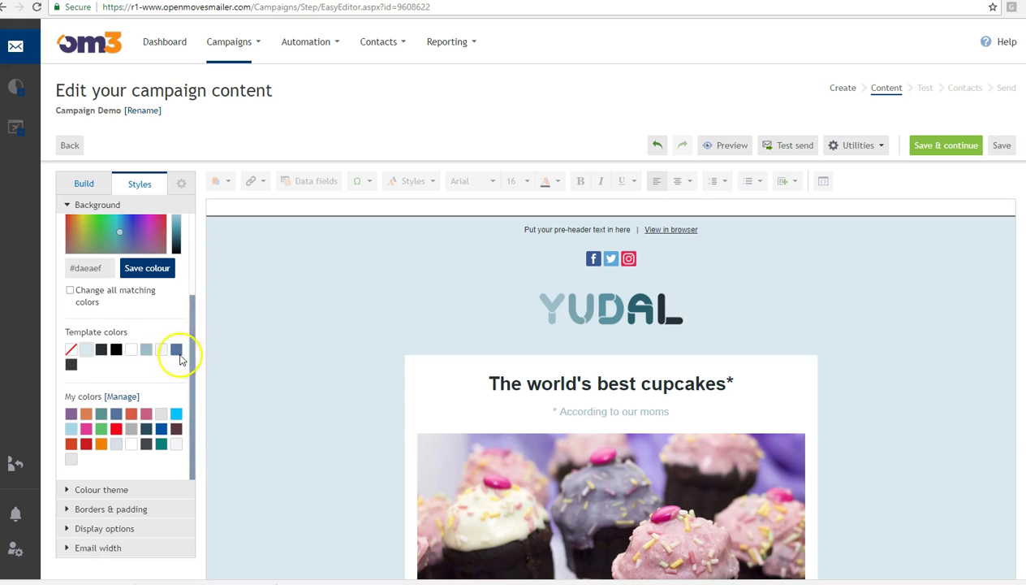
pyautogui.moveTo(191, 362); pyautogui.dragTo(190, 319)
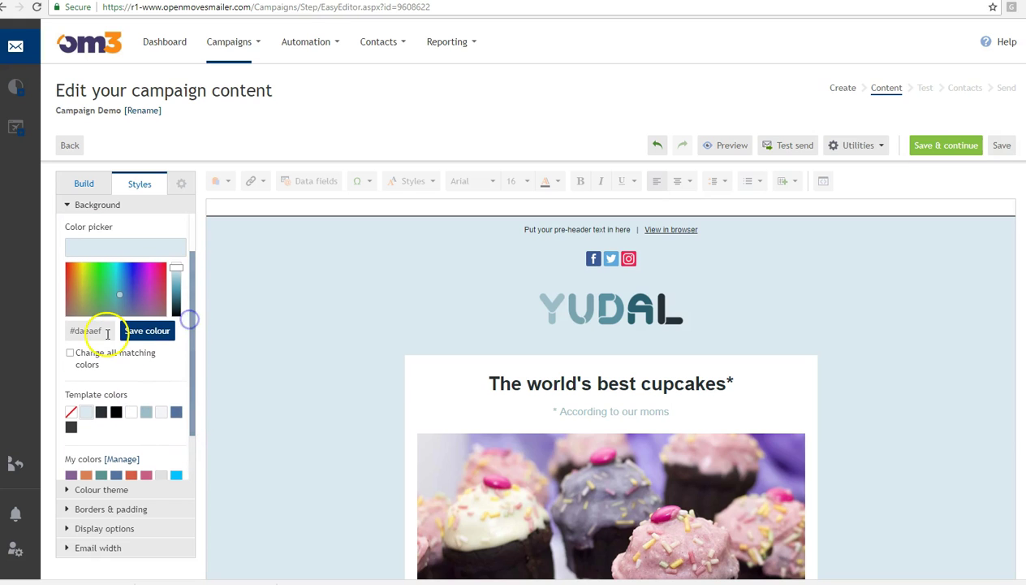
pyautogui.moveTo(103, 331); pyautogui.dragTo(80, 335)
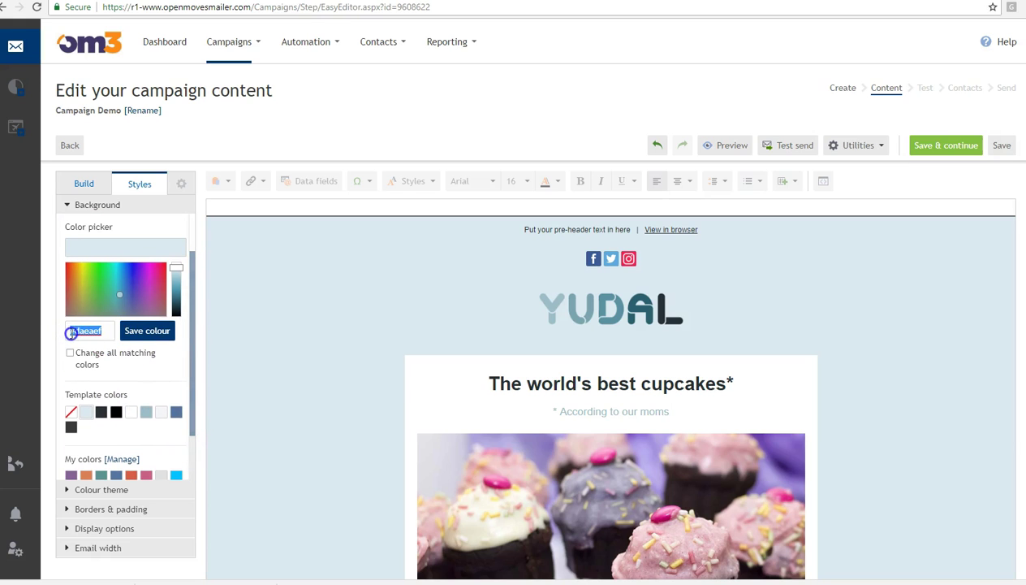
pyautogui.moveTo(193, 323)
pyautogui.mouseDown()
pyautogui.moveTo(193, 284)
pyautogui.moveTo(200, 339)
pyautogui.mouseUp()
# - Select the main cupcake content section below the headline and subtitle
pyautogui.click(435, 394)
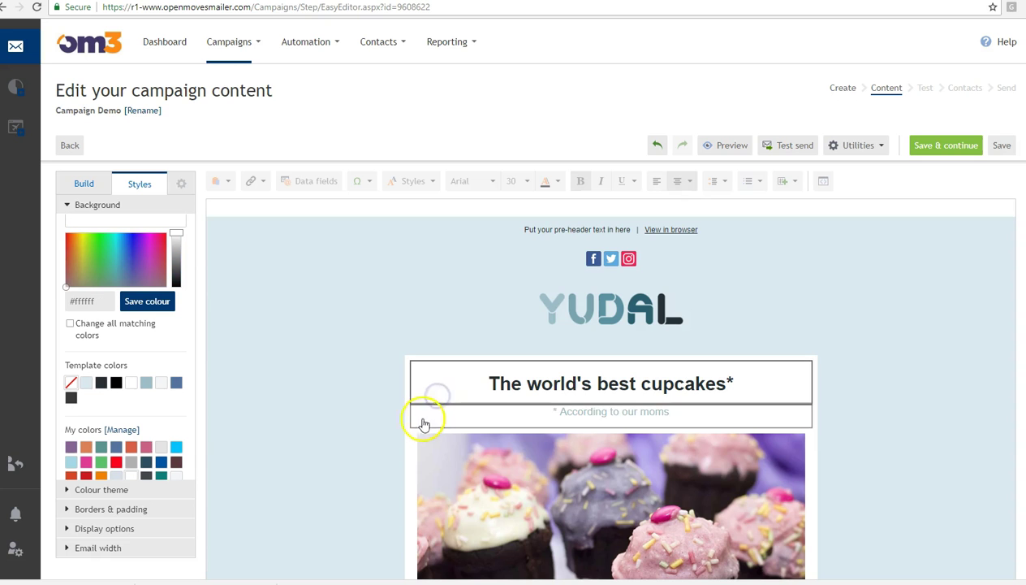
pyautogui.click(414, 421)
pyautogui.click(403, 451)
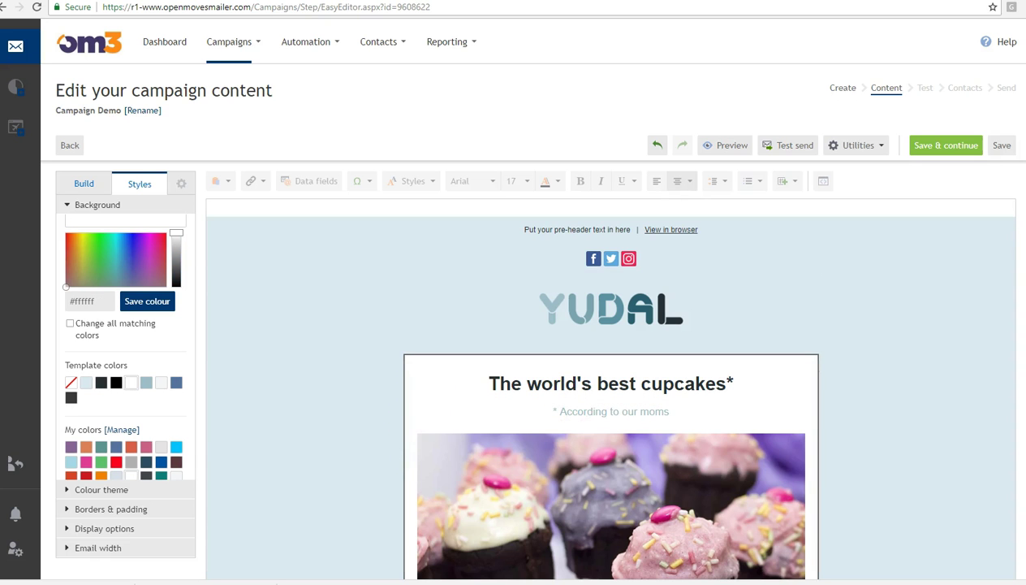
pyautogui.scroll(-2, 610, 406)
pyautogui.scroll(-6, 611, 365)
pyautogui.scroll(2, 611, 366)
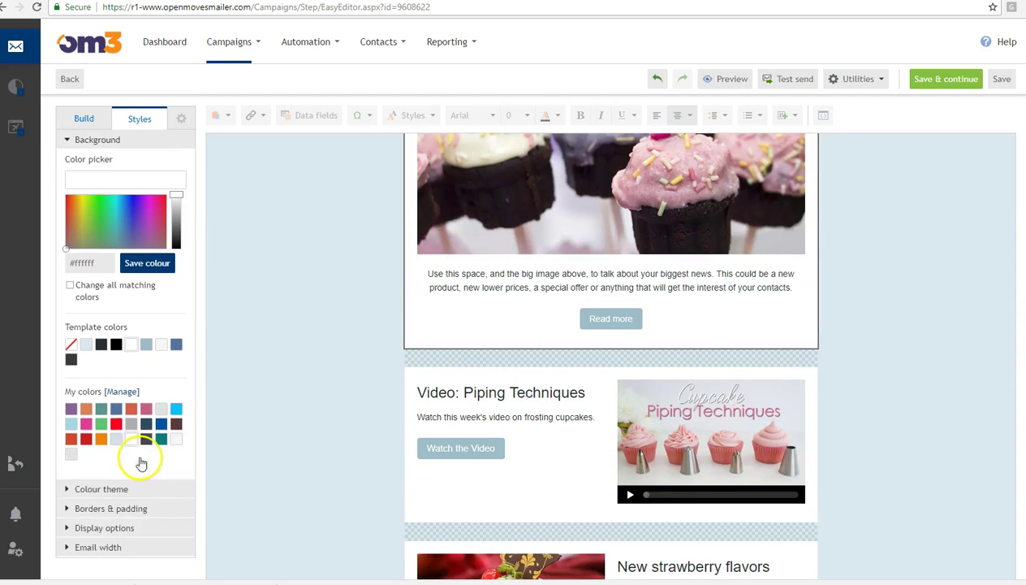
# - Keep the colour theme on Auto and show the Borders & padding settings (2 px, 10 px)
pyautogui.click(103, 489)
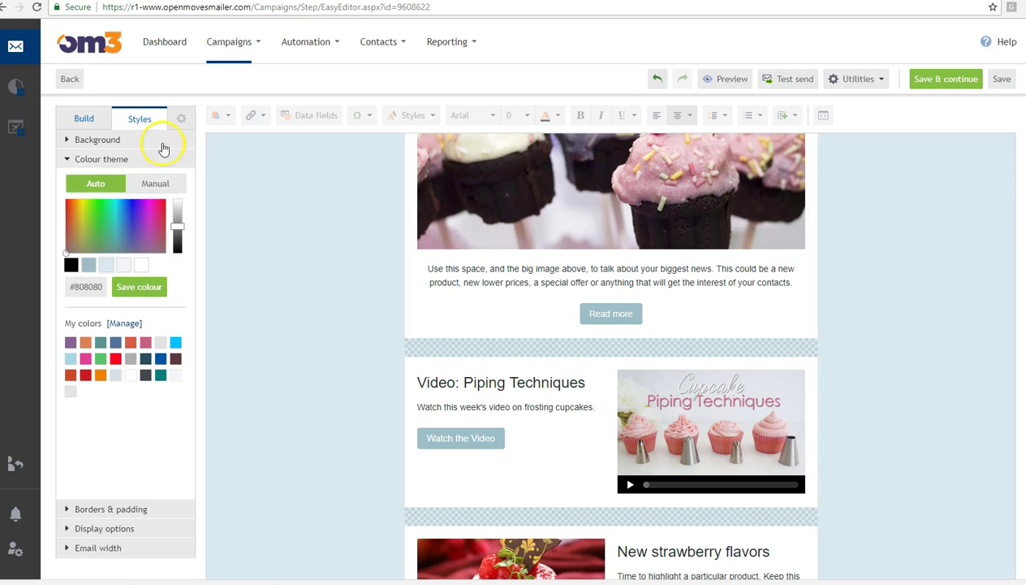
pyautogui.click(167, 183)
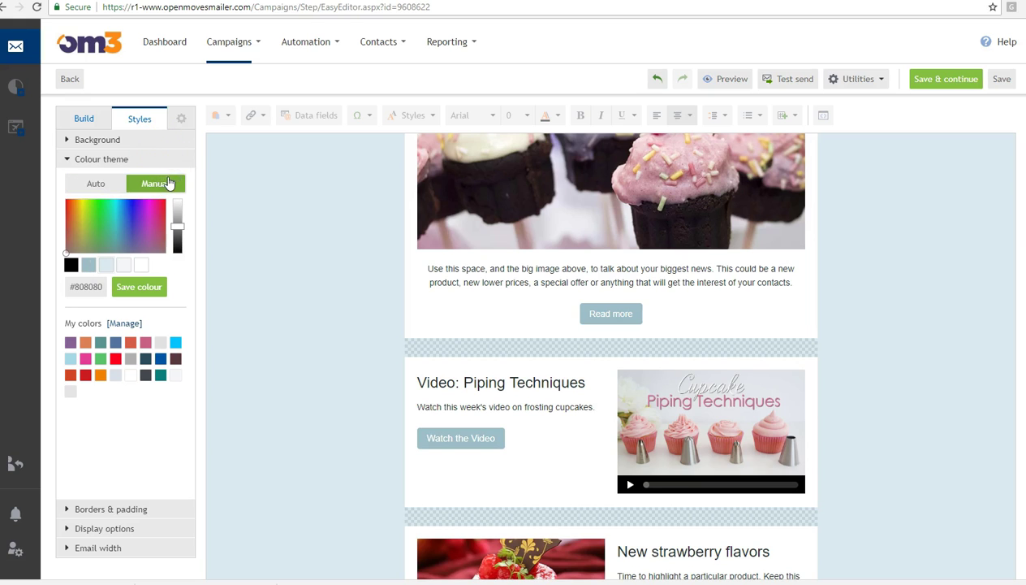
pyautogui.click(107, 182)
pyautogui.click(99, 509)
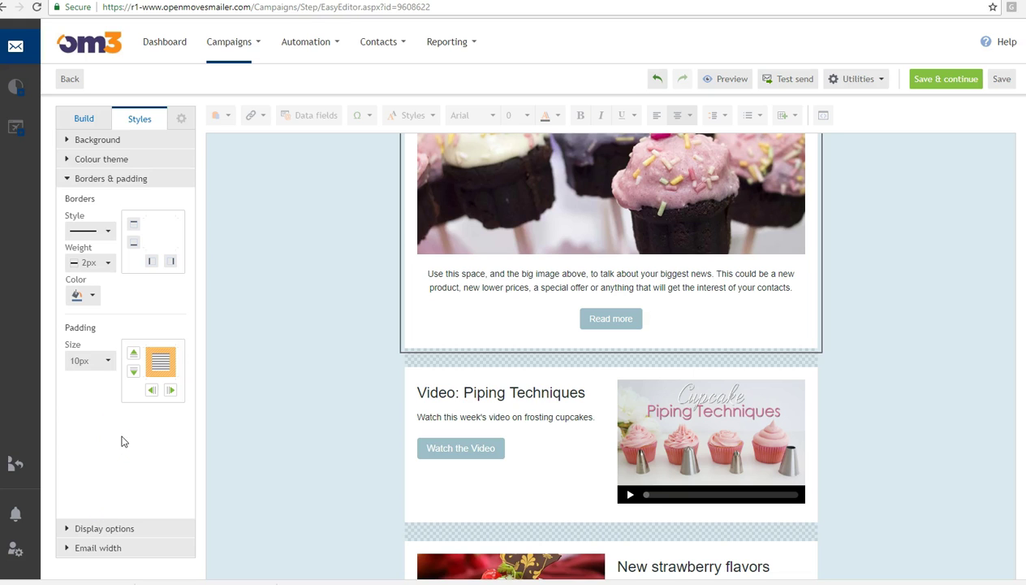
# - Select the 'Have a question or a suggestion' text block and keep its 2px solid border
pyautogui.scroll(-8, 994, 300)
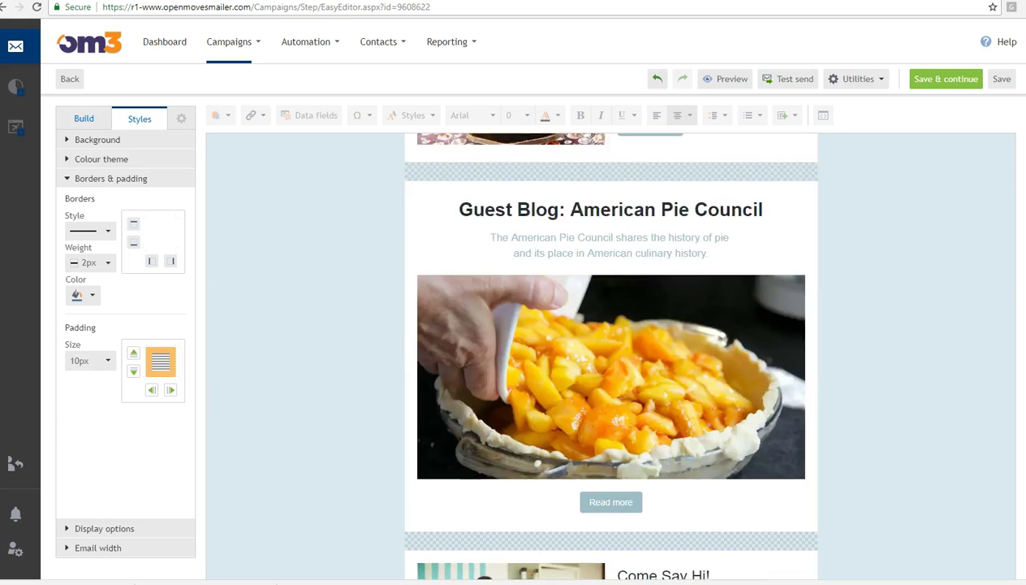
pyautogui.scroll(-10, 611, 358)
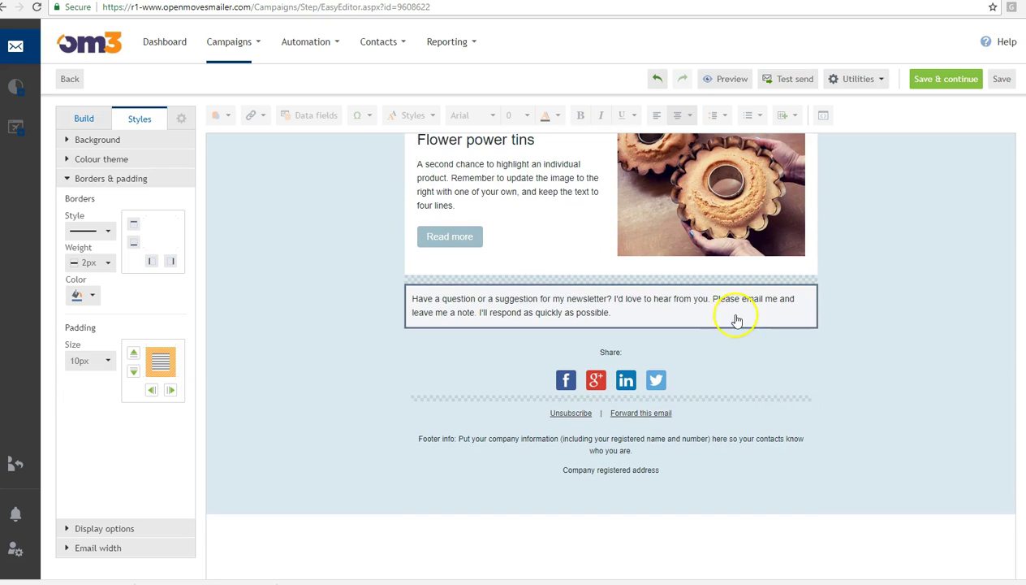
pyautogui.click(735, 317)
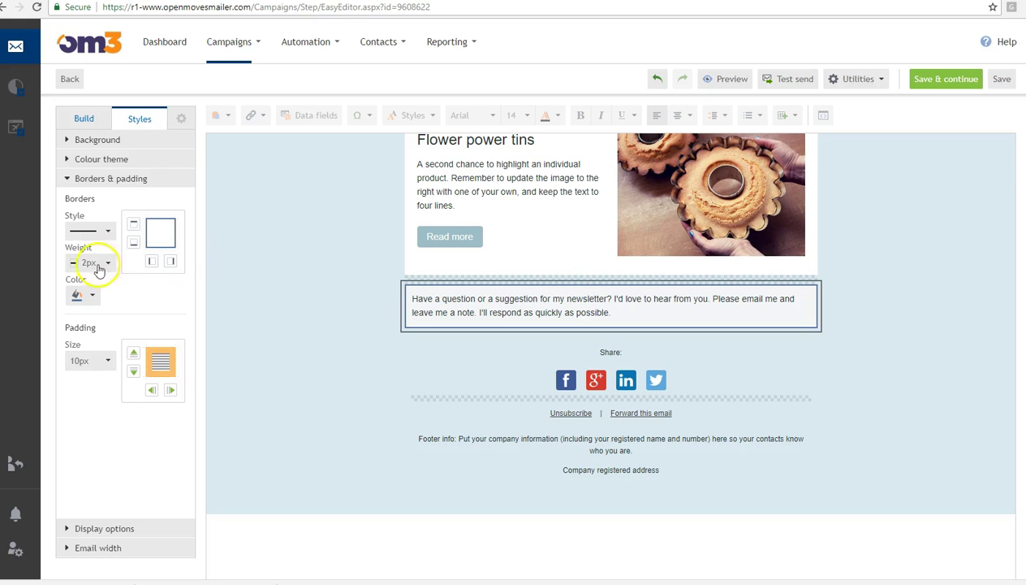
pyautogui.click(94, 294)
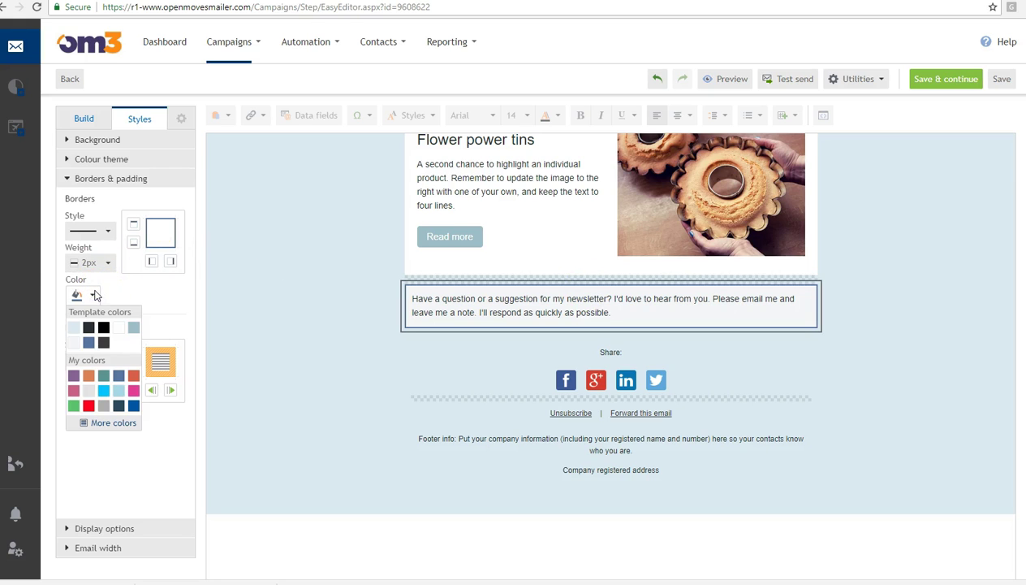
pyautogui.click(106, 230)
pyautogui.click(105, 230)
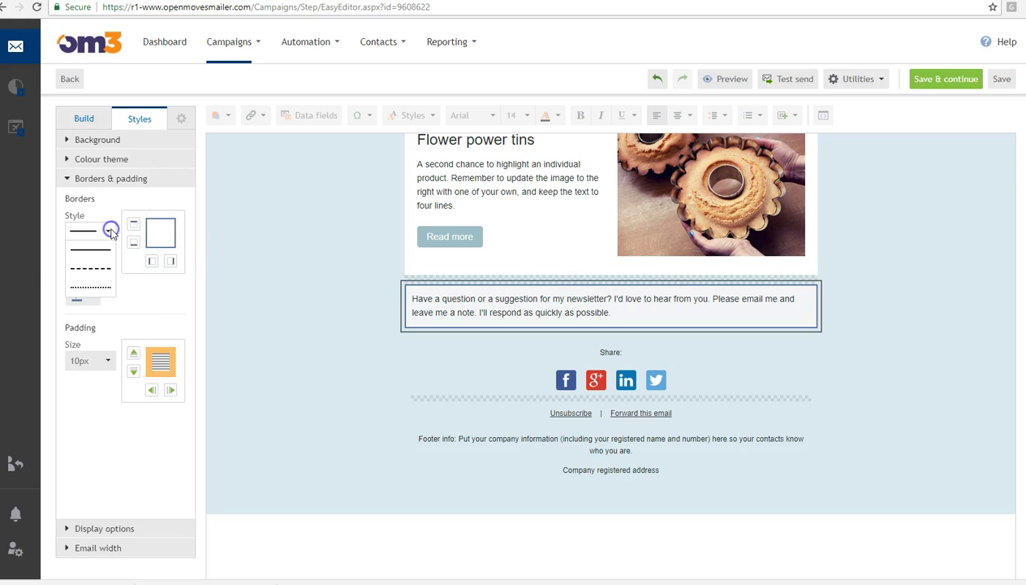
pyautogui.click(130, 292)
pyautogui.click(107, 262)
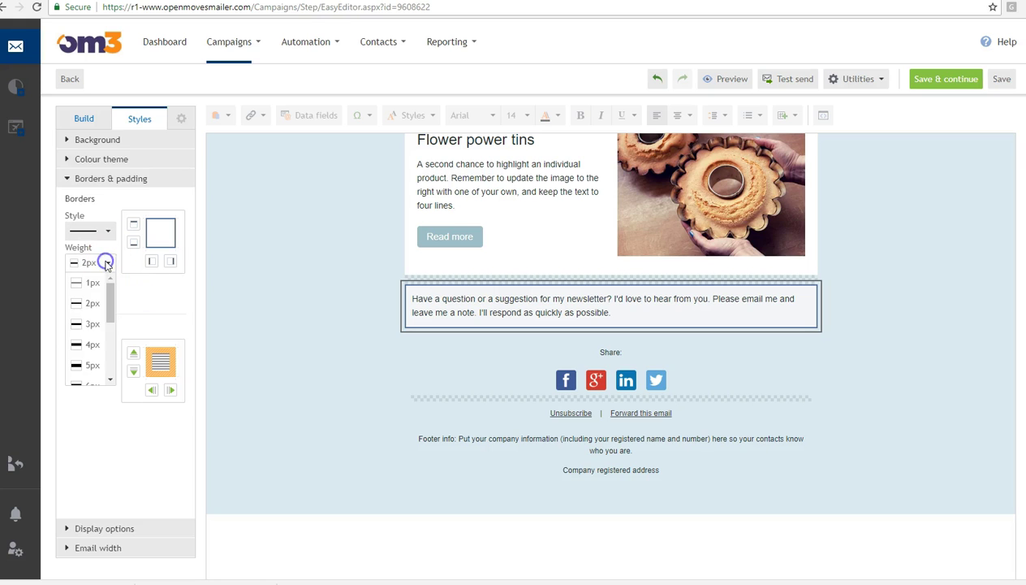
pyautogui.click(154, 249)
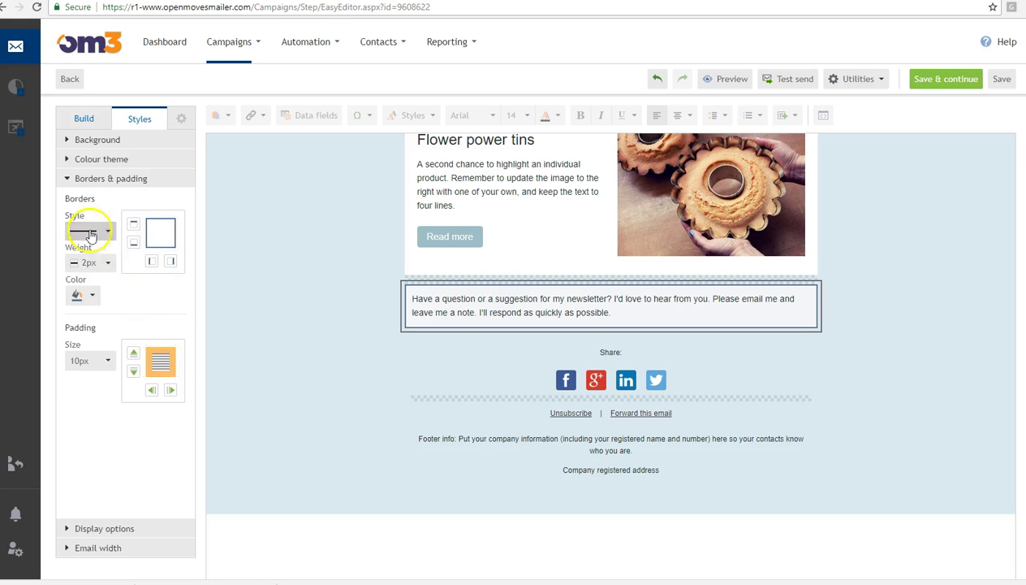
pyautogui.click(147, 233)
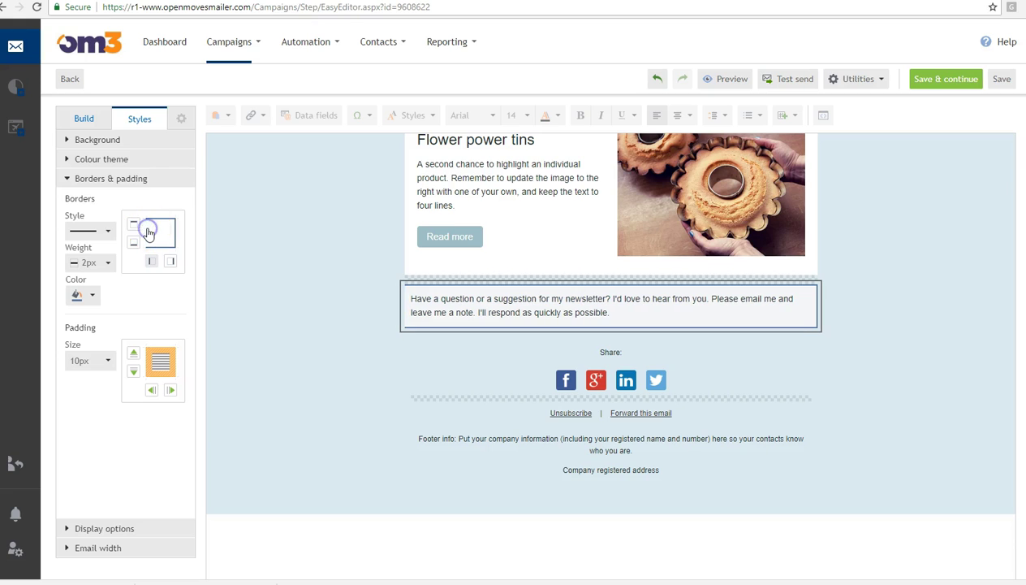
pyautogui.click(158, 222)
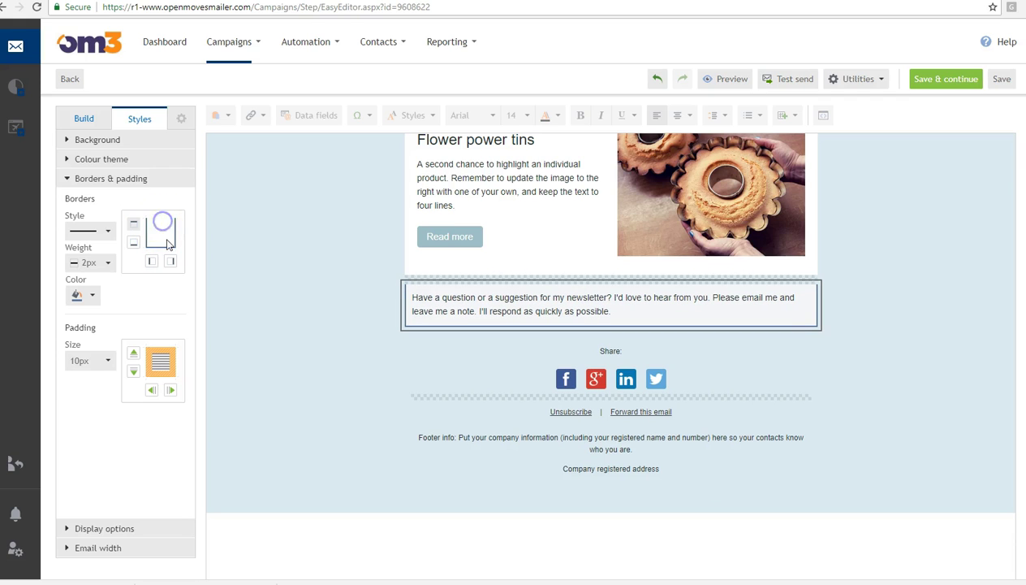
pyautogui.click(163, 227)
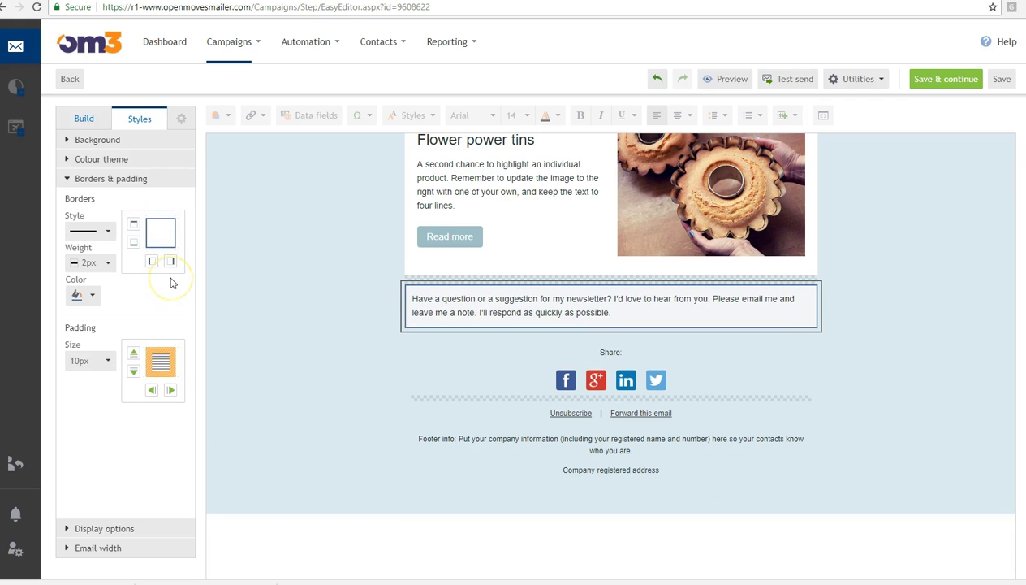
# - Add 25px padding to the block's left, right, top and bottom sides
pyautogui.click(151, 388)
pyautogui.click(426, 315)
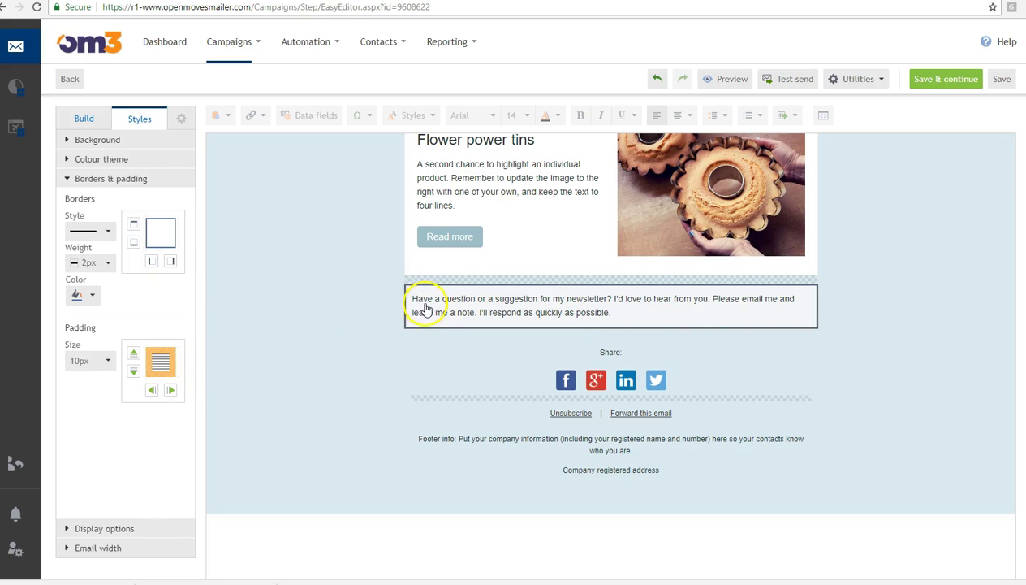
pyautogui.click(106, 362)
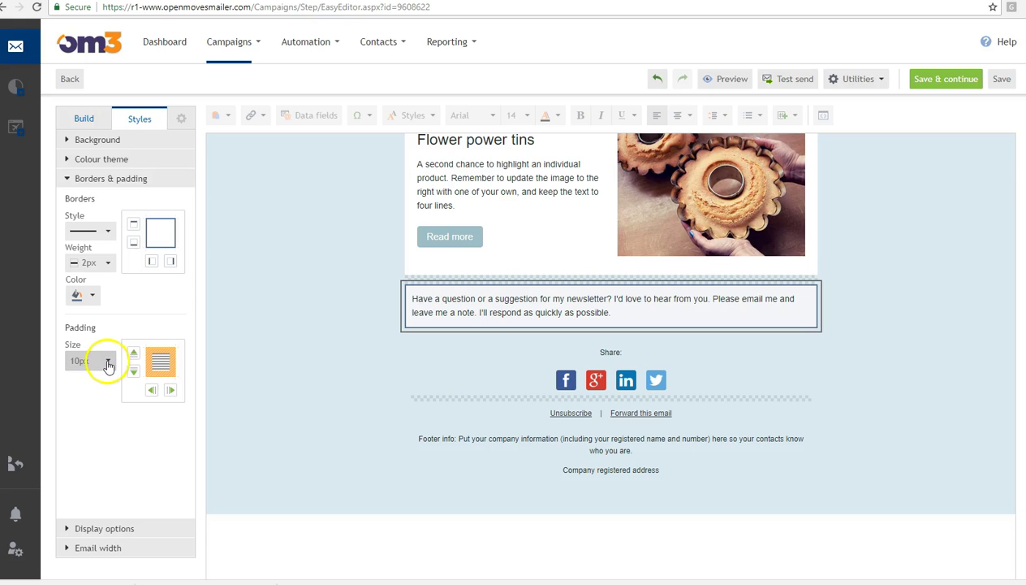
pyautogui.moveTo(110, 394); pyautogui.dragTo(109, 440)
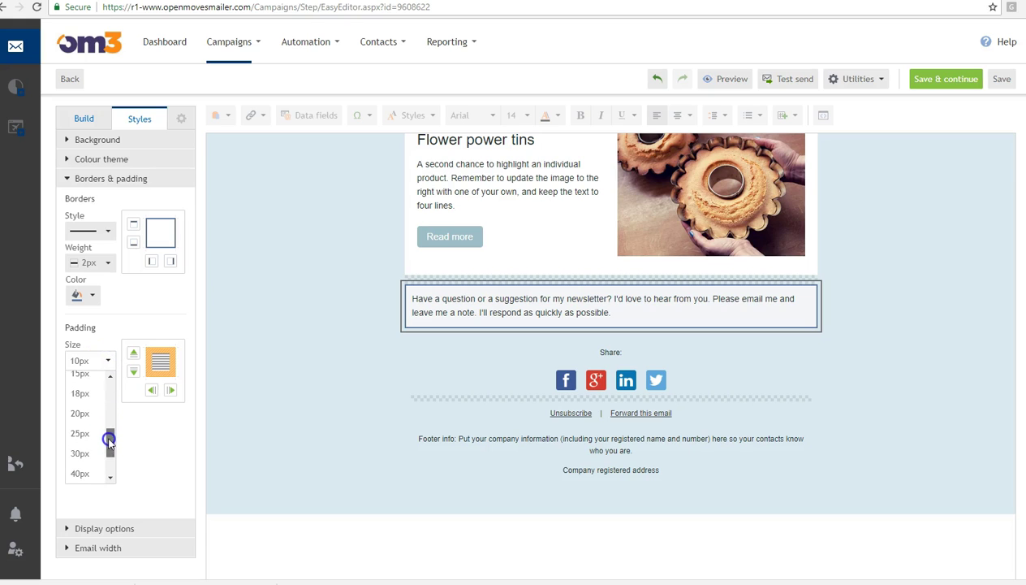
pyautogui.click(82, 431)
pyautogui.click(149, 391)
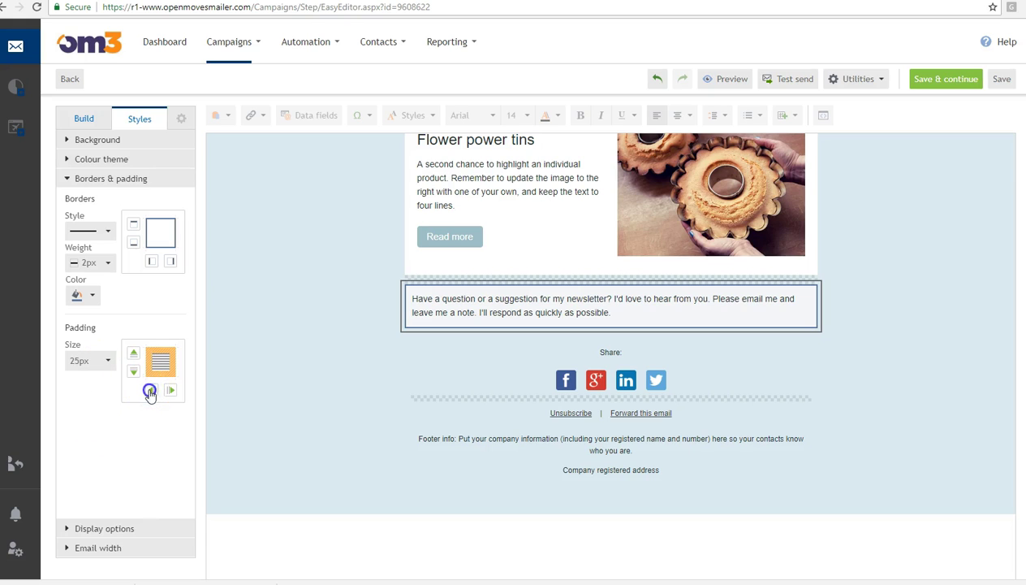
pyautogui.click(171, 391)
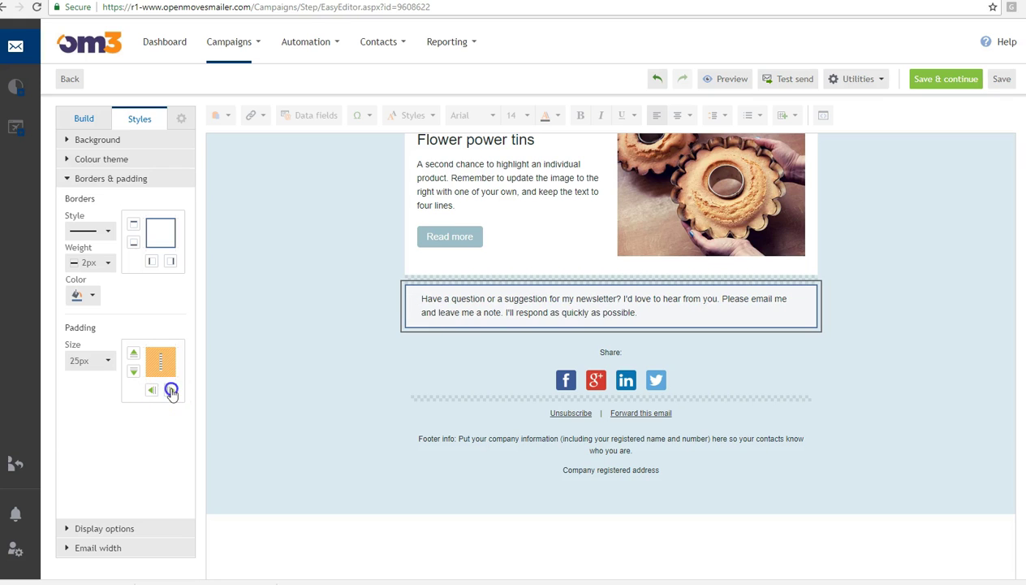
pyautogui.click(133, 352)
pyautogui.click(133, 353)
pyautogui.click(134, 372)
pyautogui.click(171, 390)
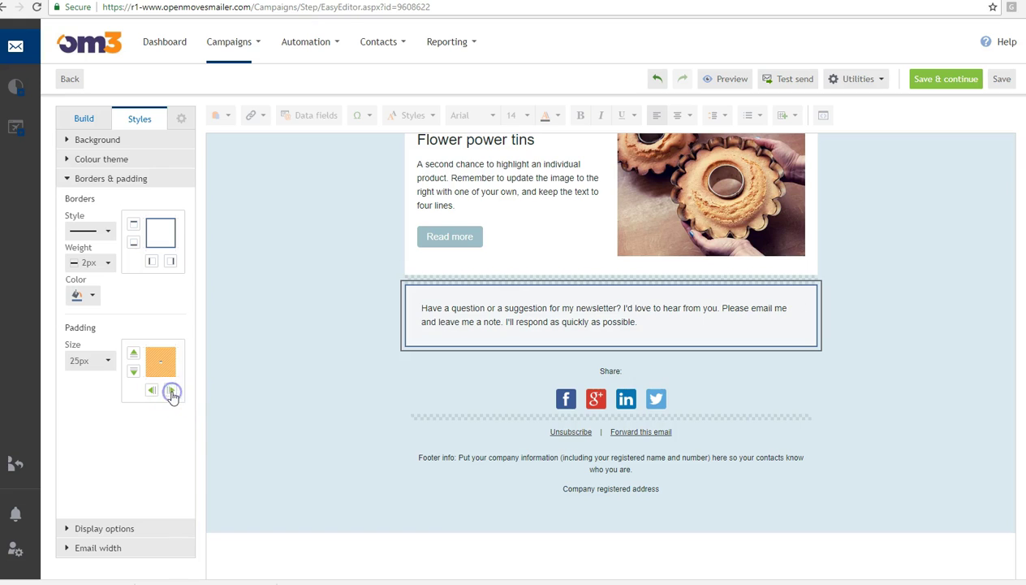
pyautogui.click(116, 528)
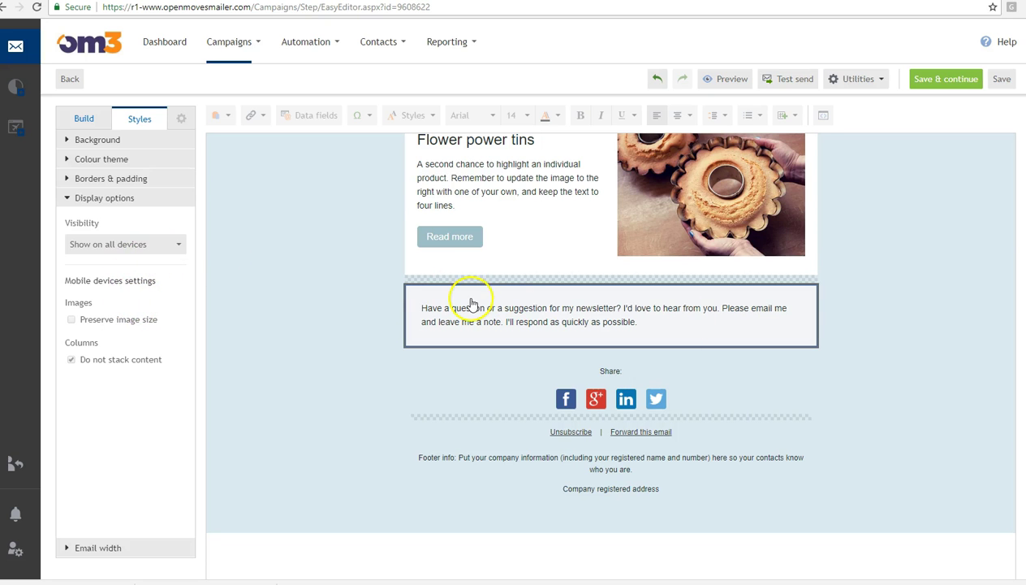
# - Check the footer block's device visibility and leave it visible on all devices
pyautogui.scroll(15, 348, 412)
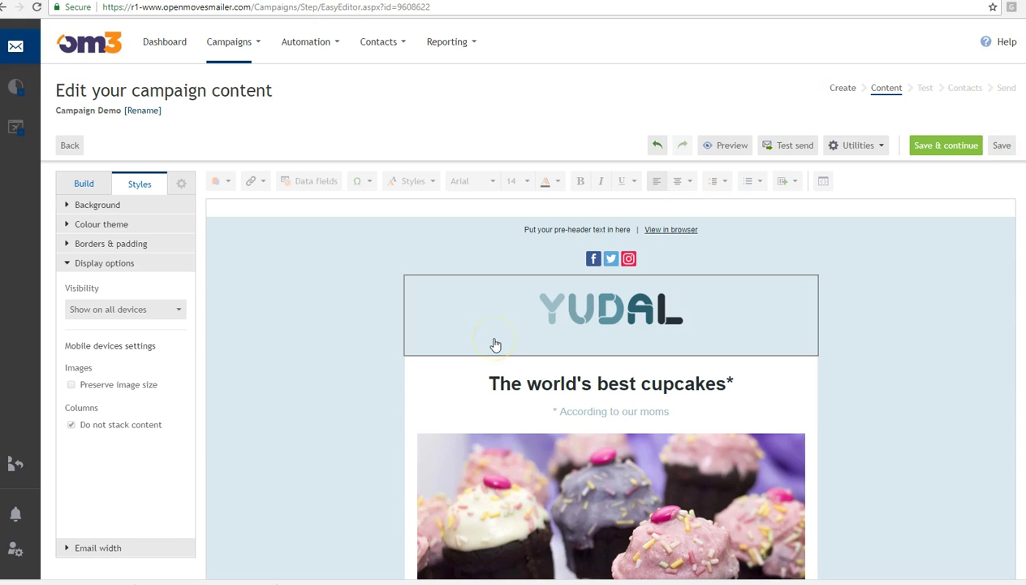
pyautogui.click(145, 309)
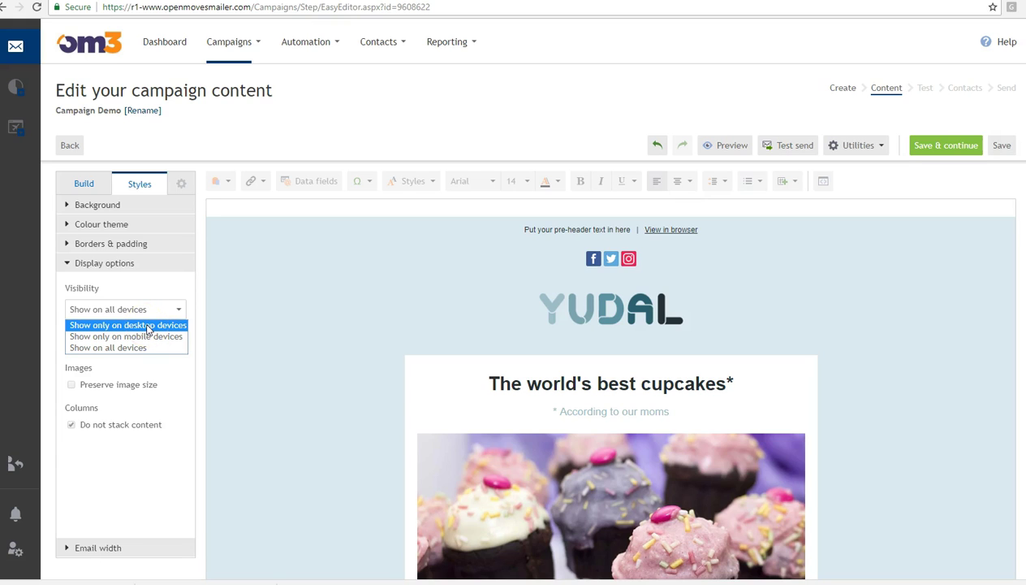
pyautogui.click(126, 348)
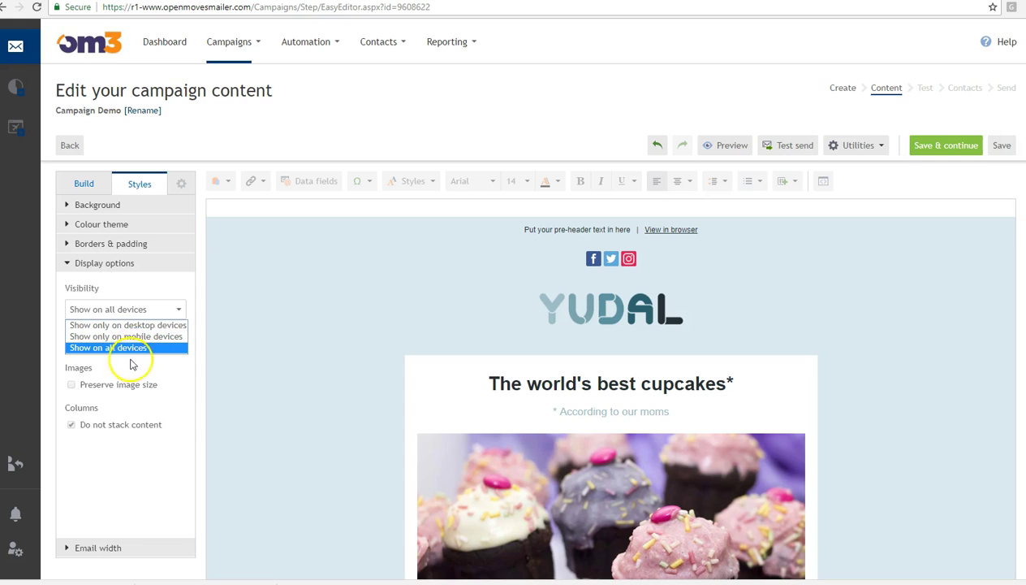
pyautogui.click(128, 462)
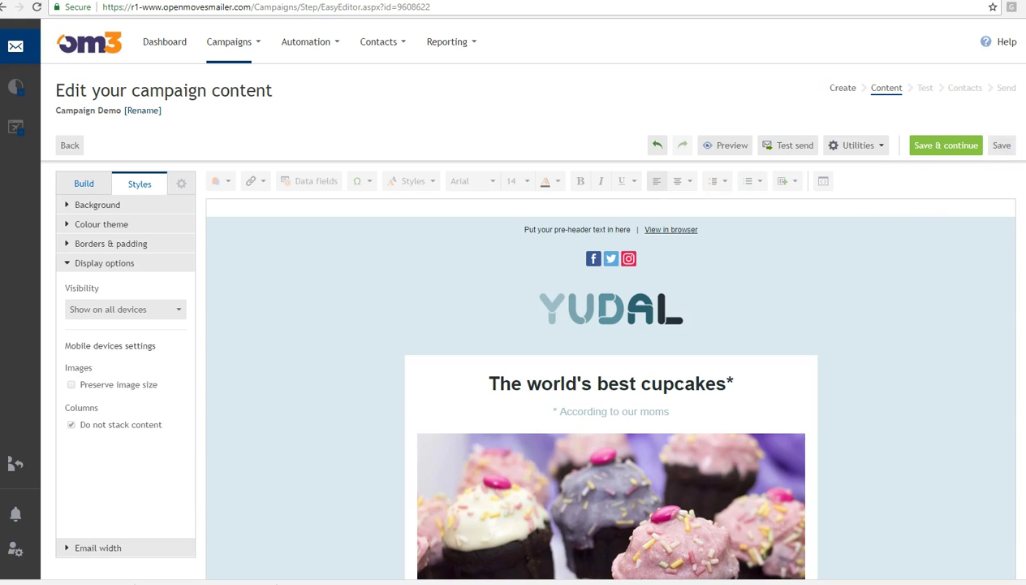
# - Set the YUDAL logo block's Visibility to 'Show only on mobile devices'
pyautogui.scroll(-6, 812, 316)
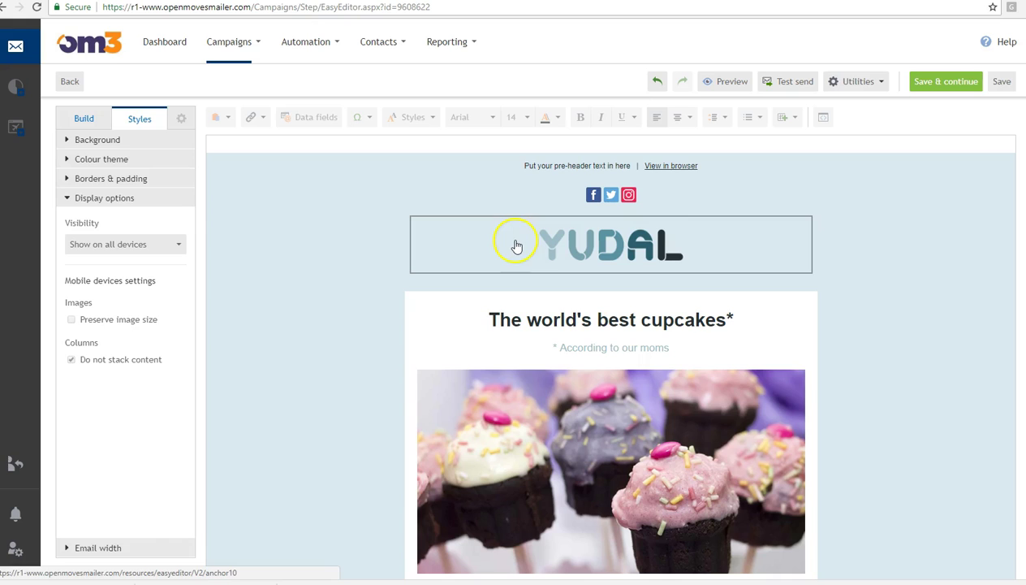
pyautogui.click(628, 252)
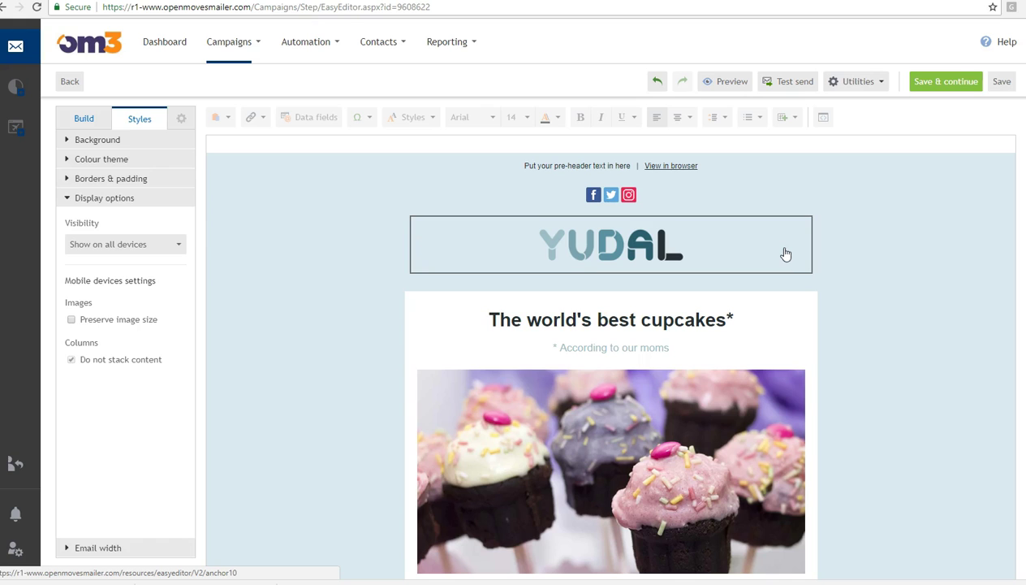
pyautogui.click(652, 253)
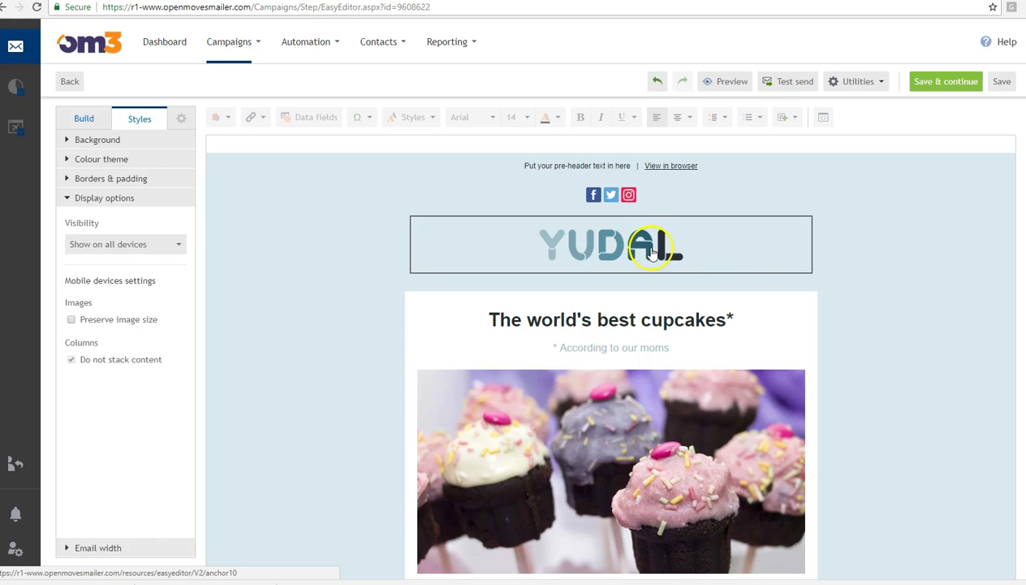
pyautogui.click(143, 247)
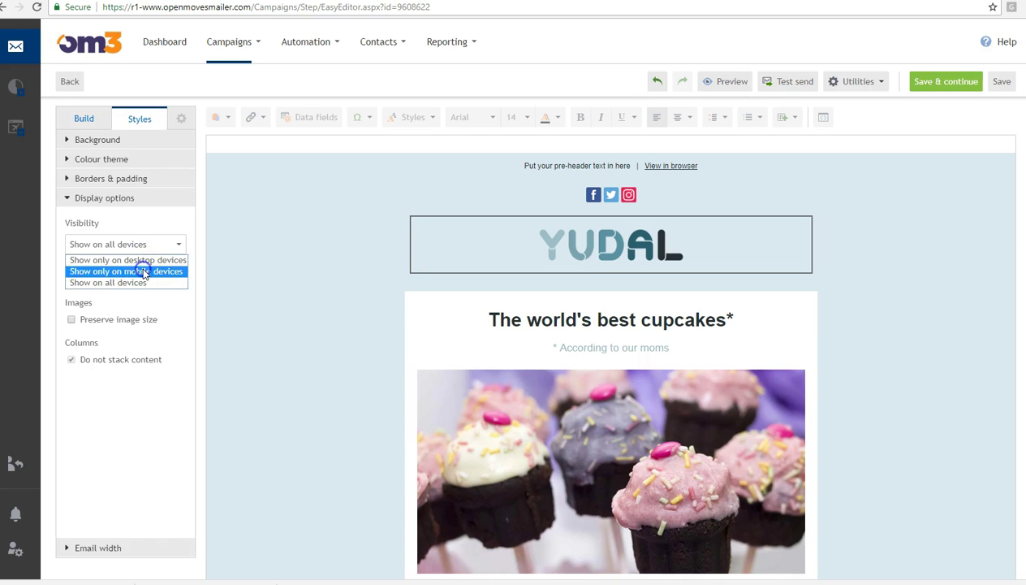
pyautogui.click(144, 272)
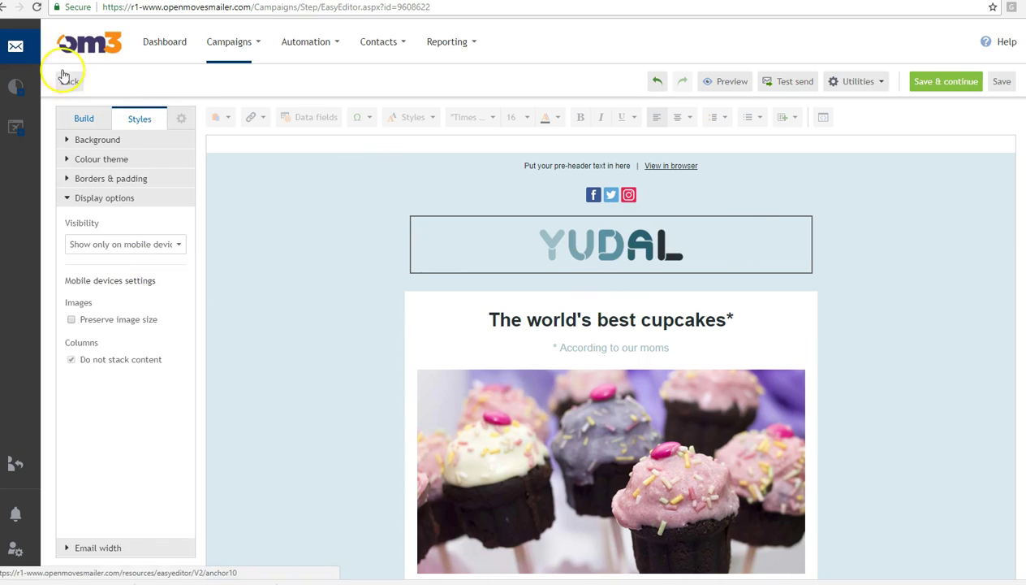
pyautogui.click(83, 120)
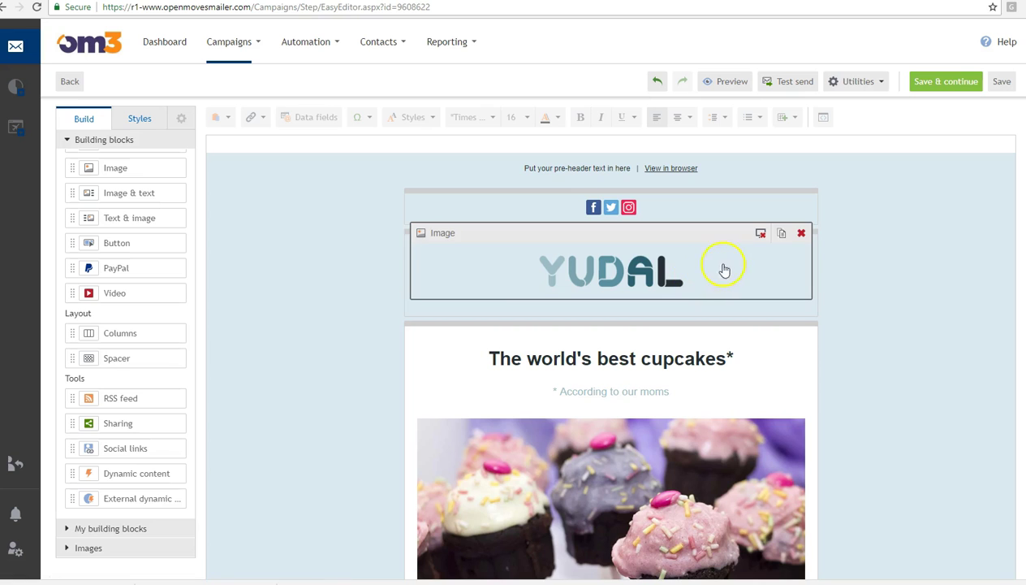
# - Add a two-column row above the logo with a narrowed YUDAL logo copy in the left column
pyautogui.moveTo(91, 333); pyautogui.dragTo(539, 230)
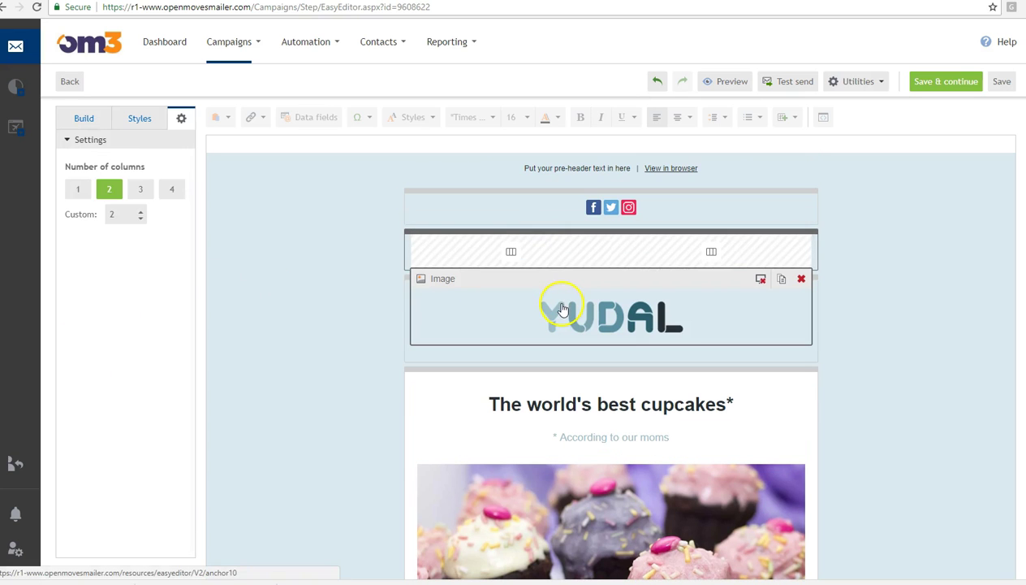
pyautogui.click(782, 278)
pyautogui.moveTo(571, 307); pyautogui.dragTo(493, 257)
pyautogui.moveTo(608, 255); pyautogui.dragTo(568, 255)
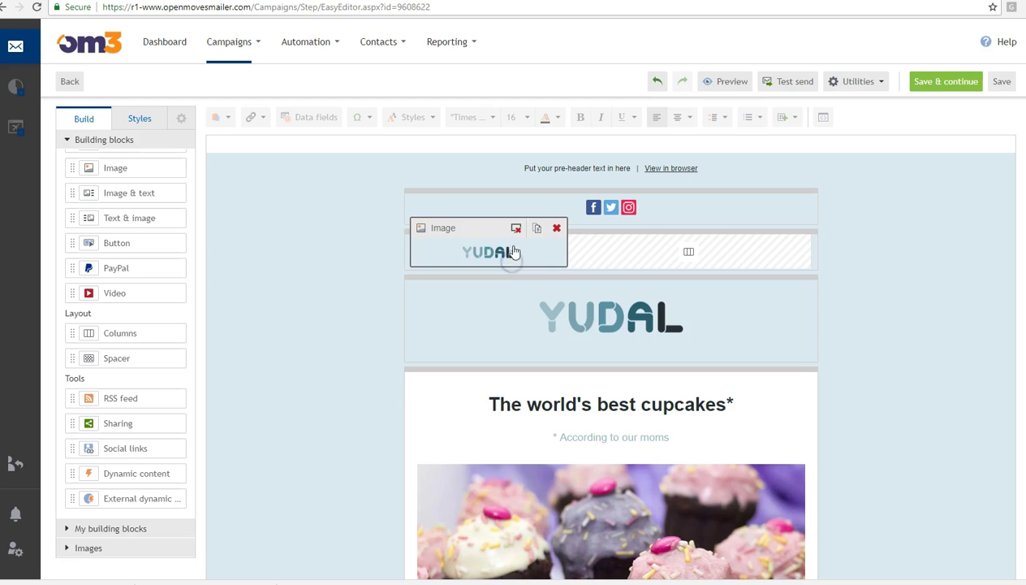
# - Set the small-logo row's Visibility to 'Show only on desktop devices'
pyautogui.click(488, 252)
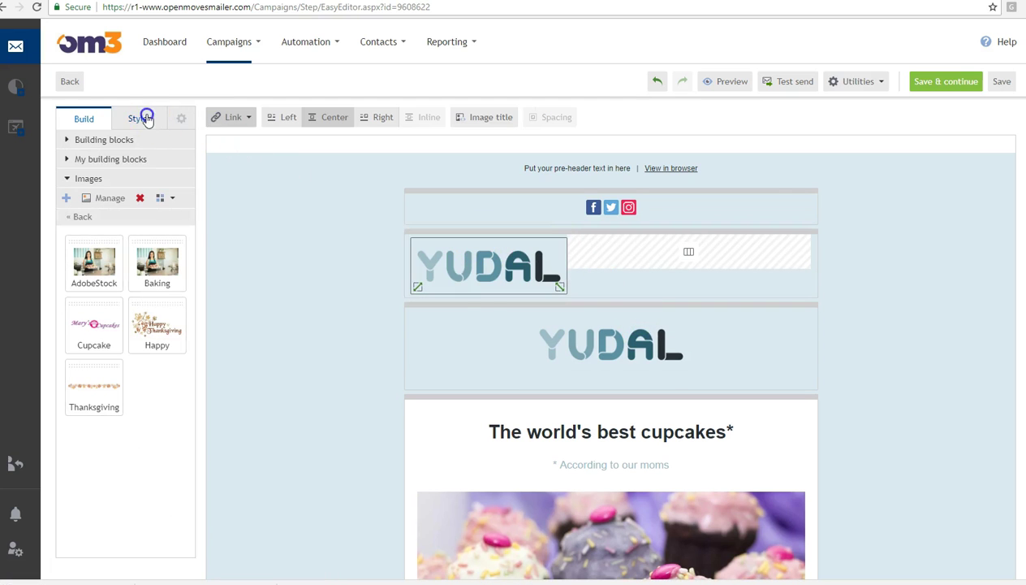
pyautogui.click(142, 119)
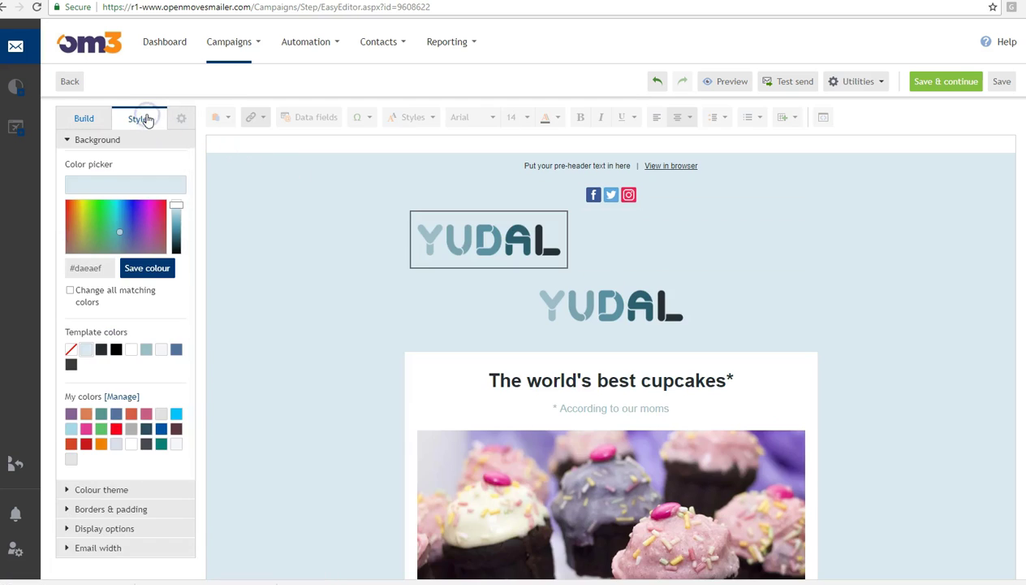
pyautogui.click(457, 253)
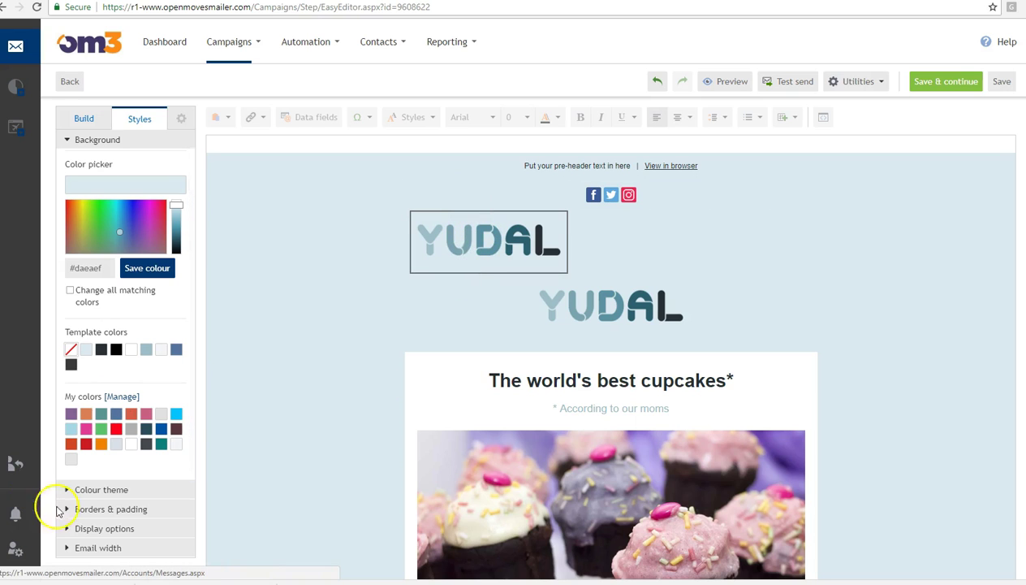
pyautogui.click(119, 528)
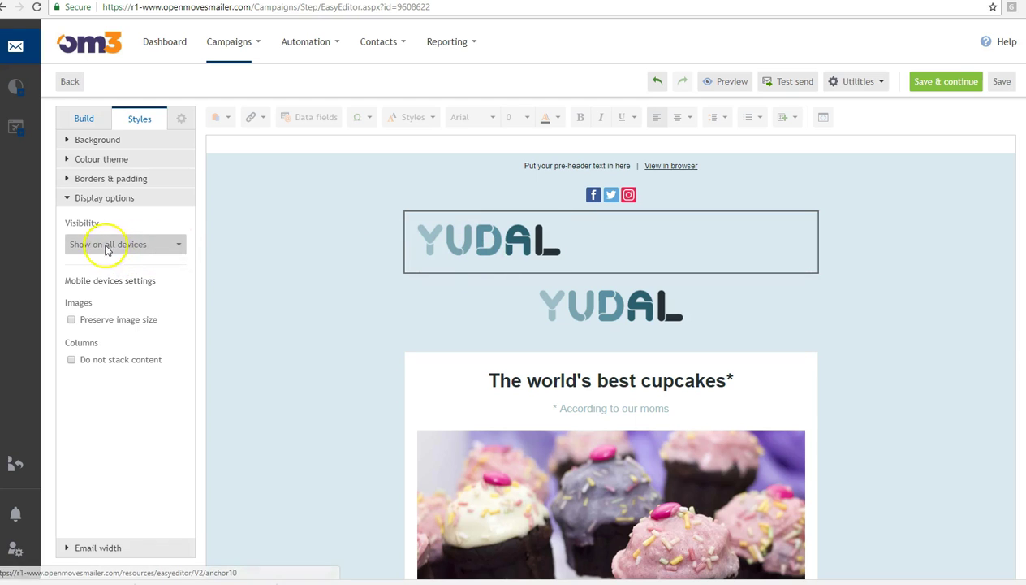
pyautogui.click(106, 248)
pyautogui.click(110, 260)
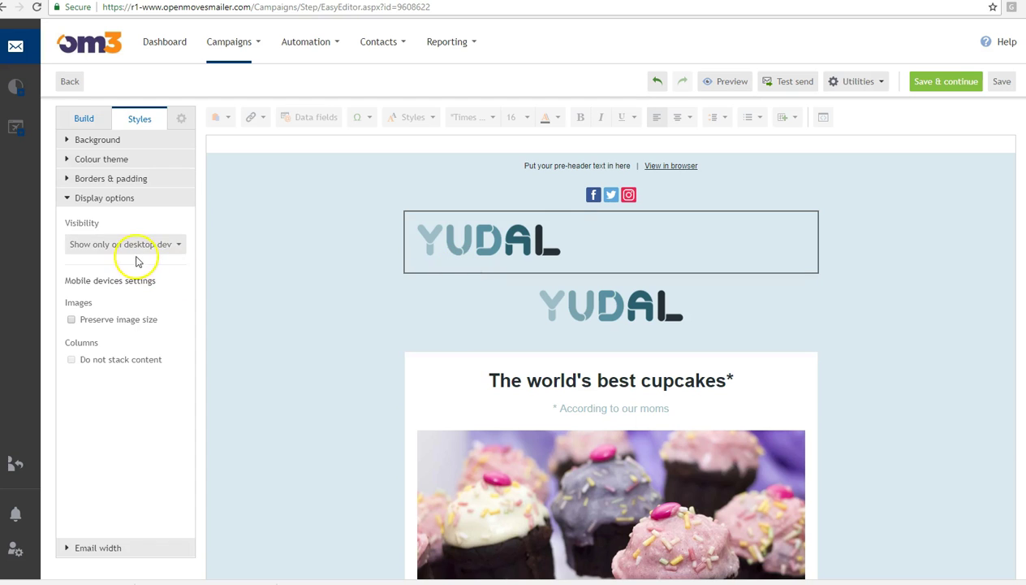
pyautogui.click(86, 119)
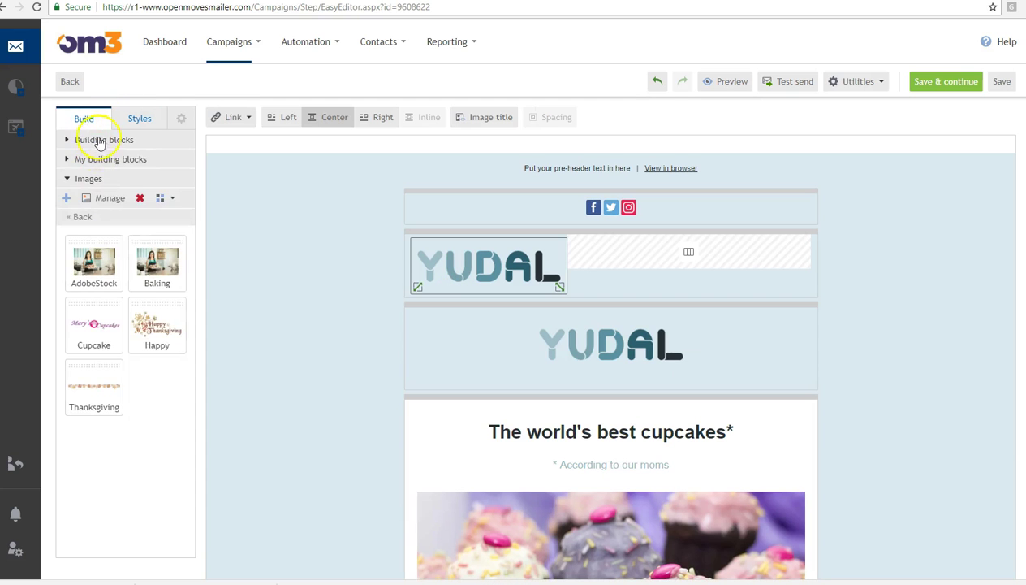
# - Add a text block reading 'Nav | Nav | Nav' in the right column and centre it
pyautogui.click(92, 140)
pyautogui.moveTo(195, 236); pyautogui.dragTo(179, 183)
pyautogui.moveTo(112, 179); pyautogui.dragTo(699, 257)
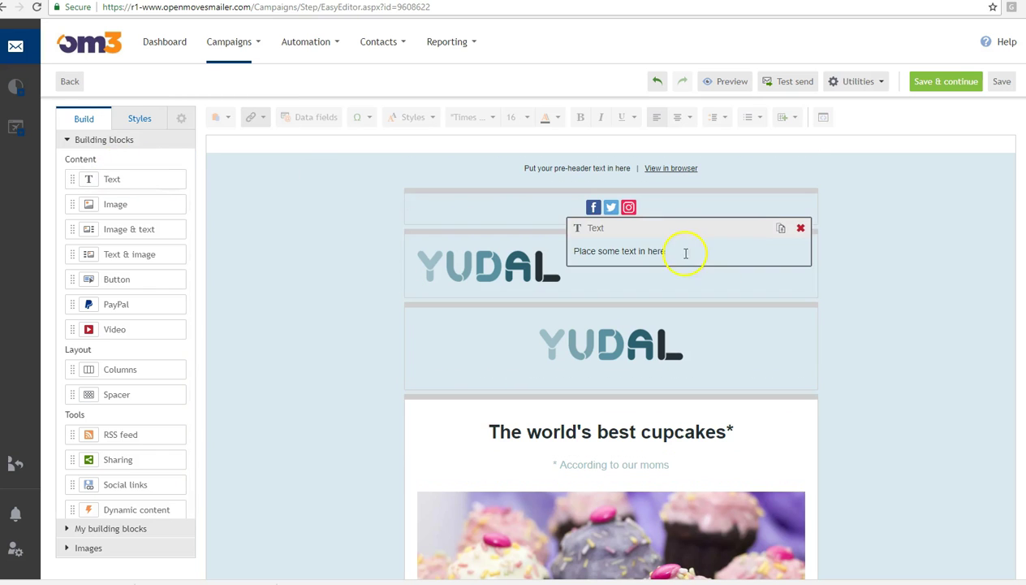
pyautogui.click(687, 251)
pyautogui.write('Nav')
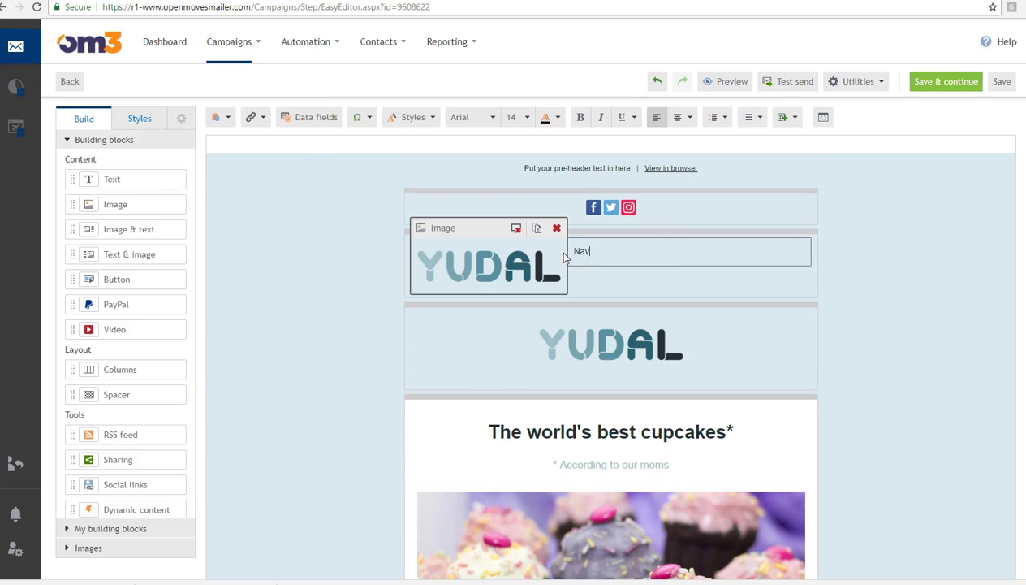
pyautogui.write(' | Nav | Nav')
pyautogui.moveTo(717, 259); pyautogui.dragTo(543, 250)
pyautogui.click(678, 117)
pyautogui.click(882, 299)
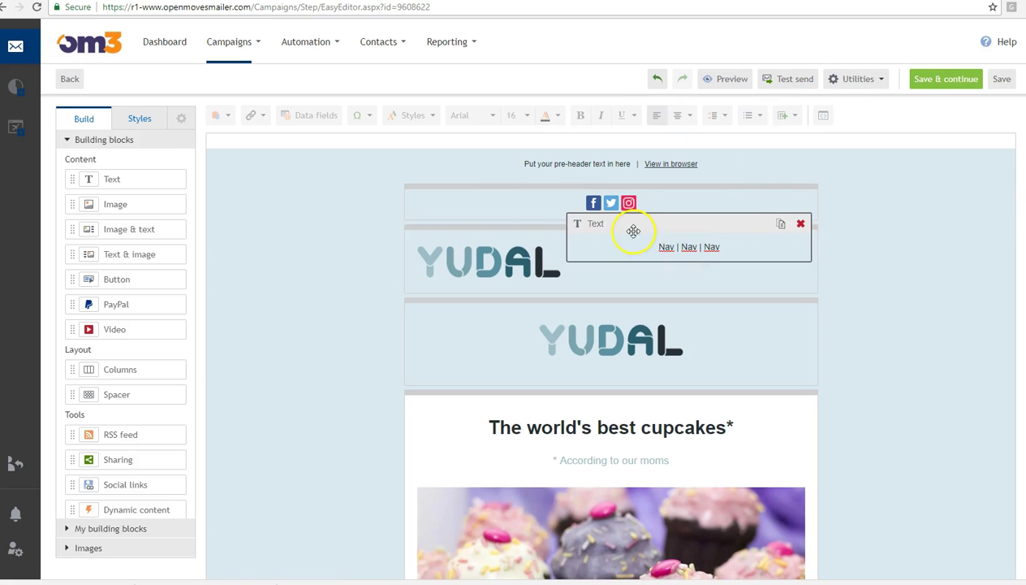
# - Keep the logo-and-links header row positioned below the social icons
pyautogui.click(535, 226)
pyautogui.moveTo(536, 227); pyautogui.dragTo(536, 224)
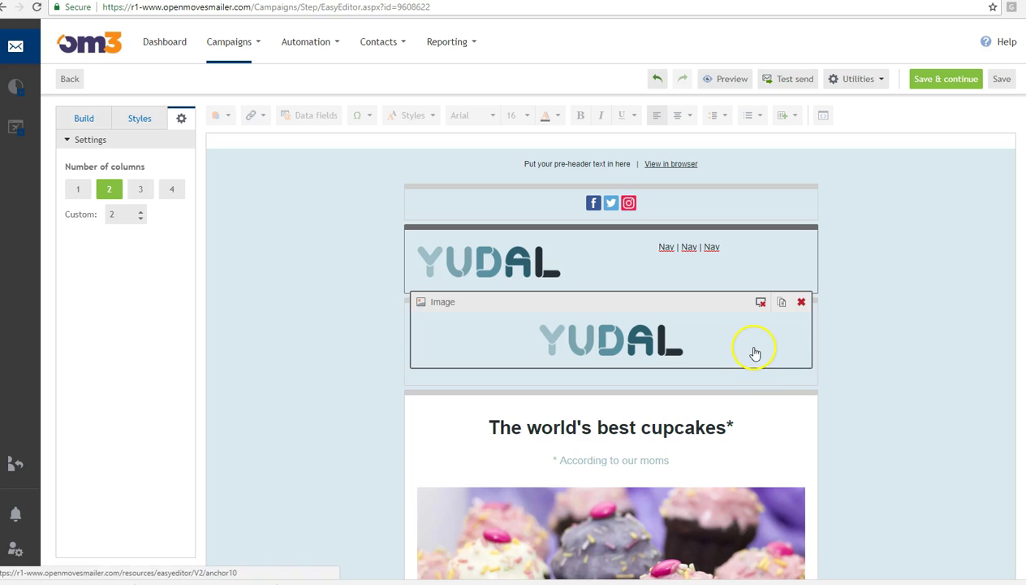
pyautogui.scroll(-2, 611, 365)
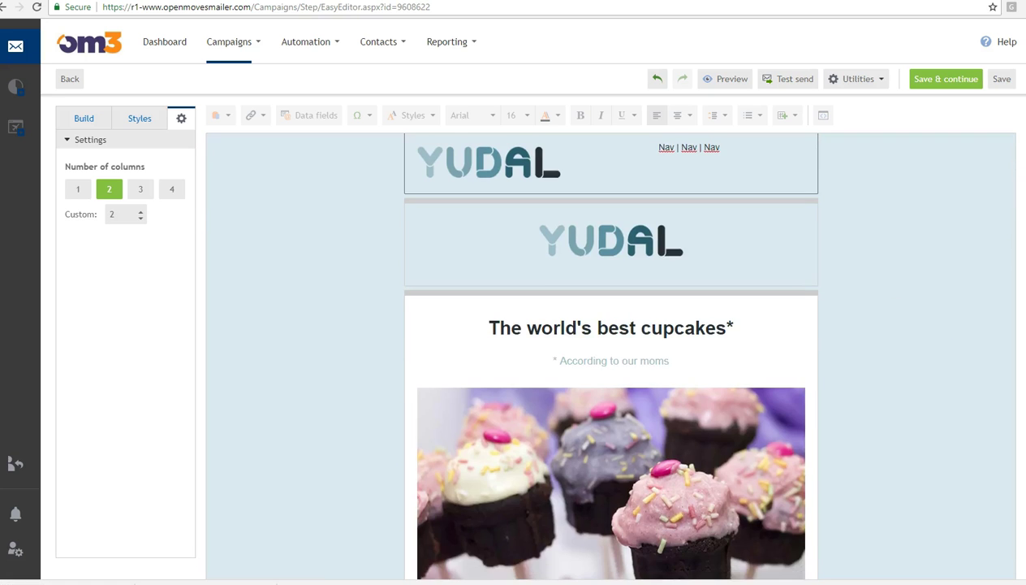
# - Tick 'Preserve image size' in Display options for the New strawberry flavors cake image
pyautogui.scroll(3, 611, 366)
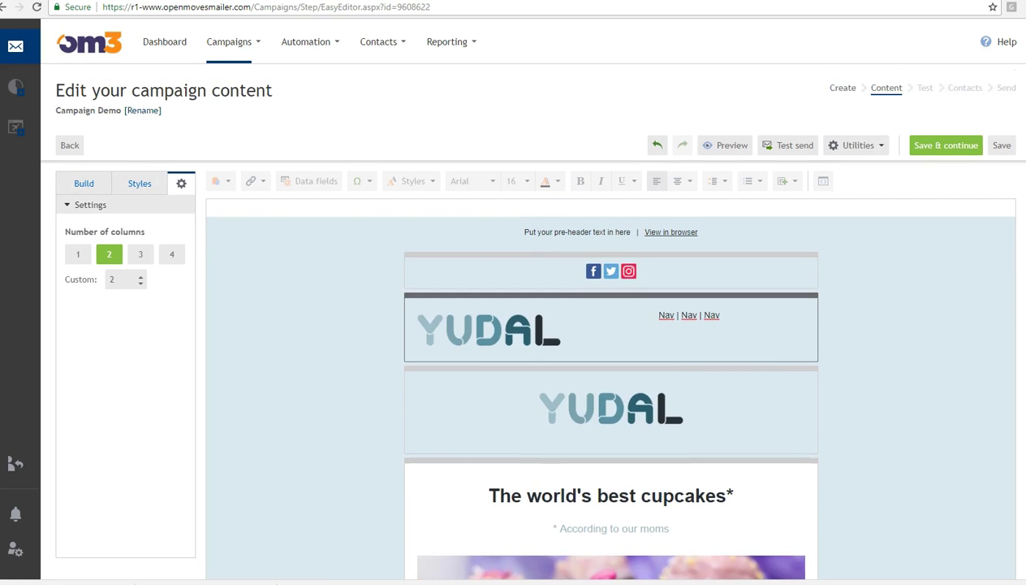
pyautogui.scroll(-3, 205, 246)
pyautogui.scroll(3, 205, 246)
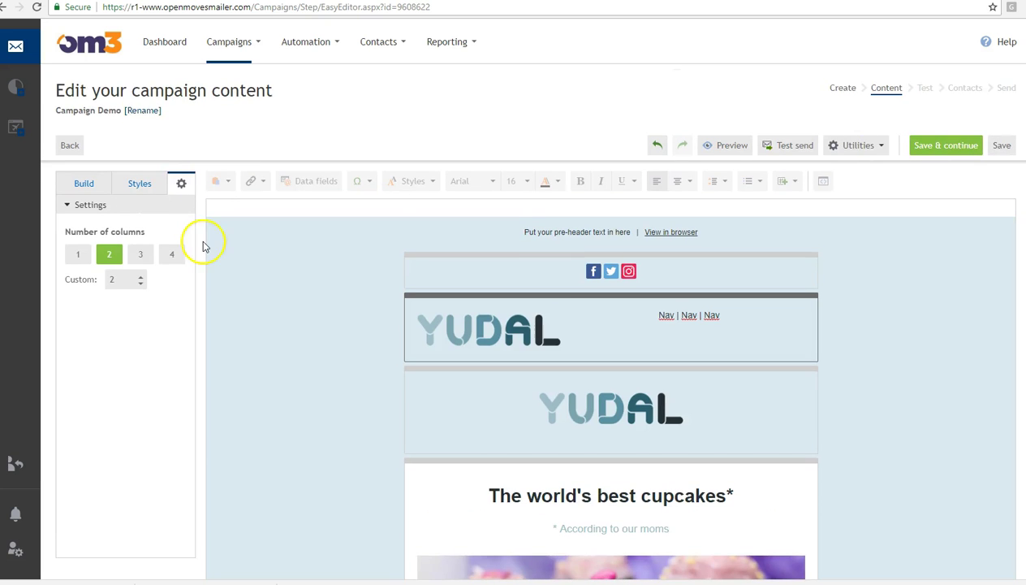
pyautogui.click(143, 185)
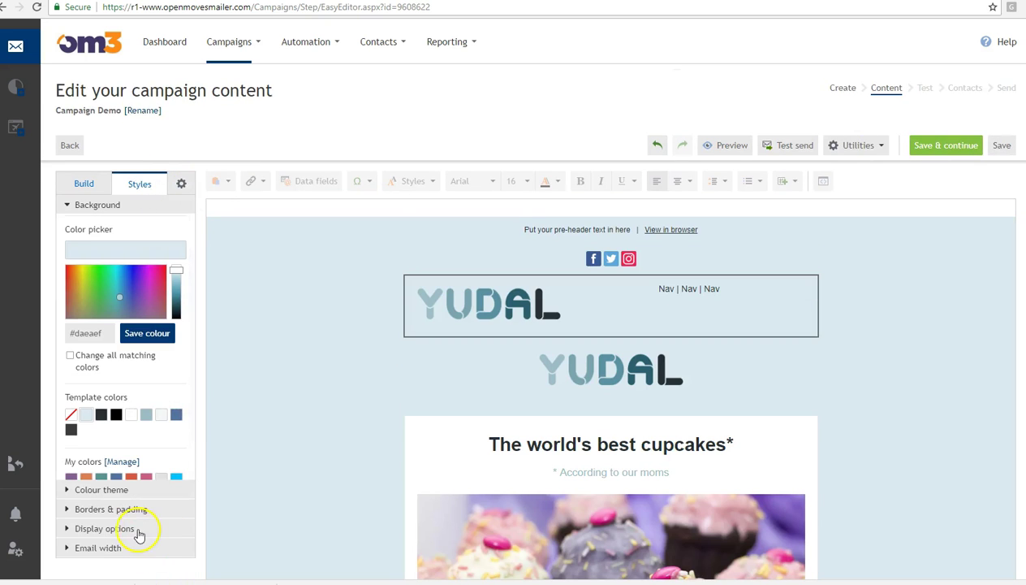
pyautogui.click(139, 532)
pyautogui.scroll(-3, 661, 394)
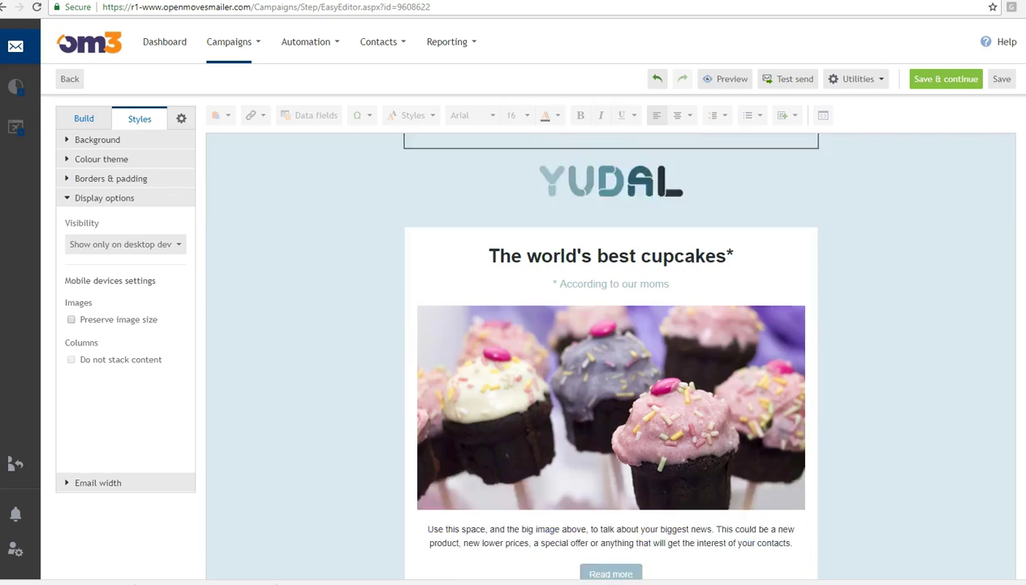
pyautogui.scroll(-1, 610, 322)
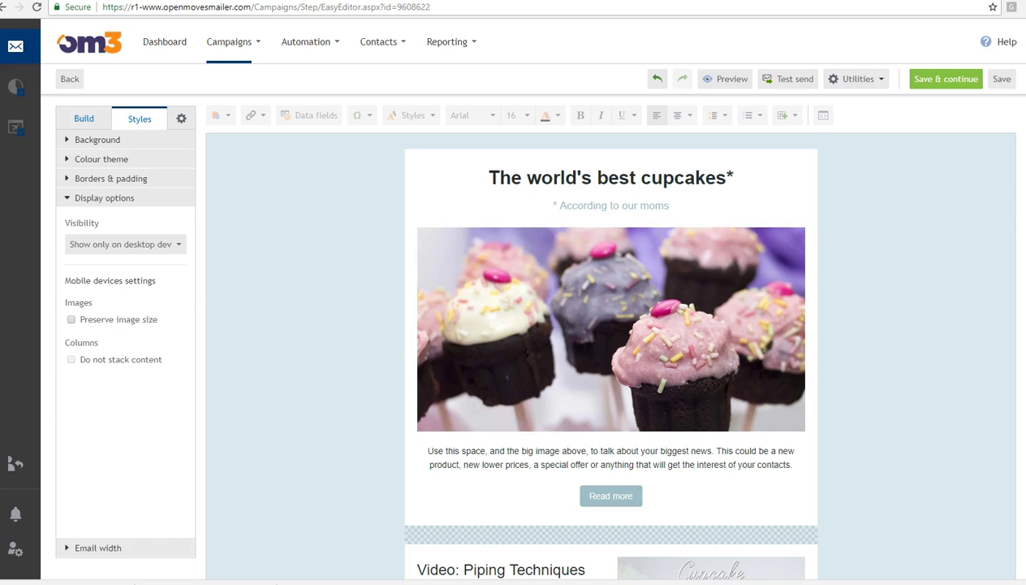
pyautogui.scroll(-5, 486, 380)
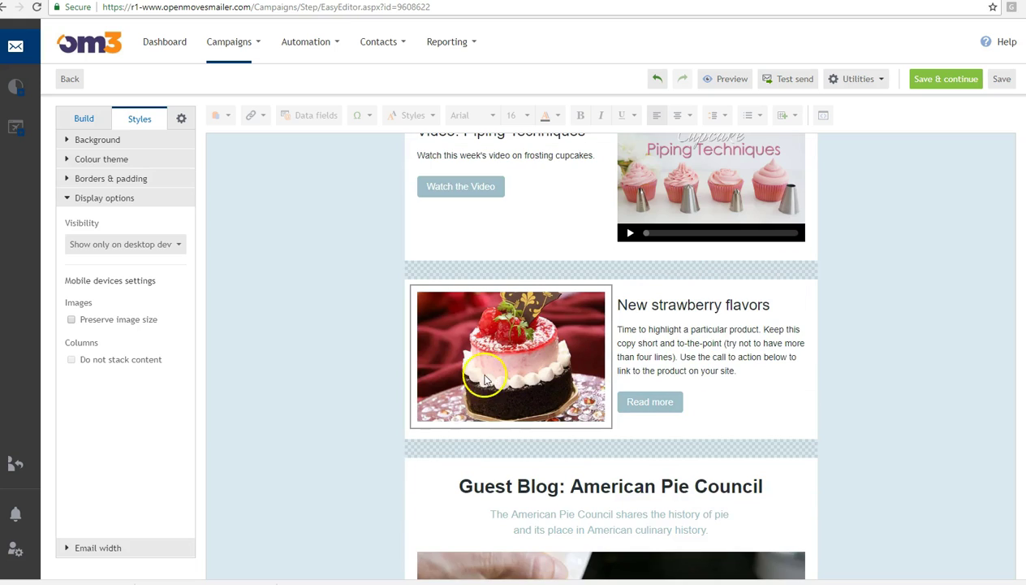
pyautogui.click(472, 380)
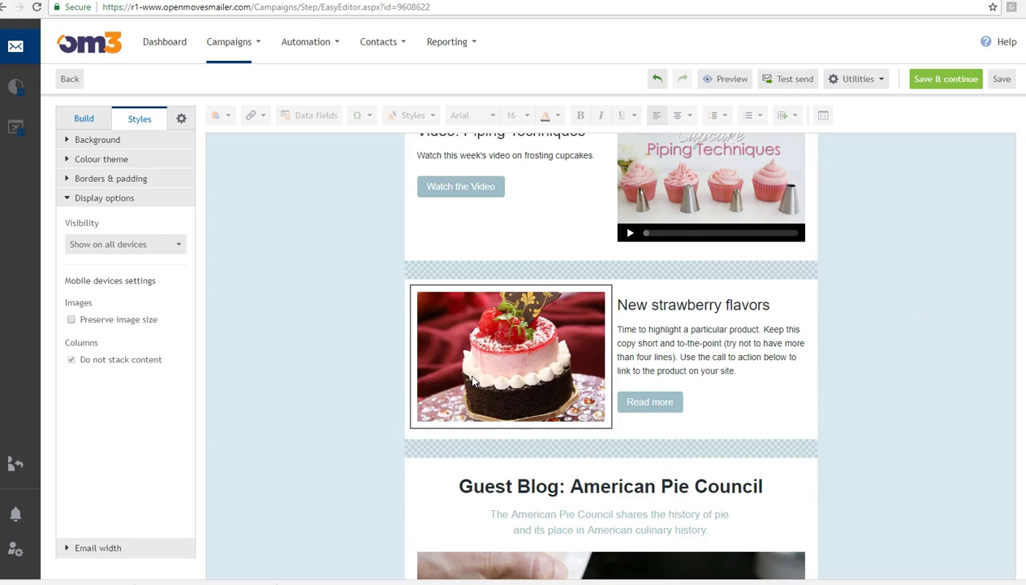
pyautogui.click(113, 319)
pyautogui.click(520, 338)
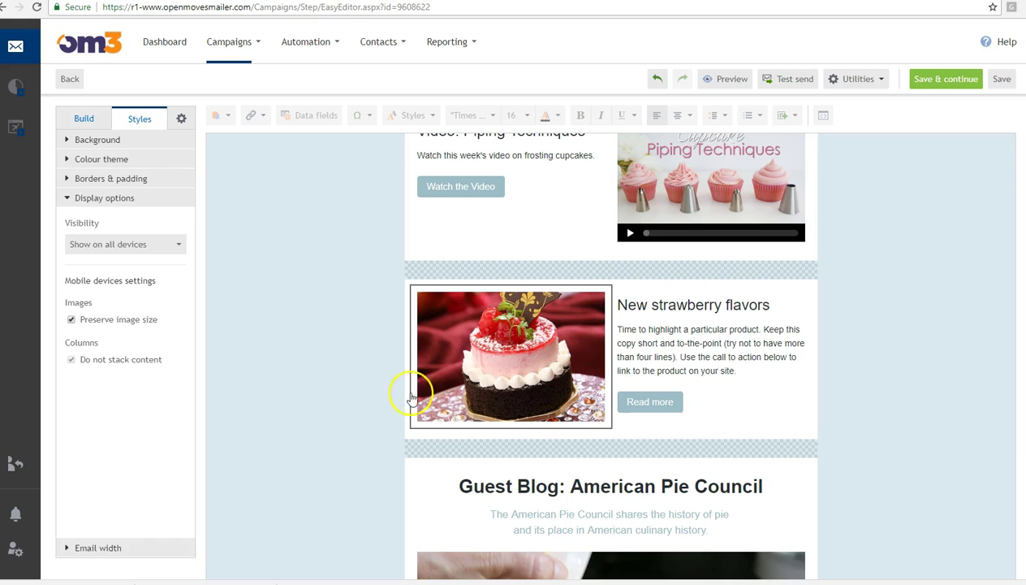
pyautogui.click(480, 437)
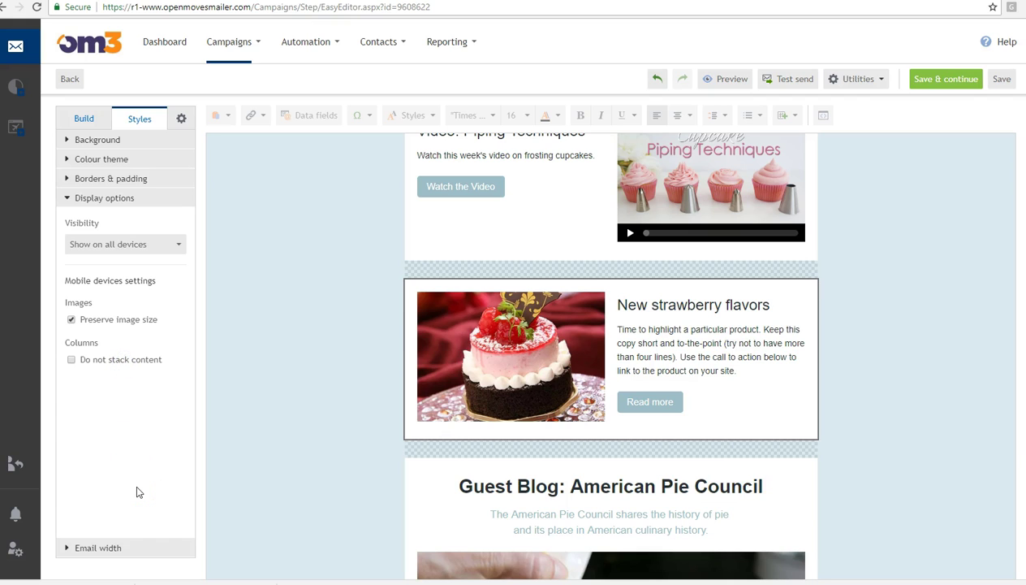
pyautogui.click(103, 550)
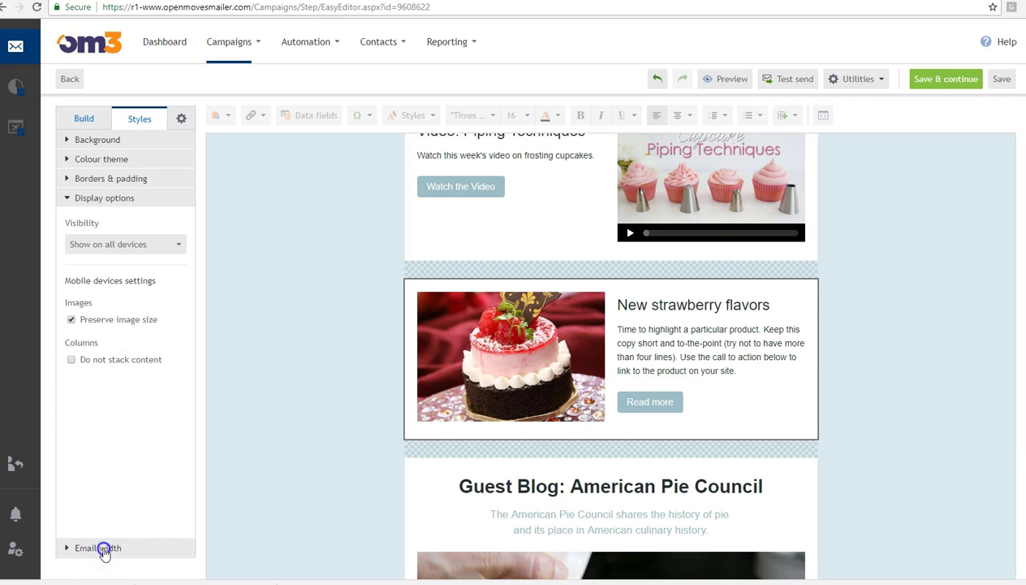